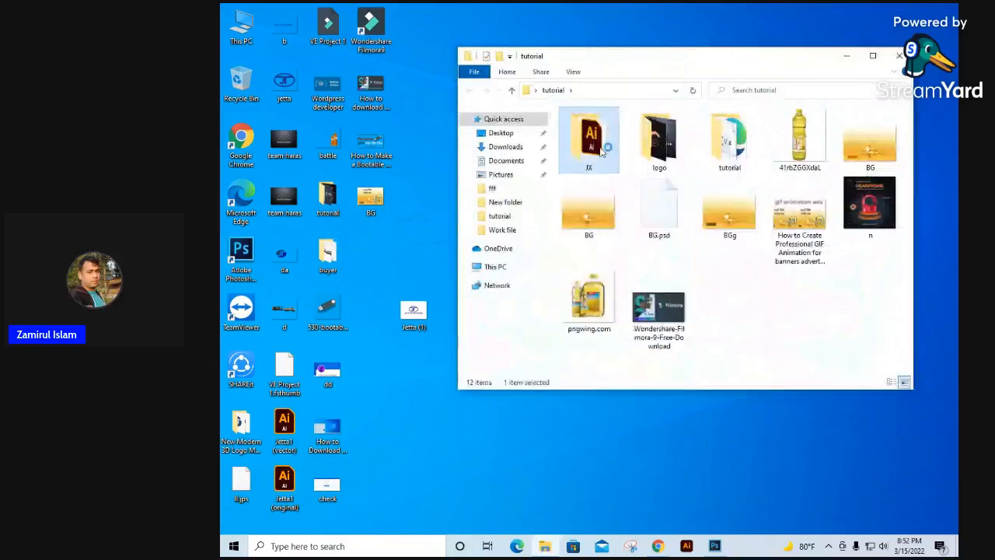
Step: Open image 6, the reference JX logo, from the New folder inside the JX folder
{"action": "double_click", "coordinate": [591, 137]}
{"action": "double_click", "coordinate": [595, 130]}
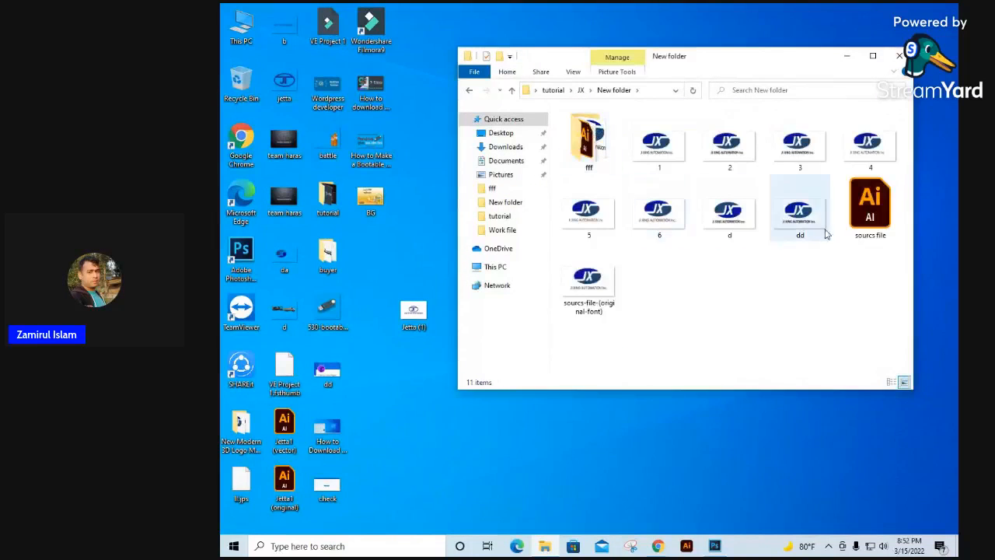
{"action": "double_click", "coordinate": [591, 148]}
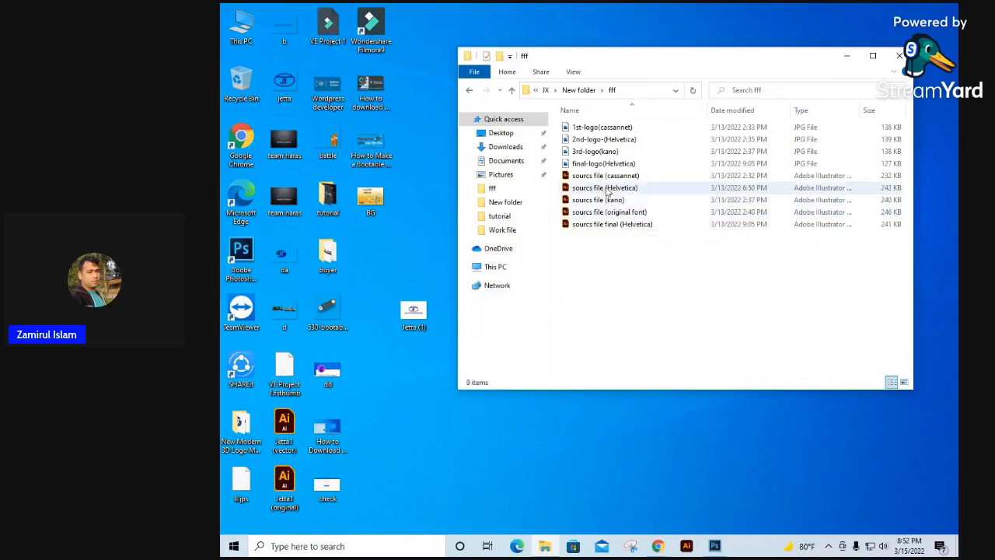
{"action": "left_click", "coordinate": [470, 91]}
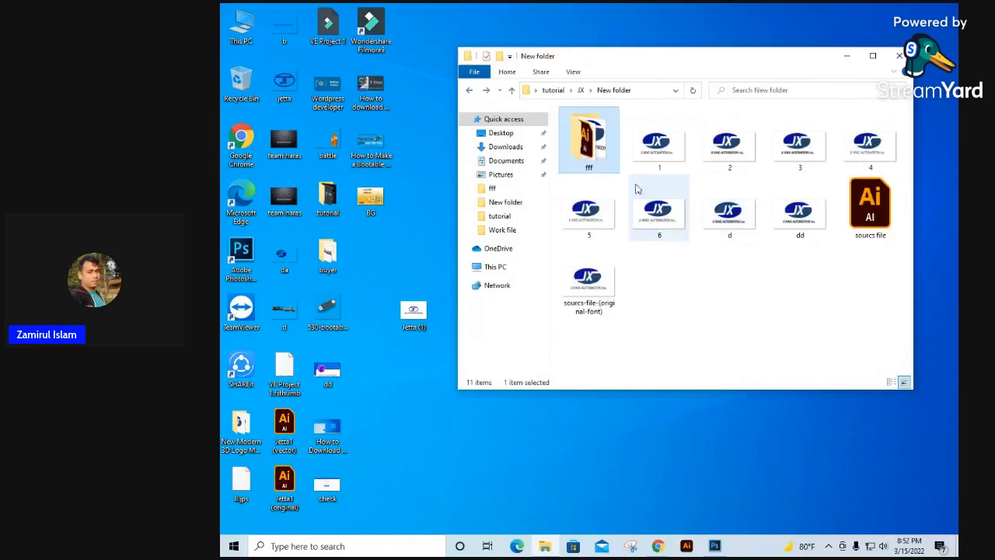
{"action": "left_click", "coordinate": [668, 215]}
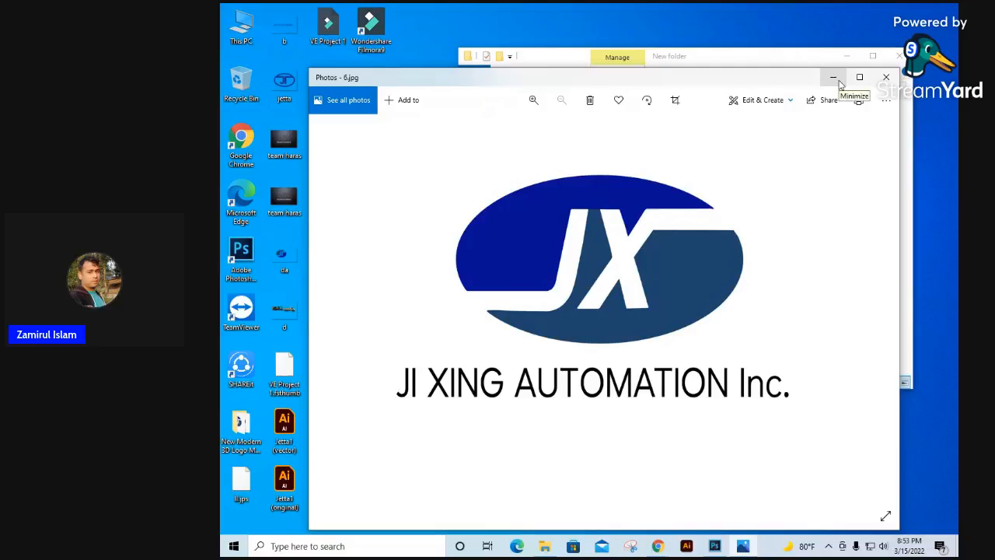
Step: Switch to Photoshop and draw an ellipse shape about 954 by 576 px in the middle of the white canvas
{"action": "left_click", "coordinate": [716, 549]}
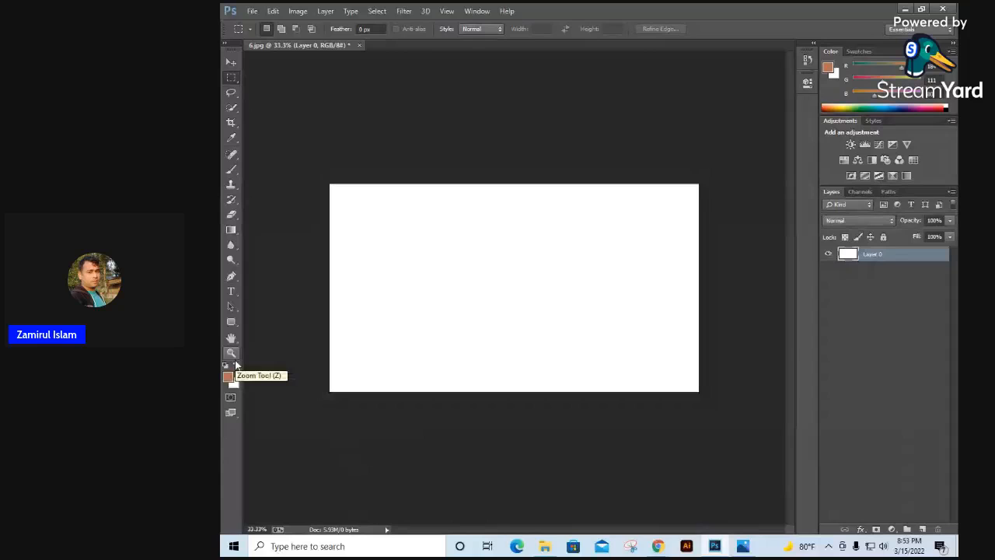
{"action": "left_click", "coordinate": [231, 322]}
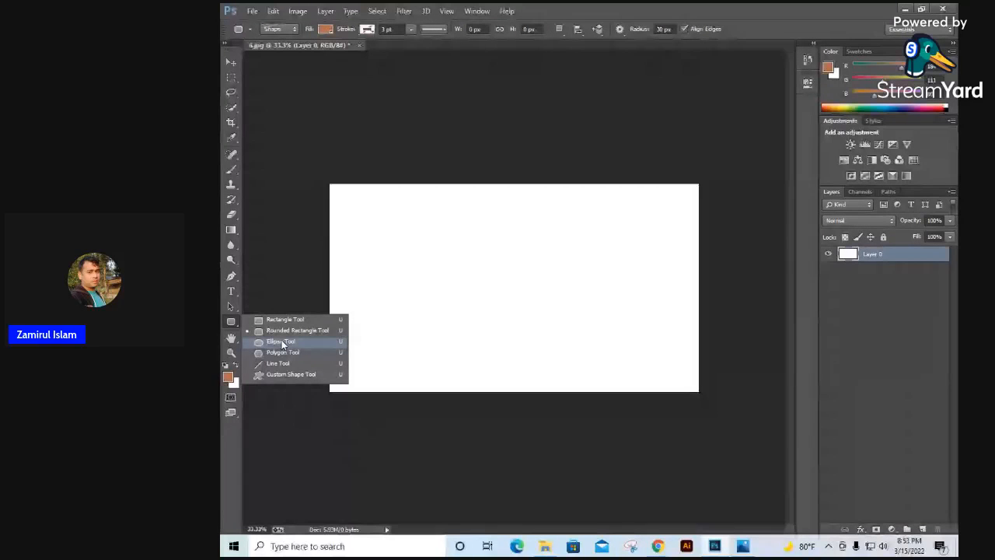
{"action": "left_click", "coordinate": [281, 340]}
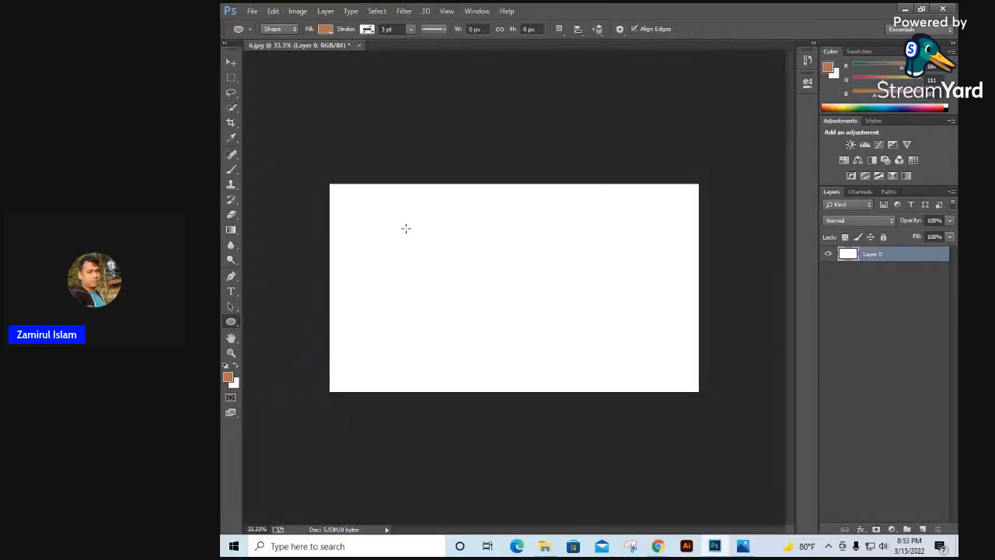
{"action": "left_click_drag", "start_coordinate": [425, 244], "coordinate": [610, 354]}
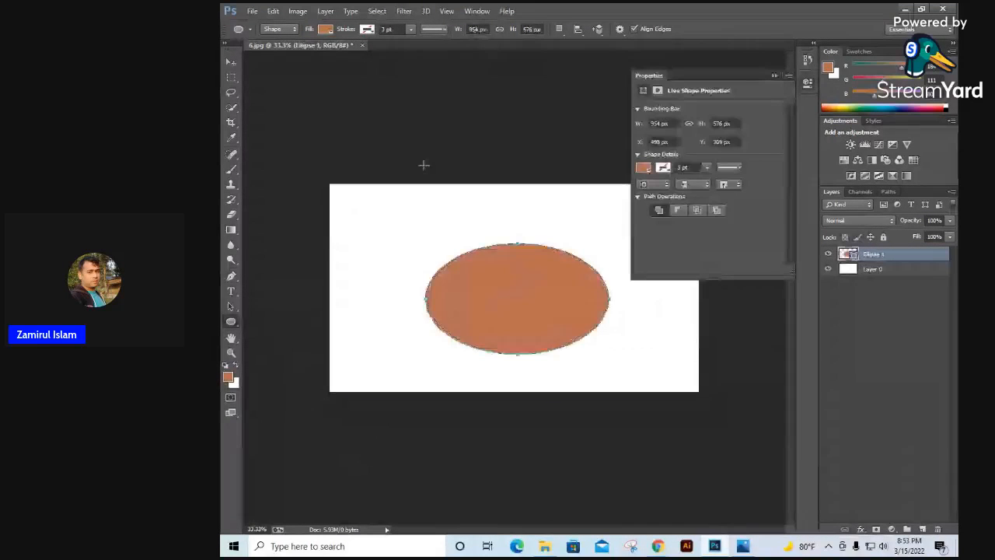
Step: Move the ellipse to the upper middle of the canvas and convert its layer to a smart object
{"action": "left_click", "coordinate": [231, 61]}
{"action": "left_click_drag", "start_coordinate": [519, 297], "coordinate": [515, 267]}
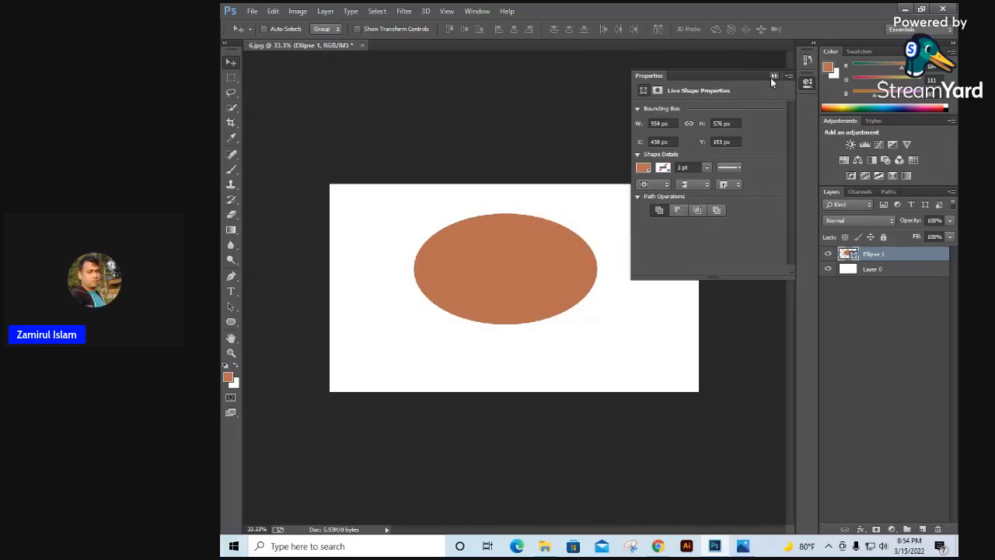
{"action": "left_click", "coordinate": [774, 76]}
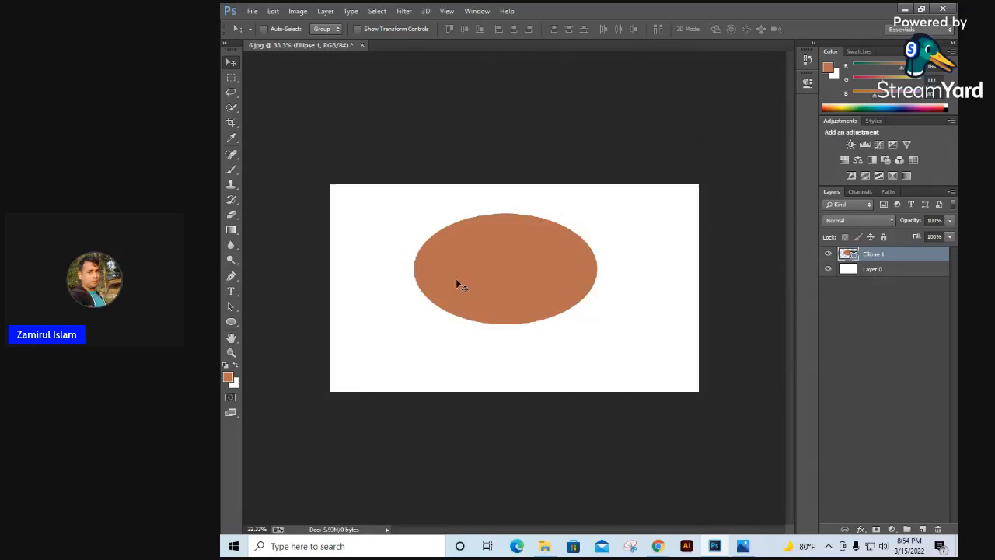
{"action": "left_click", "coordinate": [490, 260], "text": "ctrl"}
{"action": "left_click_drag", "start_coordinate": [538, 291], "coordinate": [536, 255]}
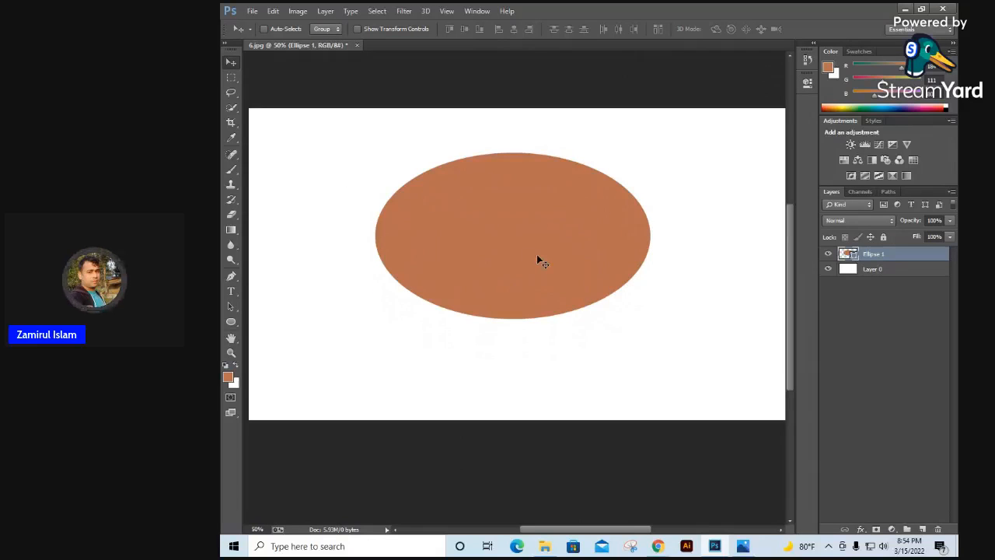
{"action": "right_click", "coordinate": [875, 255]}
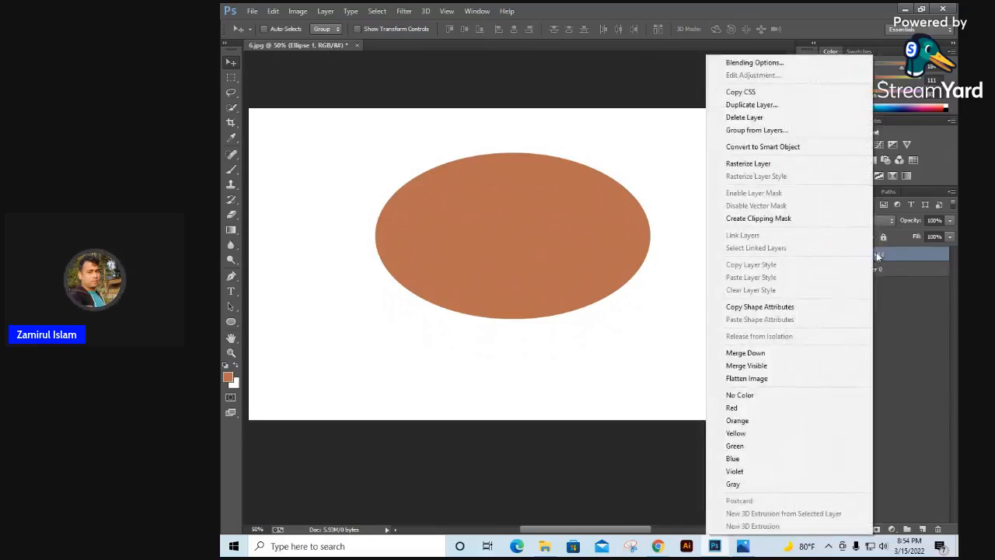
{"action": "left_click", "coordinate": [770, 147]}
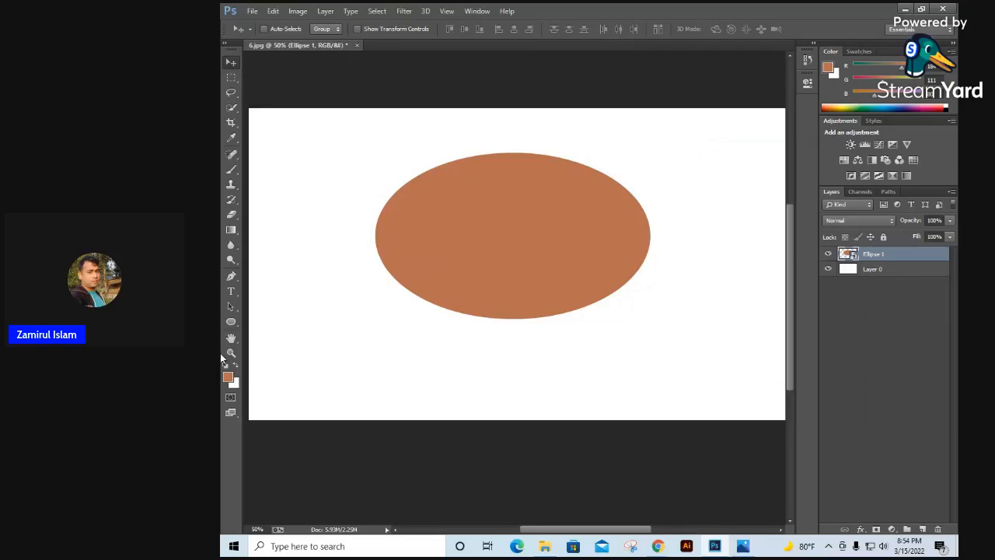
Step: Add the text JZ over the ellipse and set its font size to 300 pt
{"action": "left_click", "coordinate": [232, 294]}
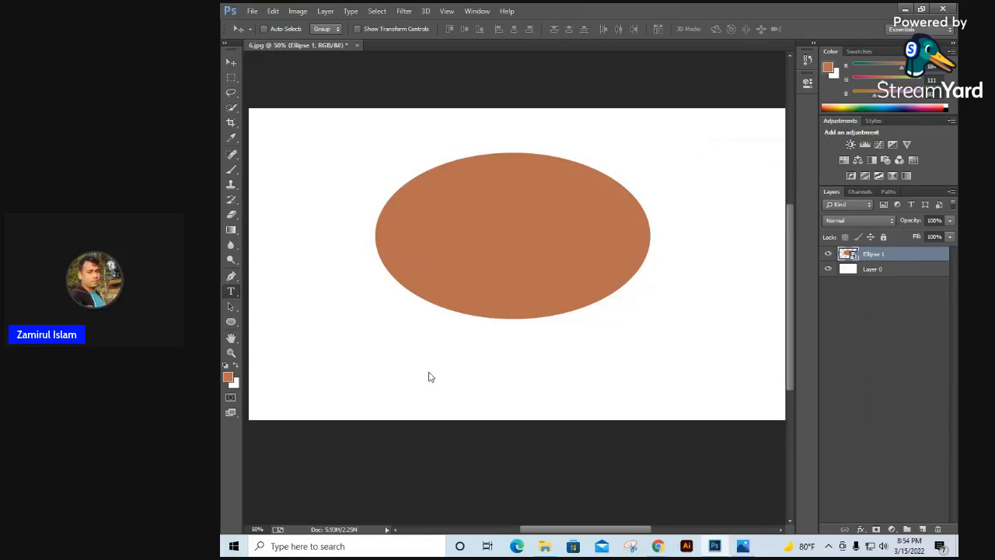
{"action": "left_click", "coordinate": [443, 225]}
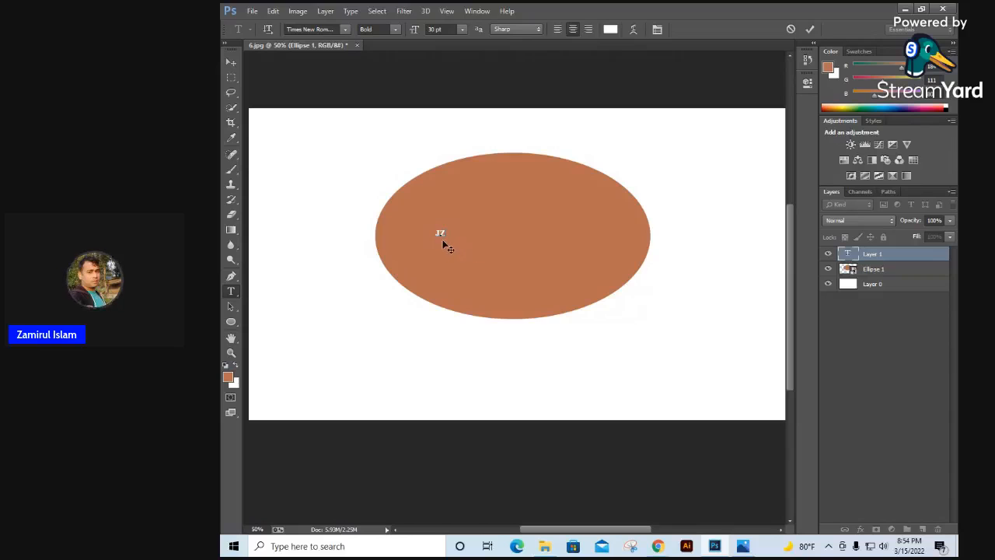
{"action": "left_click_drag", "start_coordinate": [440, 232], "coordinate": [428, 232]}
{"action": "double_click", "coordinate": [434, 30]}
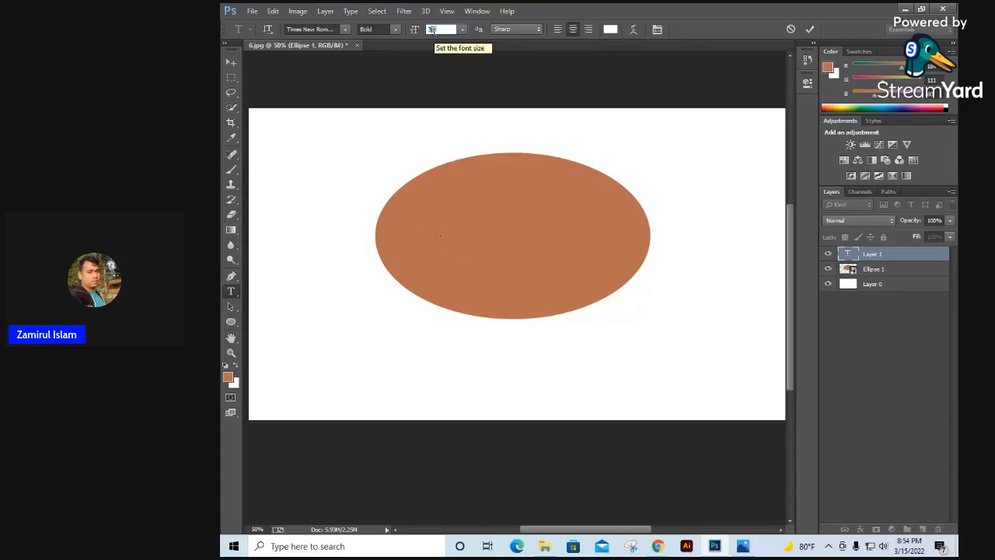
{"action": "type", "text": "300"}
{"action": "key", "text": "Return"}
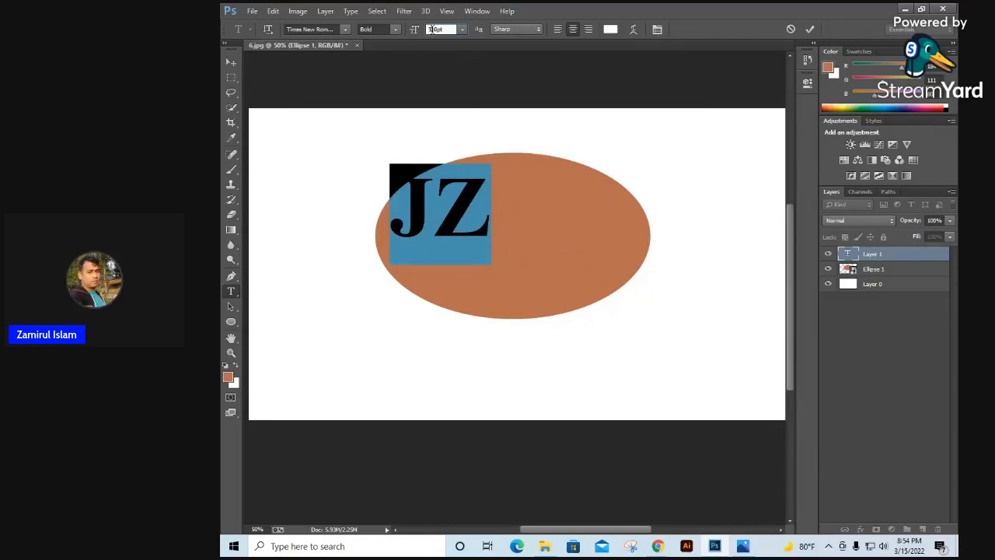
Step: Enlarge the JZ text to 379 pt and position it in the center of the ellipse
{"action": "double_click", "coordinate": [432, 30]}
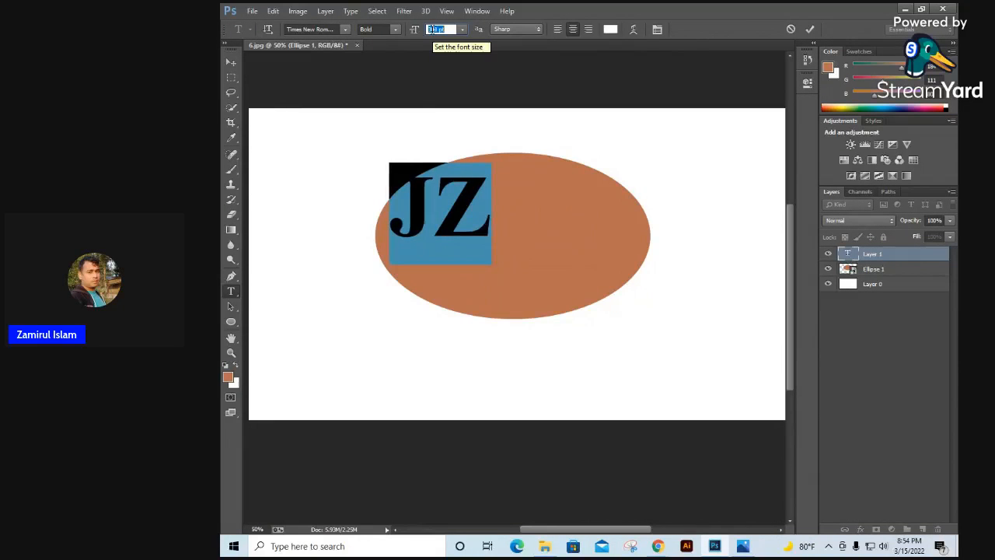
{"action": "key", "text": "Up"}
{"action": "key", "text": "Up"}
{"action": "key", "text": "Up"}
{"action": "key", "text": "Up"}
{"action": "key", "text": "Up"}
{"action": "key", "text": "Up"}
{"action": "key", "text": "Up"}
{"action": "key", "text": "Up"}
{"action": "key", "text": "Up"}
{"action": "key", "text": "Up"}
{"action": "key", "text": "Up"}
{"action": "key", "text": "Up"}
{"action": "key", "text": "Up"}
{"action": "key", "text": "Up"}
{"action": "key", "text": "Up"}
{"action": "key", "text": "Up"}
{"action": "key", "text": "Up"}
{"action": "key", "text": "Up"}
{"action": "key", "text": "Up"}
{"action": "key", "text": "Up"}
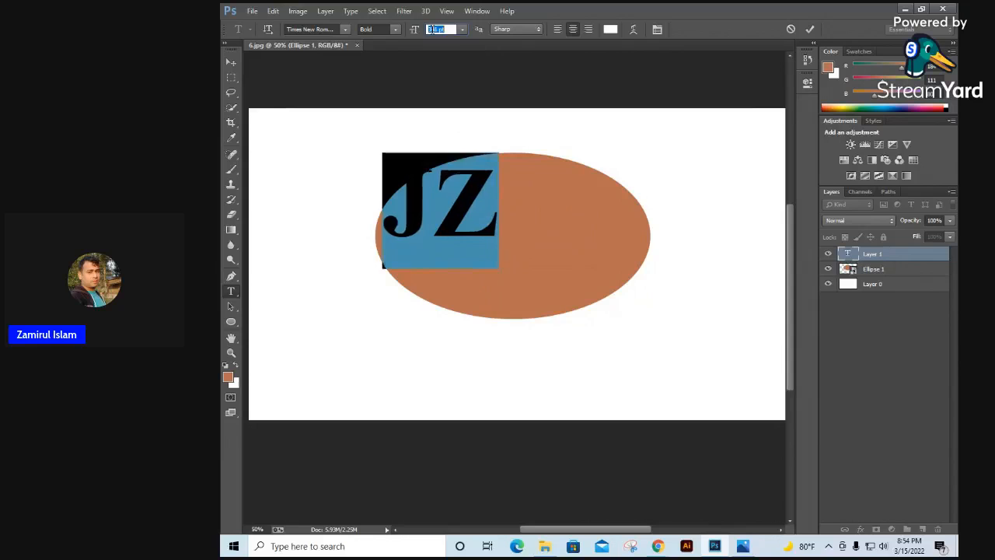
{"action": "key", "text": "Up"}
{"action": "key", "text": "Up"}
{"action": "key", "text": "Up"}
{"action": "key", "text": "Up"}
{"action": "key", "text": "Up"}
{"action": "key", "text": "Up"}
{"action": "key", "text": "Up"}
{"action": "key", "text": "Up"}
{"action": "key", "text": "Up"}
{"action": "key", "text": "Up"}
{"action": "key", "text": "Up"}
{"action": "key", "text": "Up"}
{"action": "key", "text": "Up"}
{"action": "key", "text": "Up"}
{"action": "key", "text": "Up"}
{"action": "key", "text": "Up"}
{"action": "key", "text": "Up"}
{"action": "key", "text": "Up"}
{"action": "key", "text": "Up"}
{"action": "key", "text": "Up"}
{"action": "left_click", "coordinate": [230, 63]}
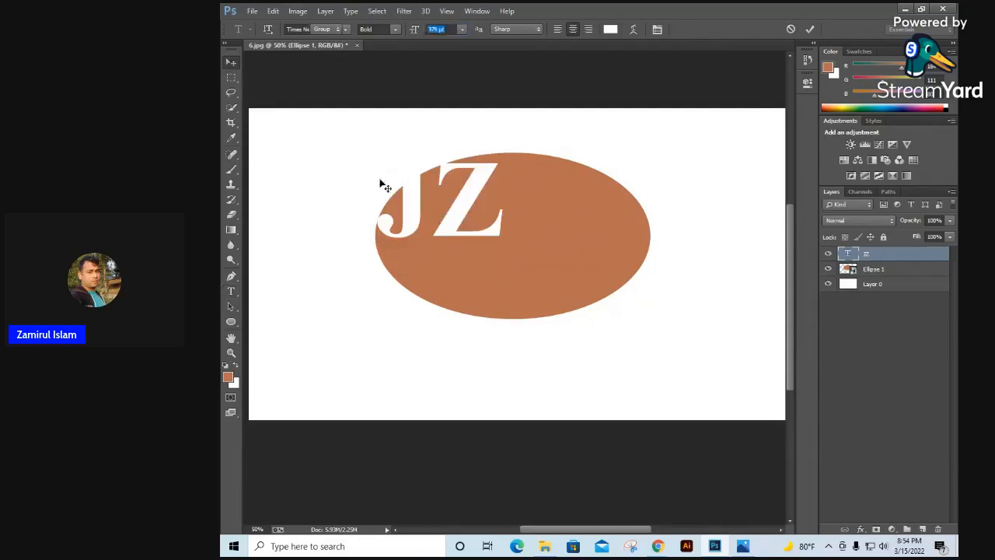
{"action": "left_click_drag", "start_coordinate": [461, 222], "coordinate": [533, 268]}
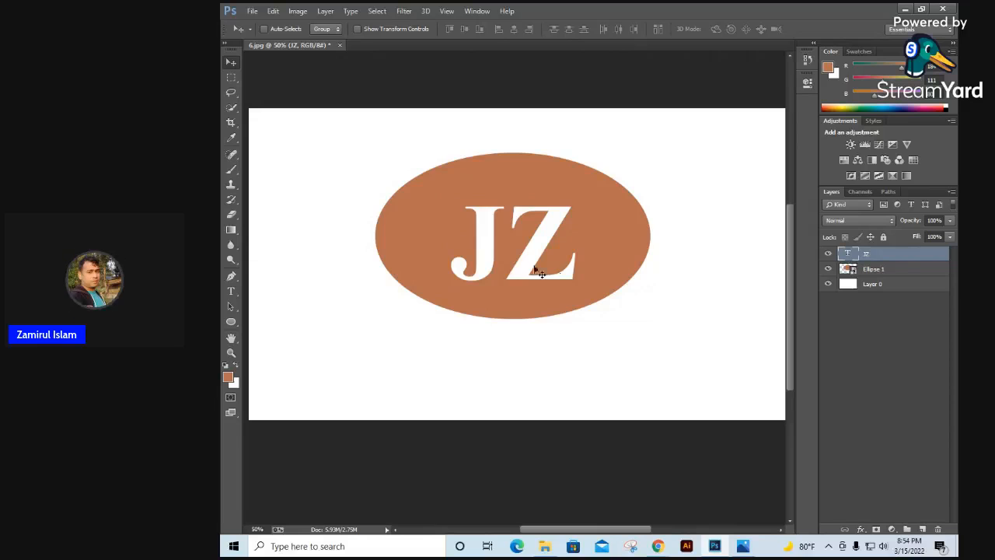
Step: Check the lettering in the reference logo image and set the JZ text's font to Florencesans
{"action": "left_click", "coordinate": [743, 547]}
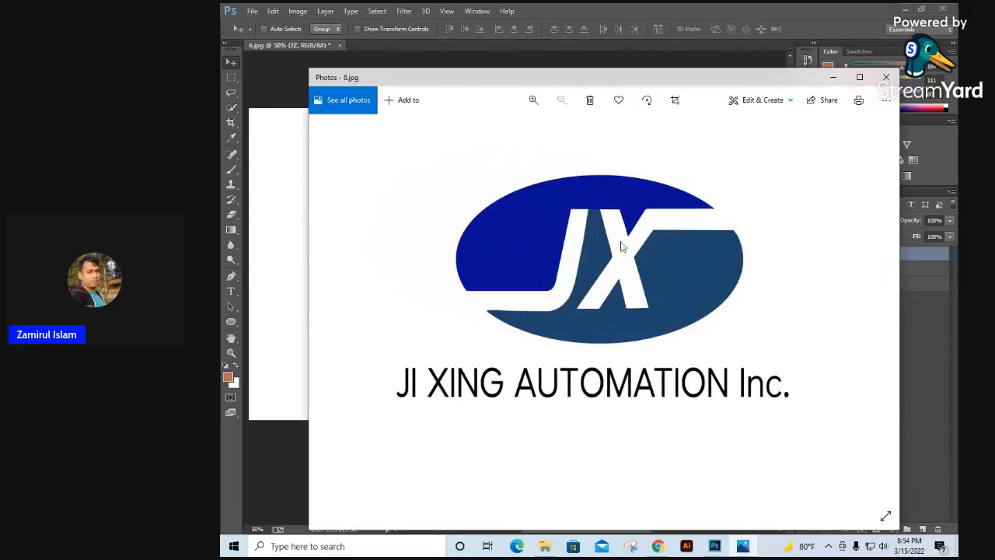
{"action": "left_click", "coordinate": [835, 77]}
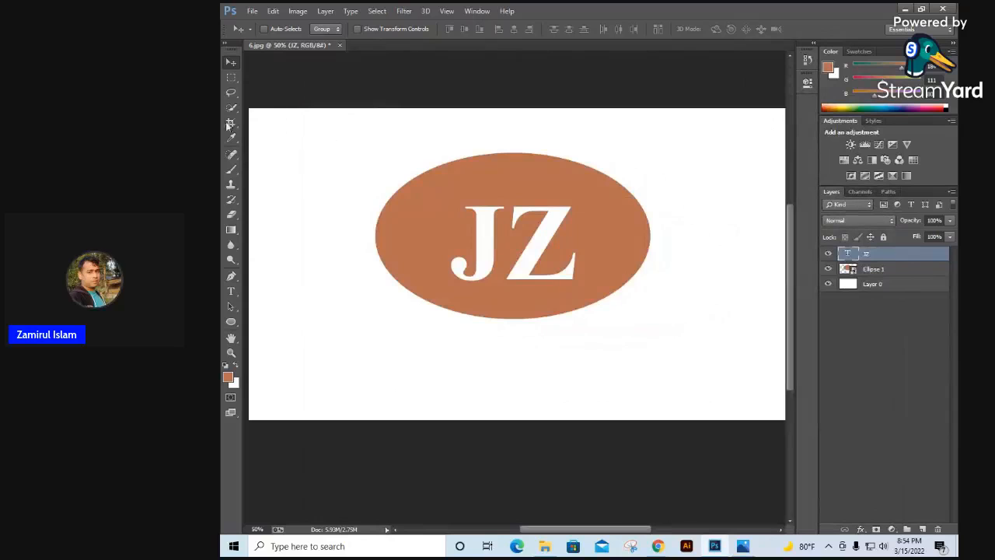
{"action": "double_click", "coordinate": [850, 253]}
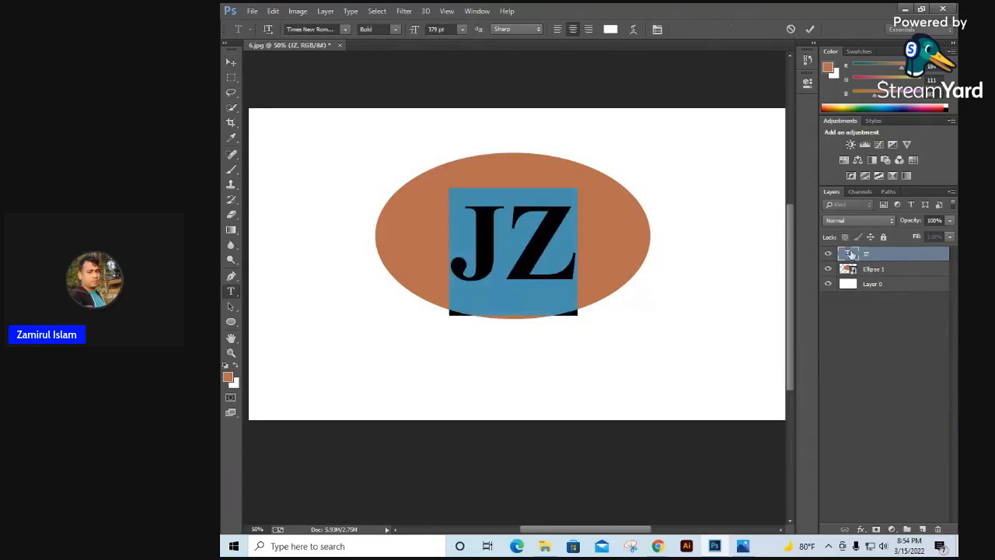
{"action": "left_click", "coordinate": [344, 29]}
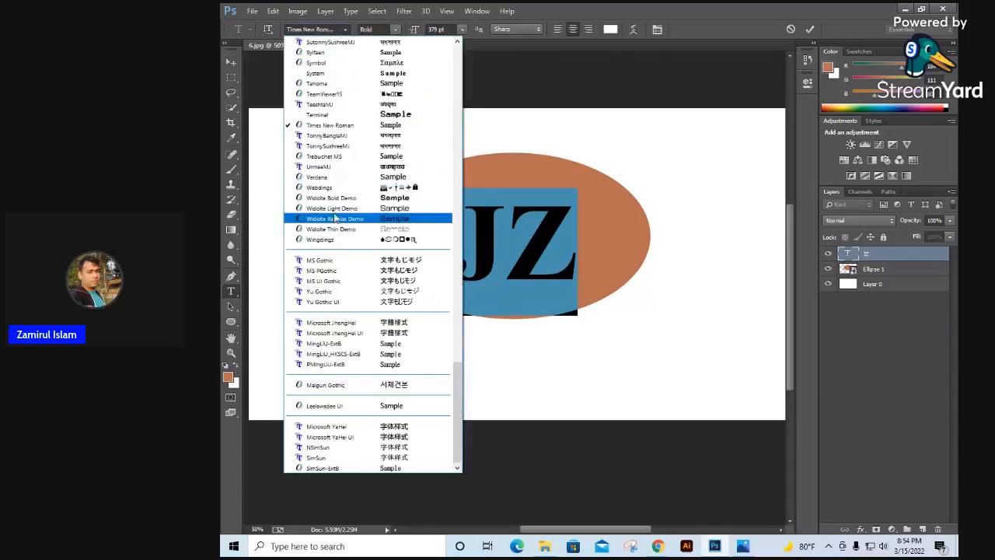
{"action": "scroll", "coordinate": [334, 218], "scroll_direction": "up", "scroll_amount": 15}
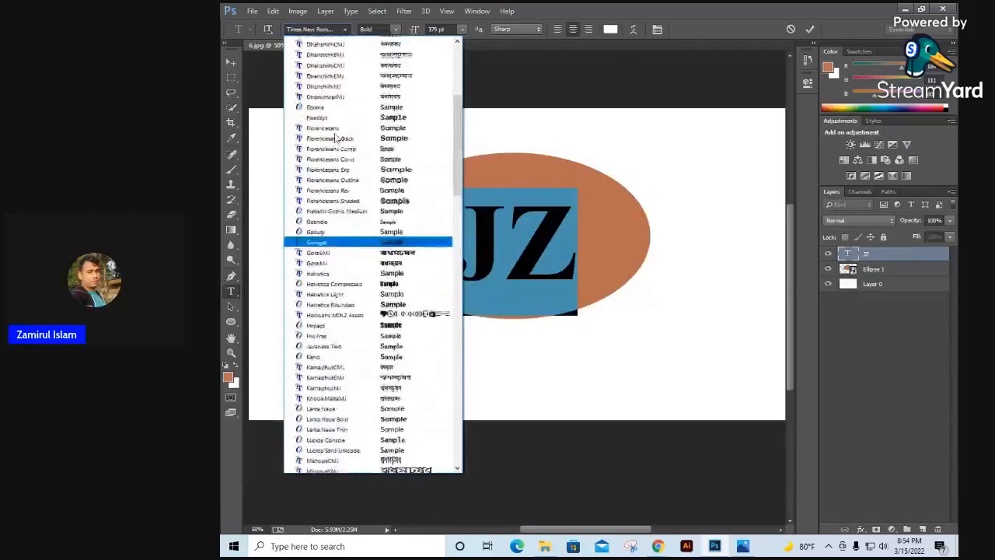
{"action": "scroll", "coordinate": [336, 139], "scroll_direction": "up", "scroll_amount": 4}
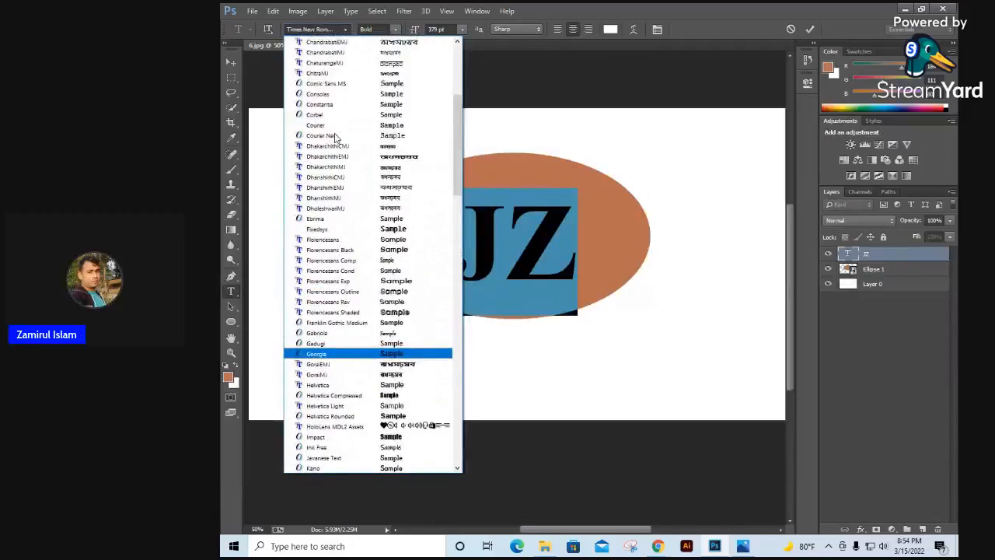
{"action": "left_click", "coordinate": [335, 240]}
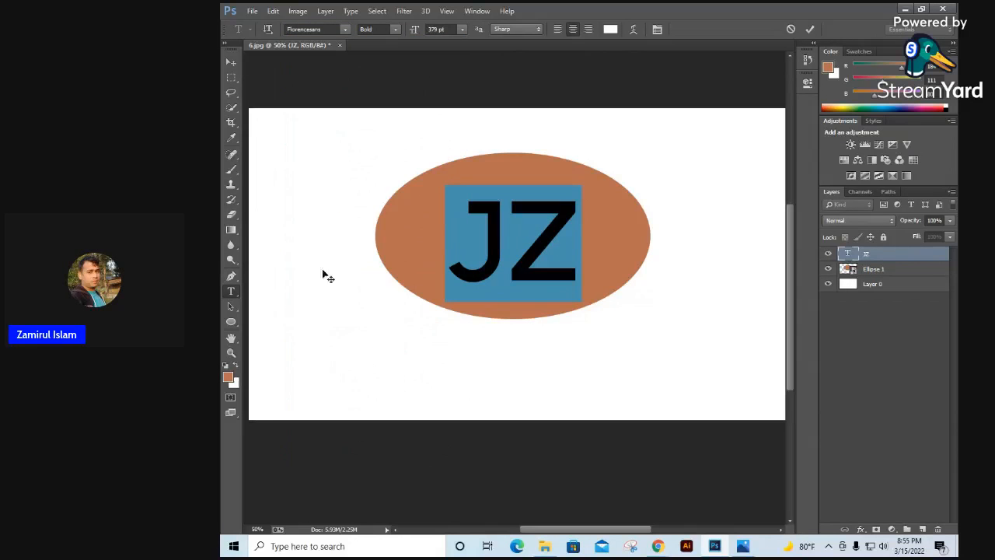
Step: Try successive font families on the JZ text up to Franklin Gothic Medium and set the style to Regular
{"action": "left_click", "coordinate": [302, 27]}
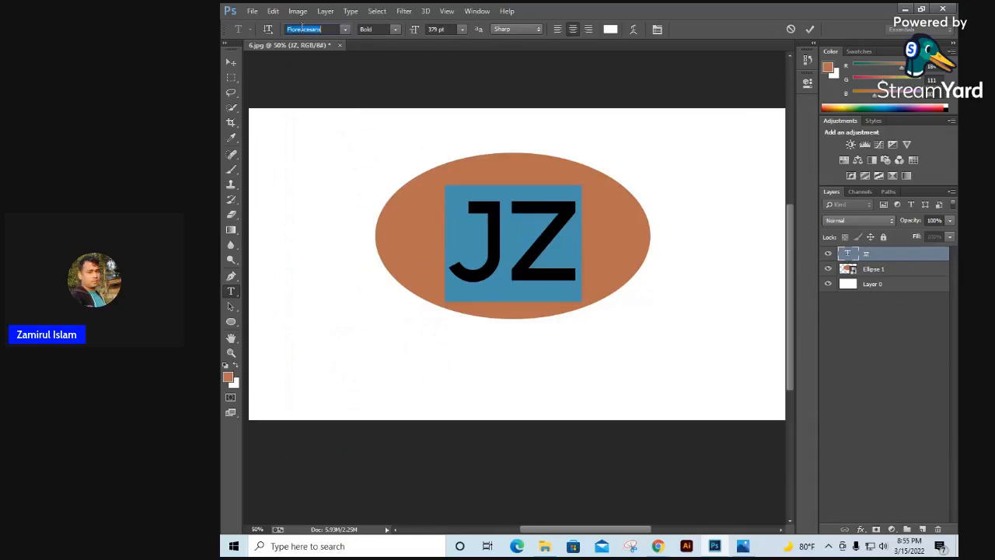
{"action": "key", "text": "Down"}
{"action": "key", "text": "Down"}
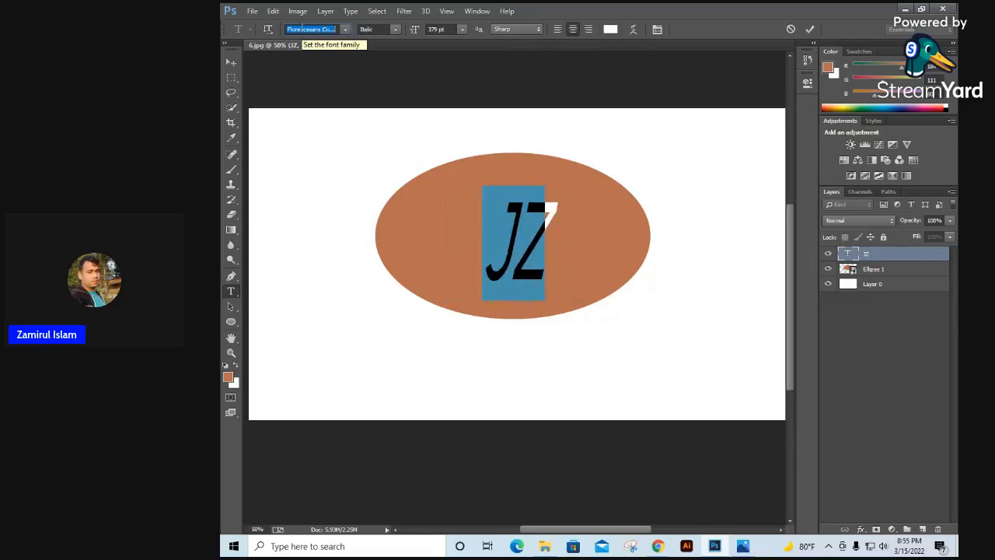
{"action": "key", "text": "Down"}
{"action": "key", "text": "Down"}
{"action": "key", "text": "Down"}
{"action": "key", "text": "Down"}
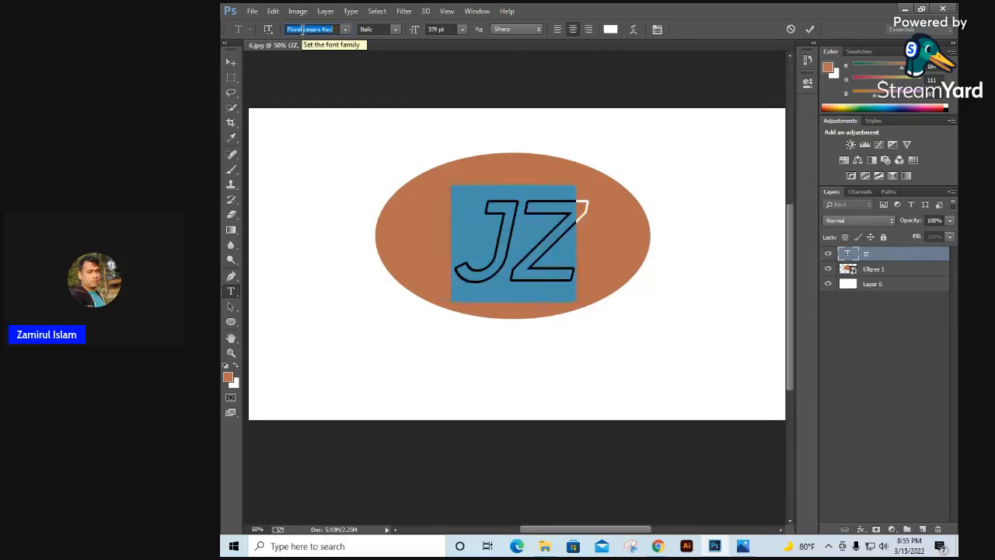
{"action": "key", "text": "Down"}
{"action": "key", "text": "Down"}
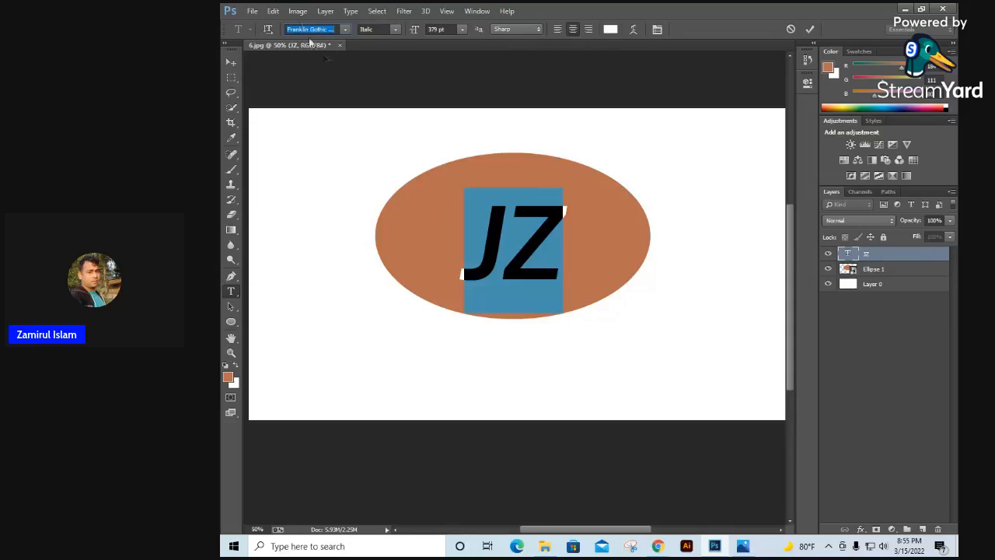
{"action": "left_click", "coordinate": [395, 30]}
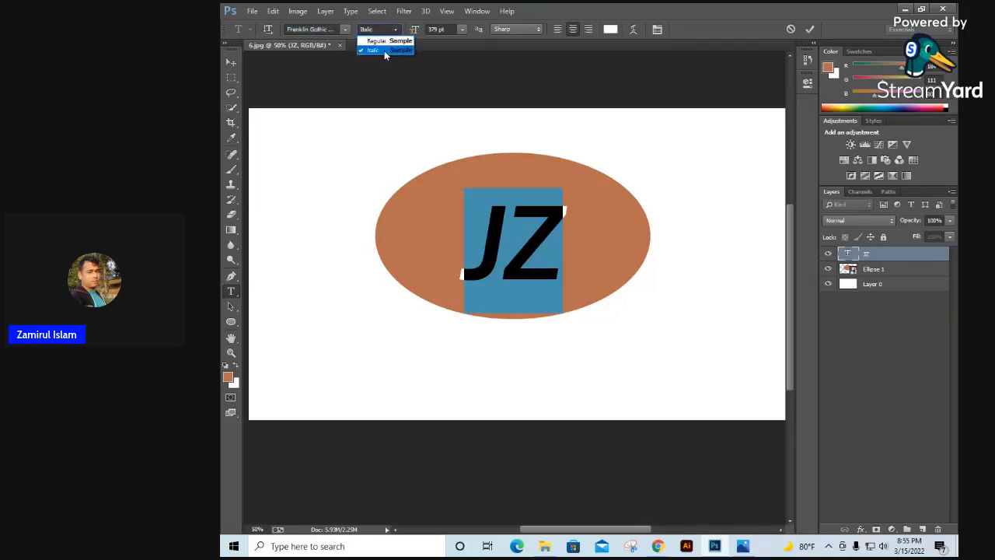
{"action": "left_click", "coordinate": [385, 47]}
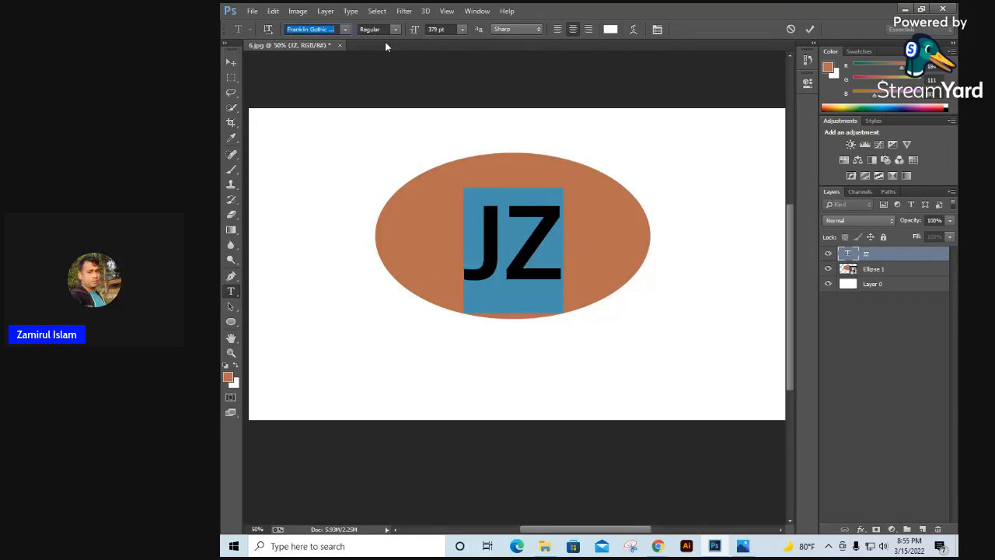
Step: Replace the letter Z with X so the text over the ellipse reads JX
{"action": "left_click", "coordinate": [523, 246]}
{"action": "left_click_drag", "start_coordinate": [523, 245], "coordinate": [552, 246]}
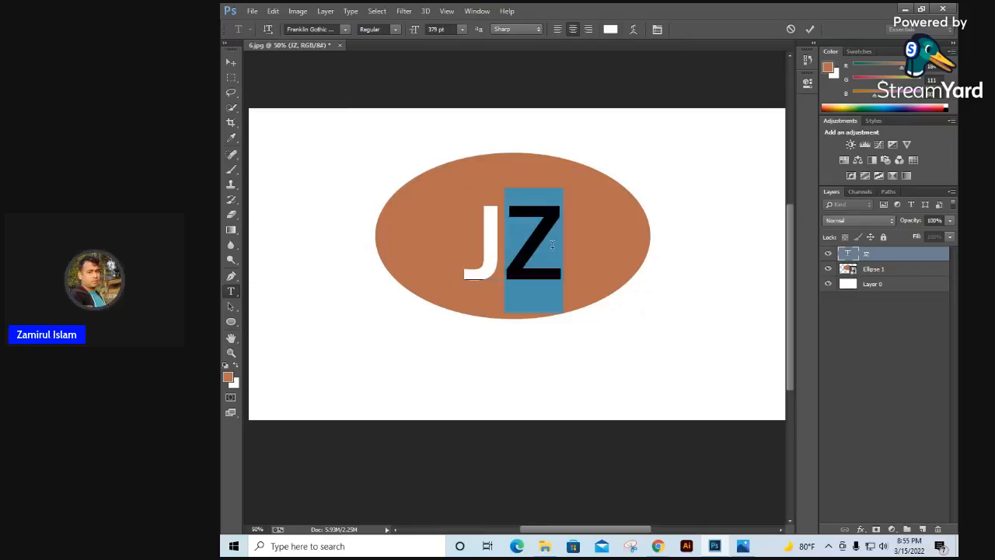
{"action": "type", "text": "X"}
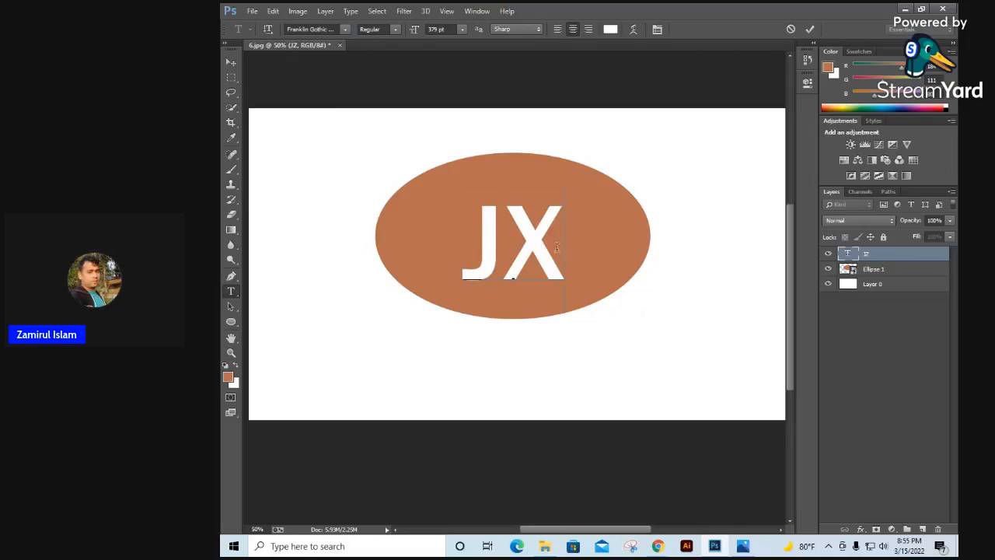
Step: Enlarge the JX text to 427 pt and move it up slightly within the ellipse
{"action": "key", "text": "ctrl+a"}
{"action": "left_click", "coordinate": [435, 29]}
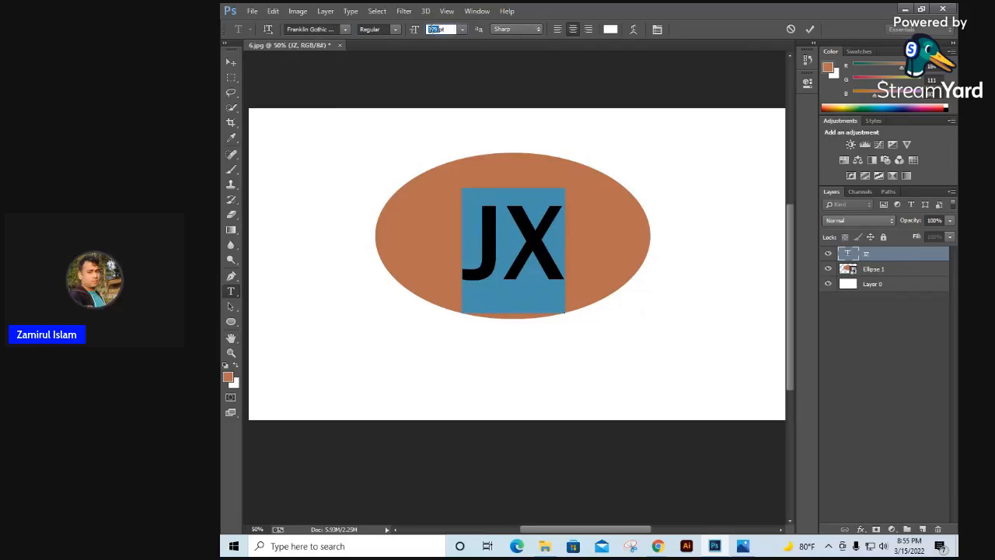
{"action": "key", "text": "Up"}
{"action": "key", "text": "Up"}
{"action": "key", "text": "Up"}
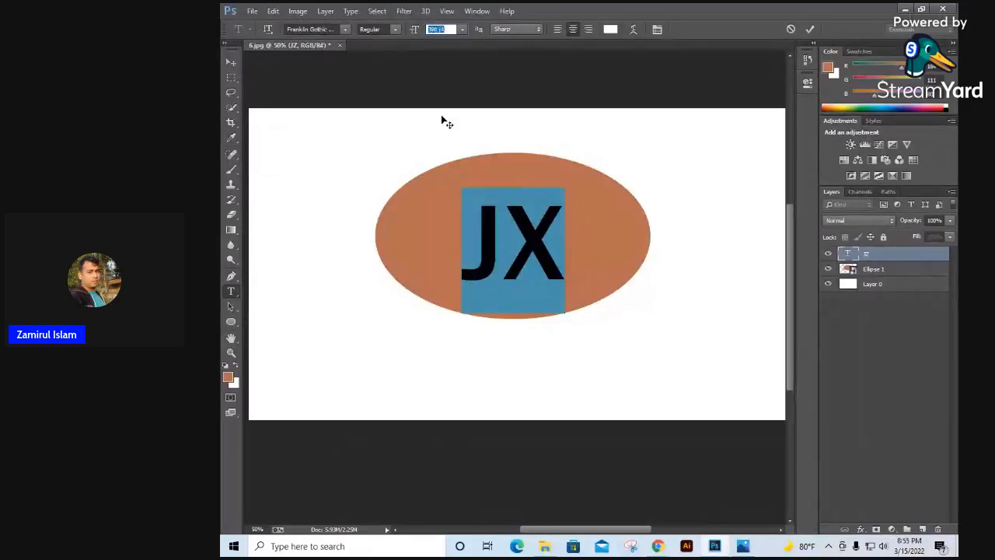
{"action": "key", "text": "Up"}
{"action": "key", "text": "Up"}
{"action": "key", "text": "Up"}
{"action": "key", "text": "Up"}
{"action": "key", "text": "Up"}
{"action": "key", "text": "Up"}
{"action": "key", "text": "Up"}
{"action": "key", "text": "Up"}
{"action": "key", "text": "Up"}
{"action": "key", "text": "Up"}
{"action": "key", "text": "Up"}
{"action": "key", "text": "Up"}
{"action": "key", "text": "Up"}
{"action": "key", "text": "Up"}
{"action": "key", "text": "Up"}
{"action": "key", "text": "Up"}
{"action": "key", "text": "Up"}
{"action": "key", "text": "Up"}
{"action": "key", "text": "Up"}
{"action": "key", "text": "Up"}
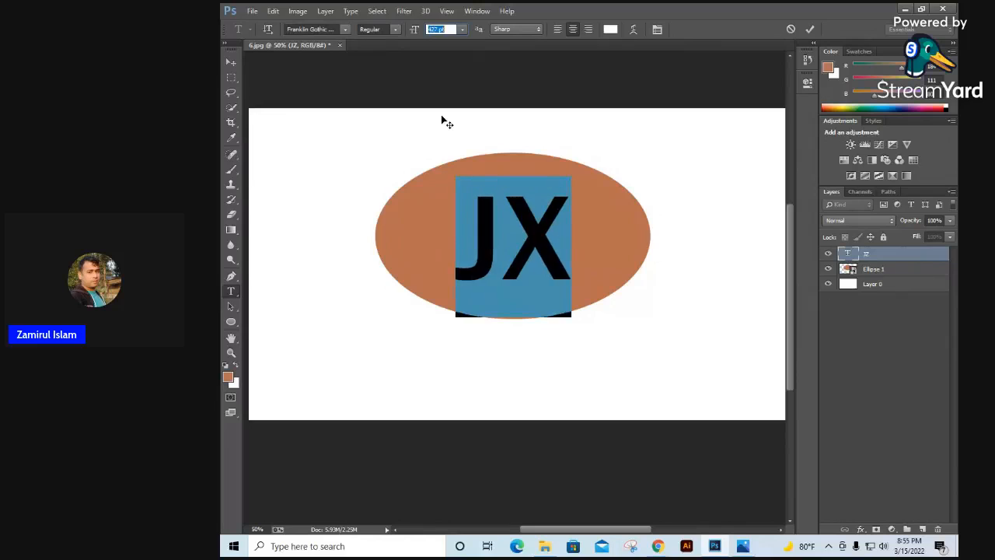
{"action": "left_click", "coordinate": [231, 62]}
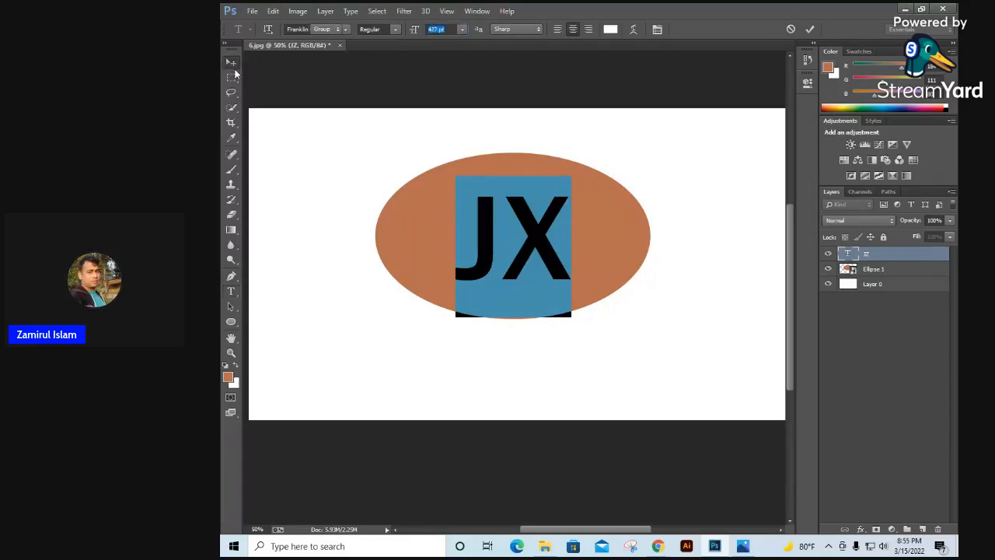
{"action": "left_click_drag", "start_coordinate": [536, 241], "coordinate": [535, 238]}
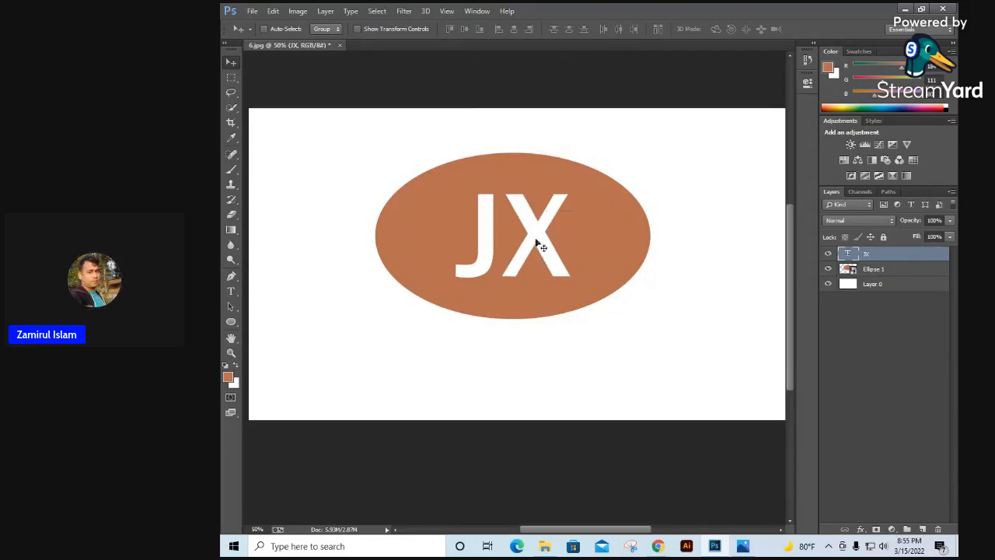
Step: Check the lettering in the reference logo image and set the JX text's font style to Italic
{"action": "left_click", "coordinate": [744, 546]}
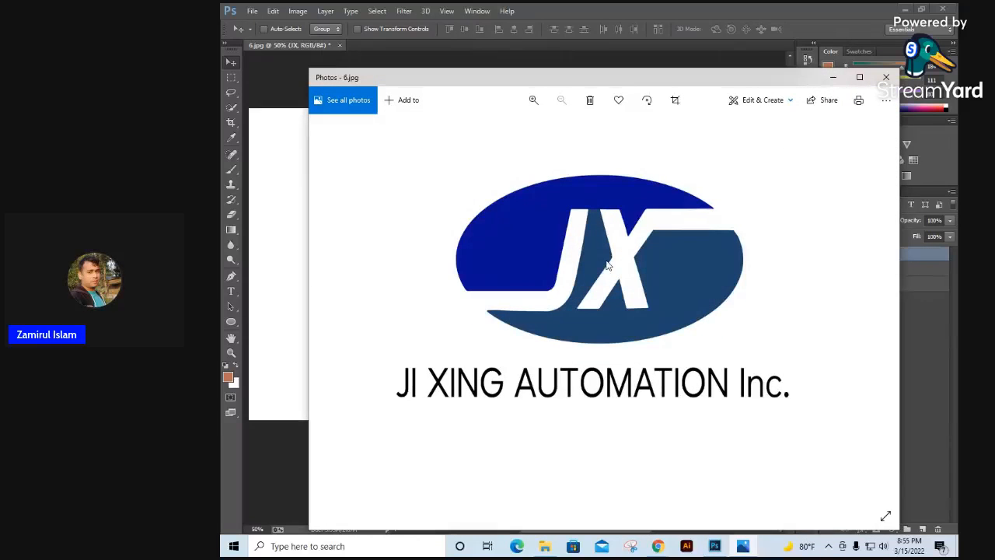
{"action": "left_click", "coordinate": [833, 77]}
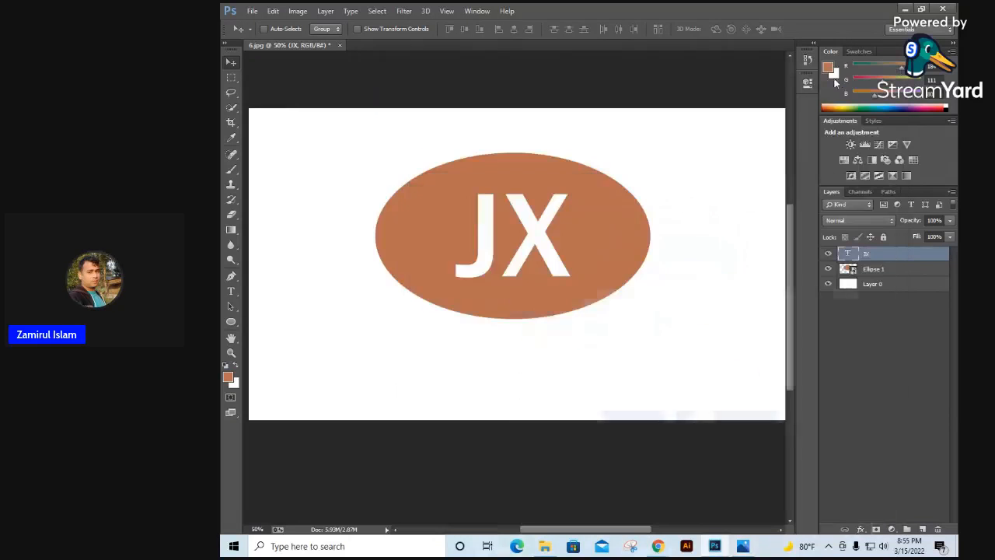
{"action": "left_click", "coordinate": [743, 547]}
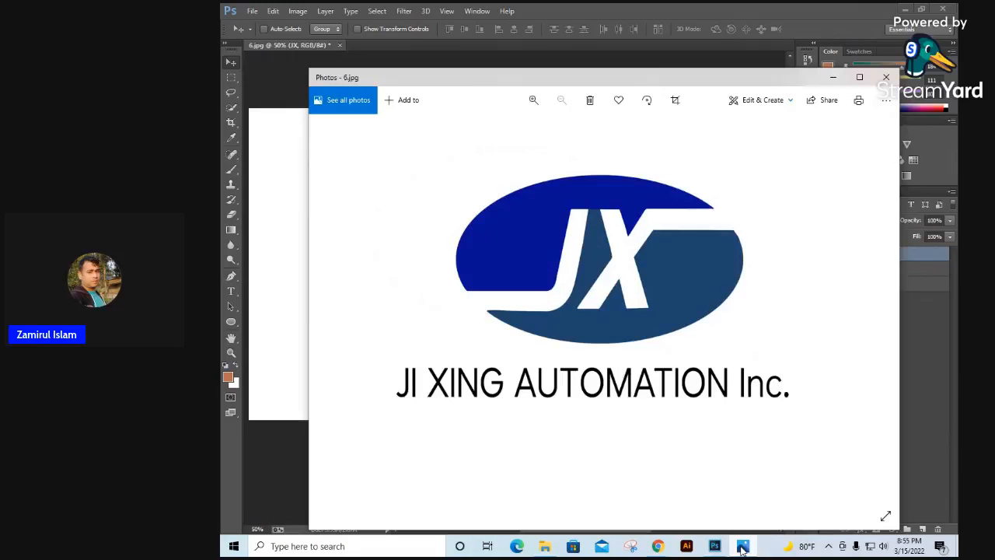
{"action": "left_click", "coordinate": [743, 549]}
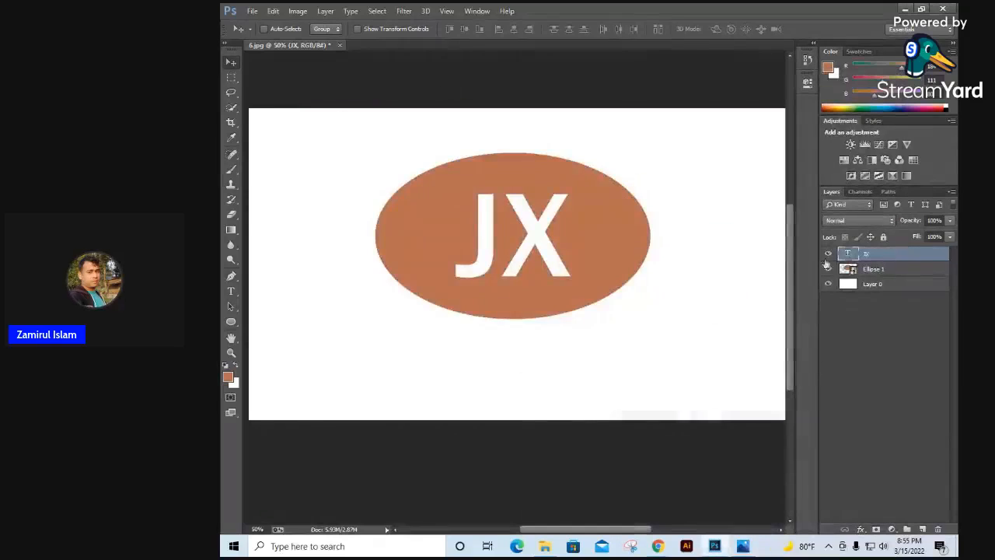
{"action": "double_click", "coordinate": [849, 254]}
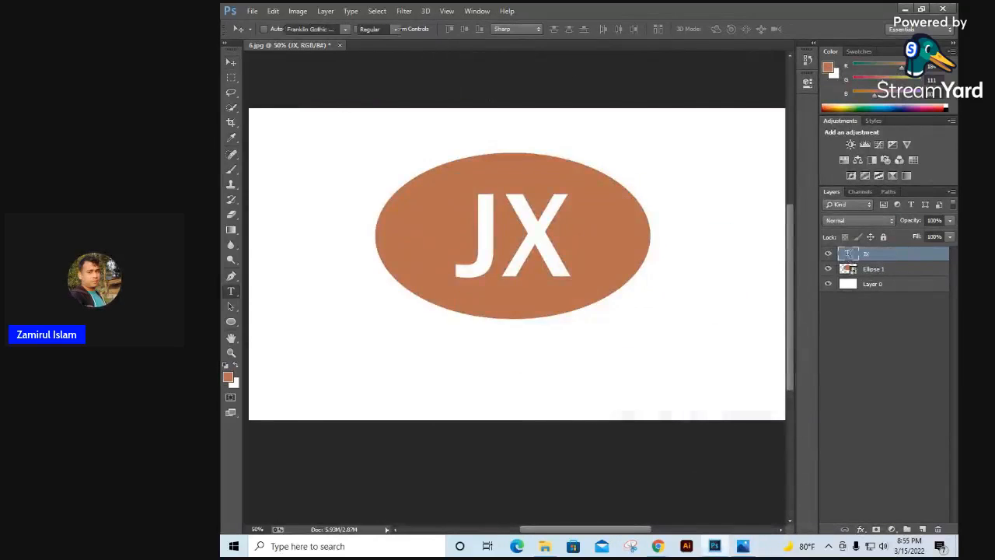
{"action": "left_click", "coordinate": [396, 28]}
{"action": "left_click", "coordinate": [382, 50]}
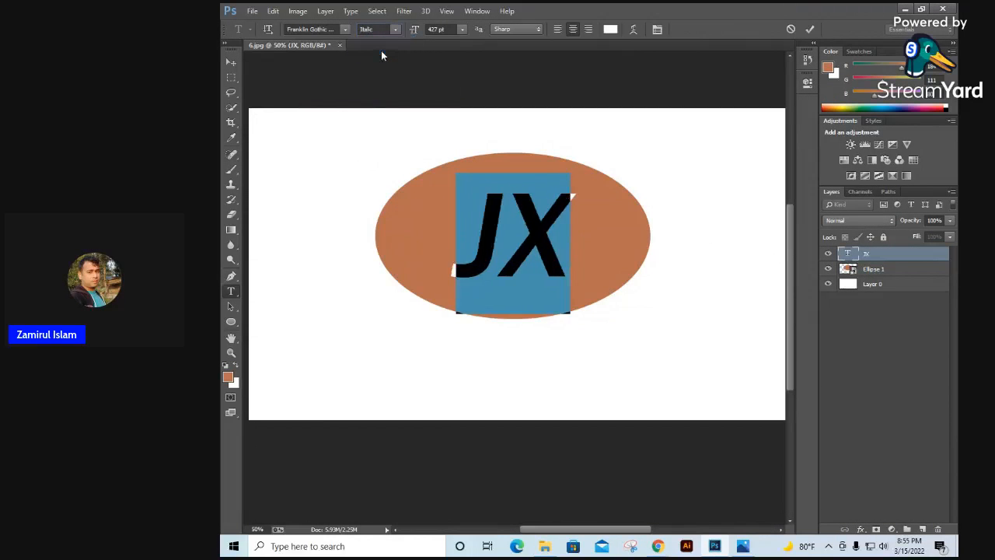
{"action": "left_click", "coordinate": [542, 235]}
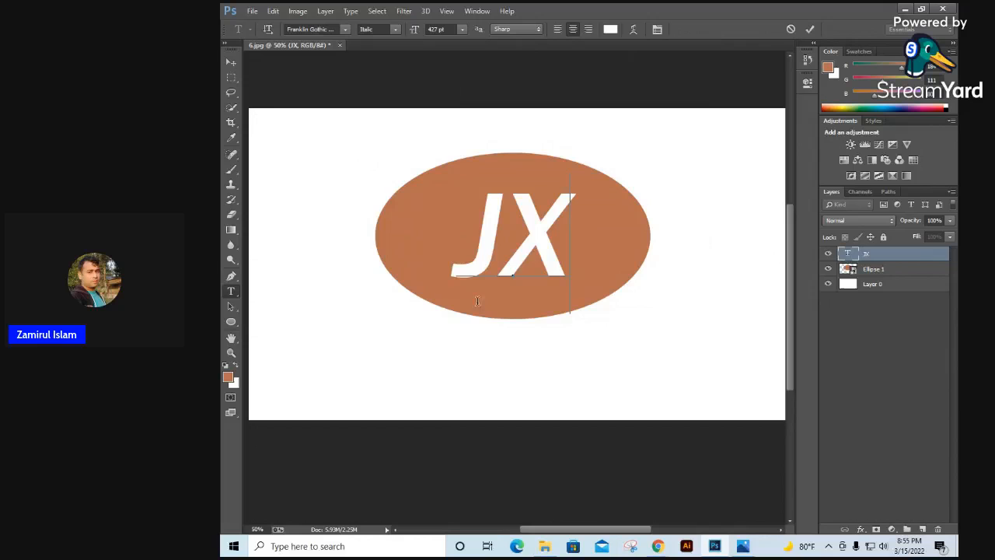
{"action": "left_click", "coordinate": [235, 63]}
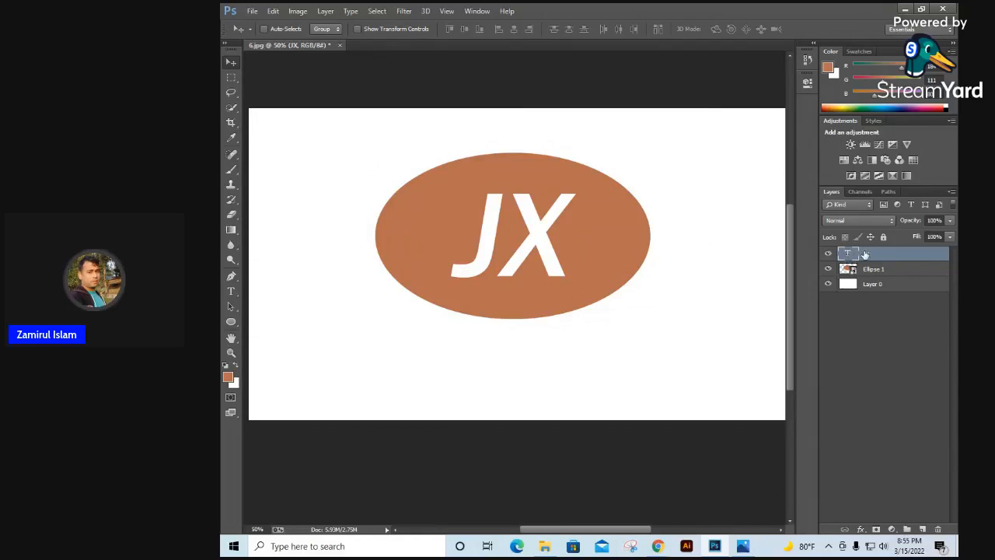
Step: Rasterize the JX type layer
{"action": "right_click", "coordinate": [866, 257]}
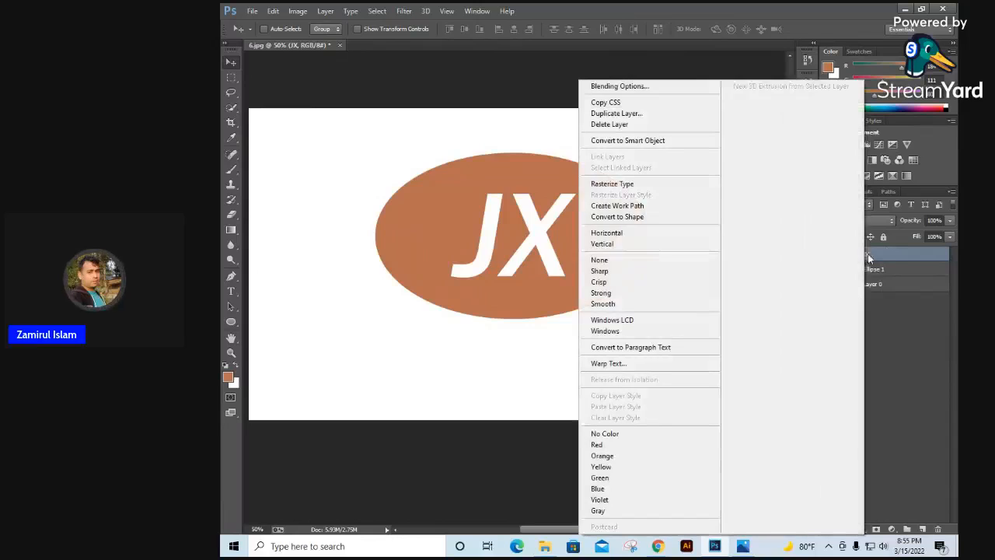
{"action": "left_click", "coordinate": [622, 185]}
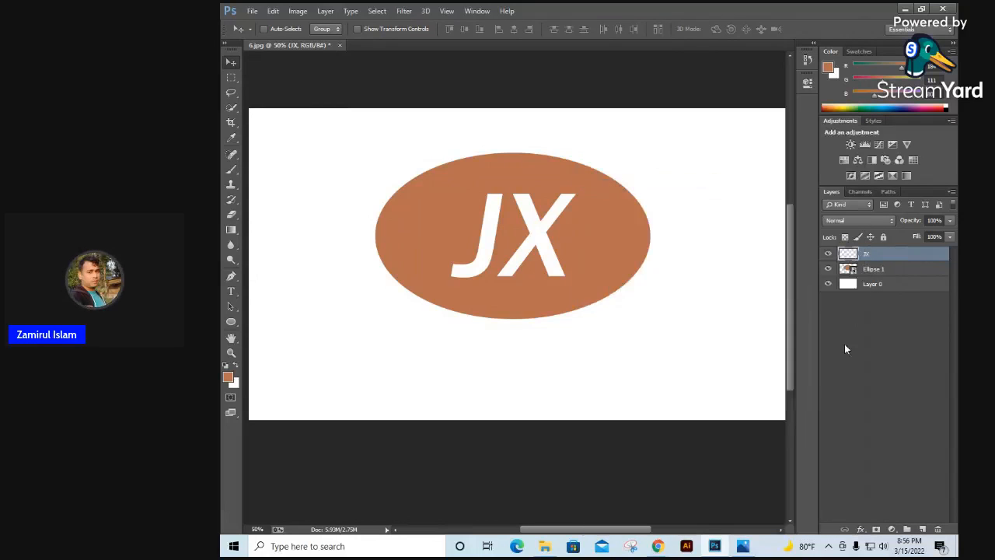
Step: Compare the enlarged JX letters with the strokes extending from the letters in the reference logo image
{"action": "mouse_move", "coordinate": [542, 243]}
{"action": "left_mouse_down"}
{"action": "mouse_move", "coordinate": [580, 238]}
{"action": "mouse_move", "coordinate": [535, 243]}
{"action": "left_mouse_up"}
{"action": "left_click", "coordinate": [537, 242], "text": "ctrl"}
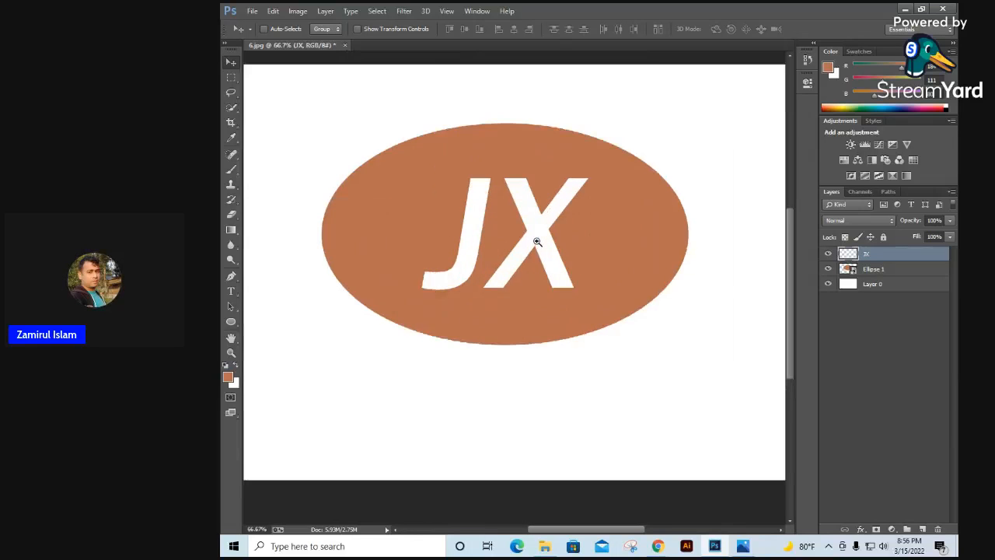
{"action": "left_click", "coordinate": [536, 242], "text": "ctrl"}
{"action": "left_click_drag", "start_coordinate": [431, 240], "coordinate": [479, 231]}
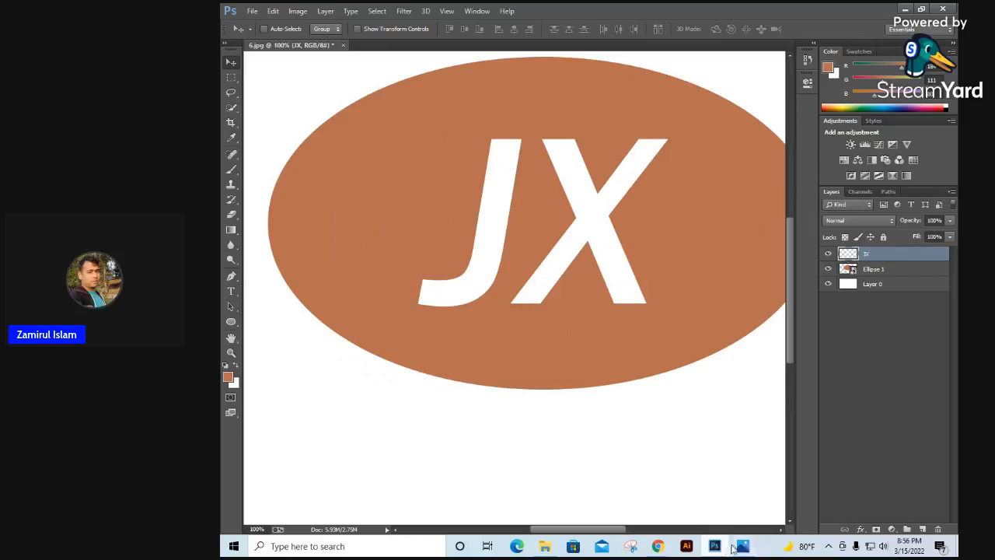
{"action": "left_click", "coordinate": [750, 549]}
{"action": "left_click", "coordinate": [752, 549]}
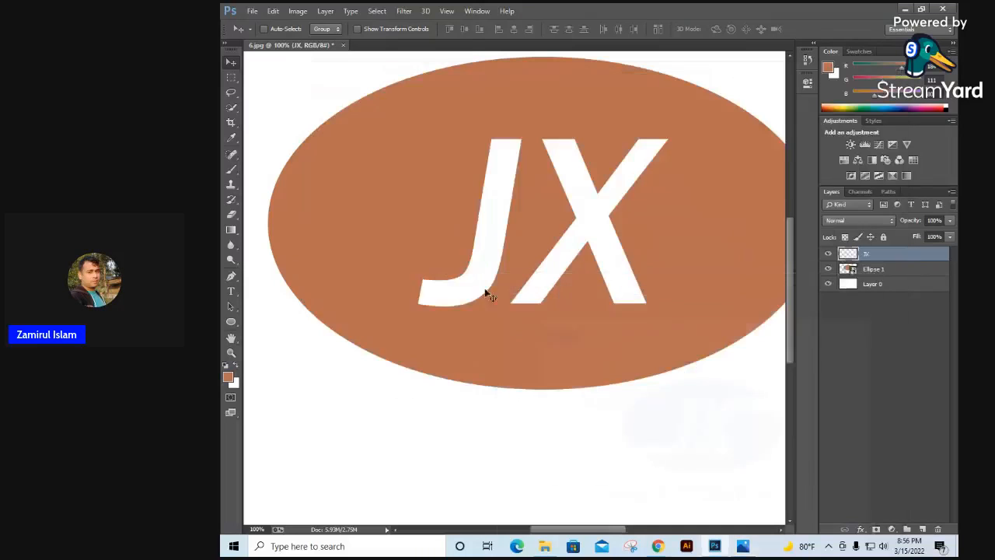
{"action": "left_click_drag", "start_coordinate": [694, 215], "coordinate": [629, 206]}
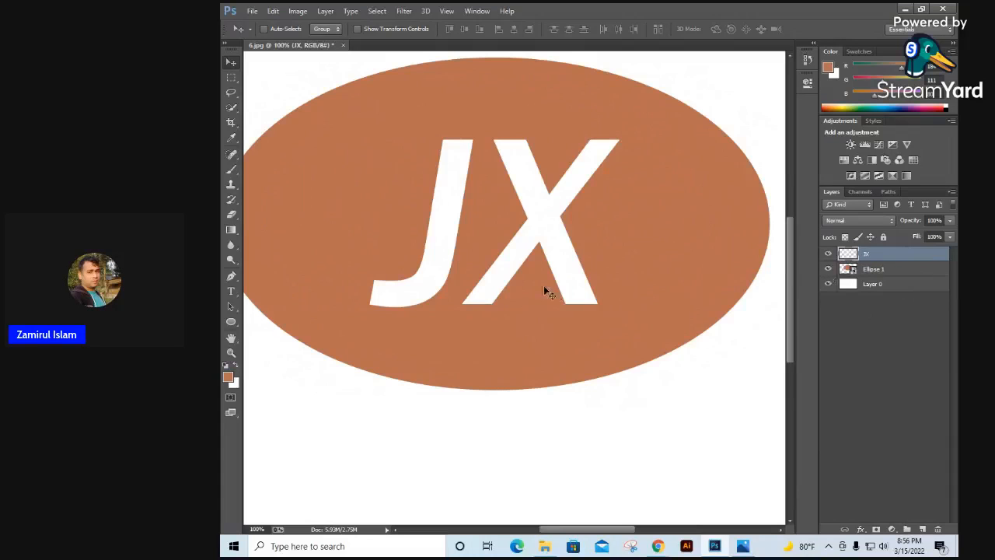
{"action": "left_click_drag", "start_coordinate": [515, 271], "coordinate": [557, 272]}
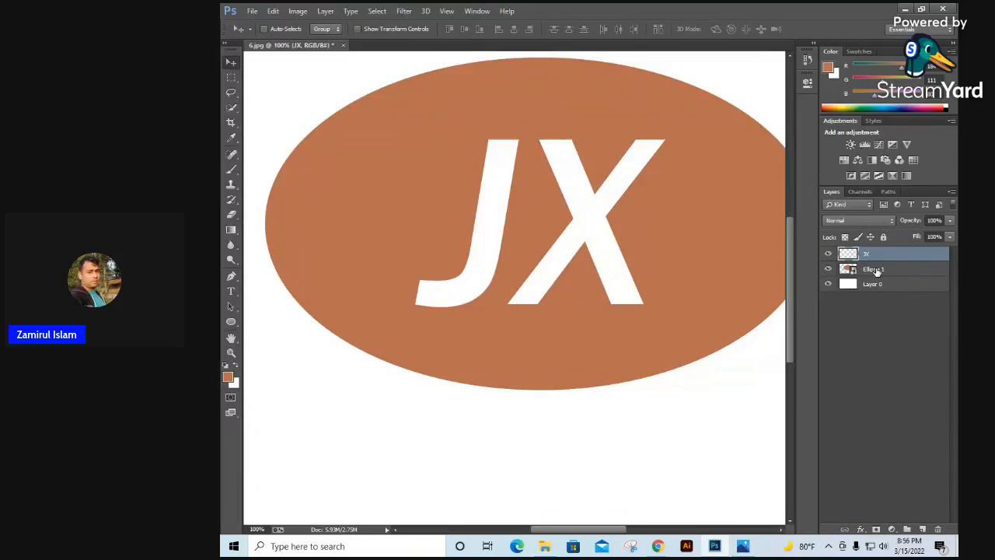
Step: On the JX layer, draw a closed Pen path for a bar extending the J's hook to the ellipse's left edge
{"action": "left_click", "coordinate": [878, 270]}
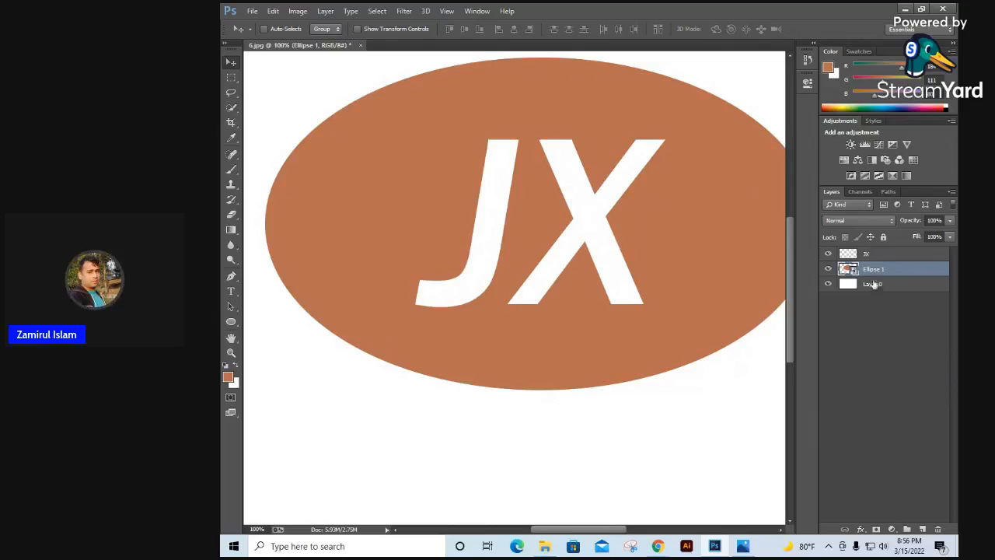
{"action": "left_click", "coordinate": [871, 254]}
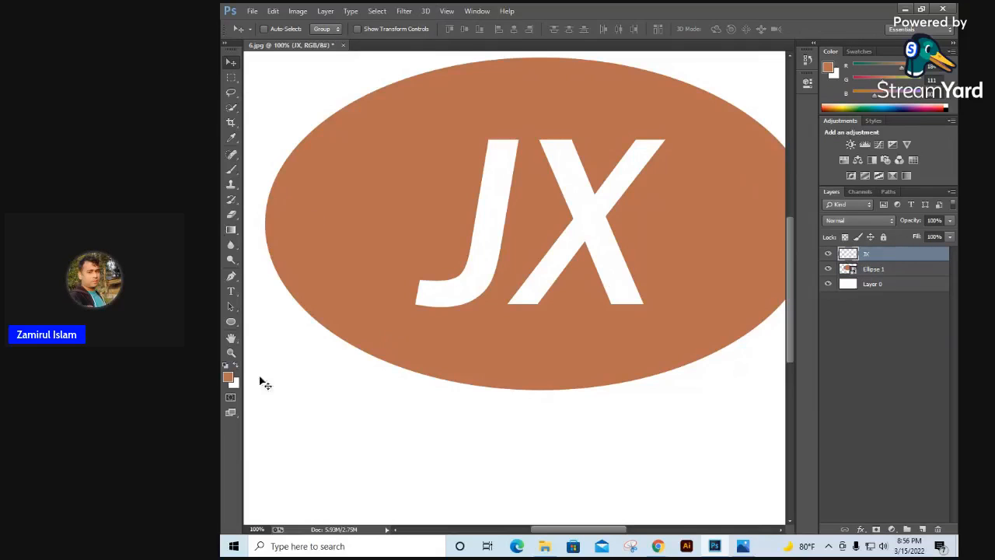
{"action": "left_click", "coordinate": [231, 277]}
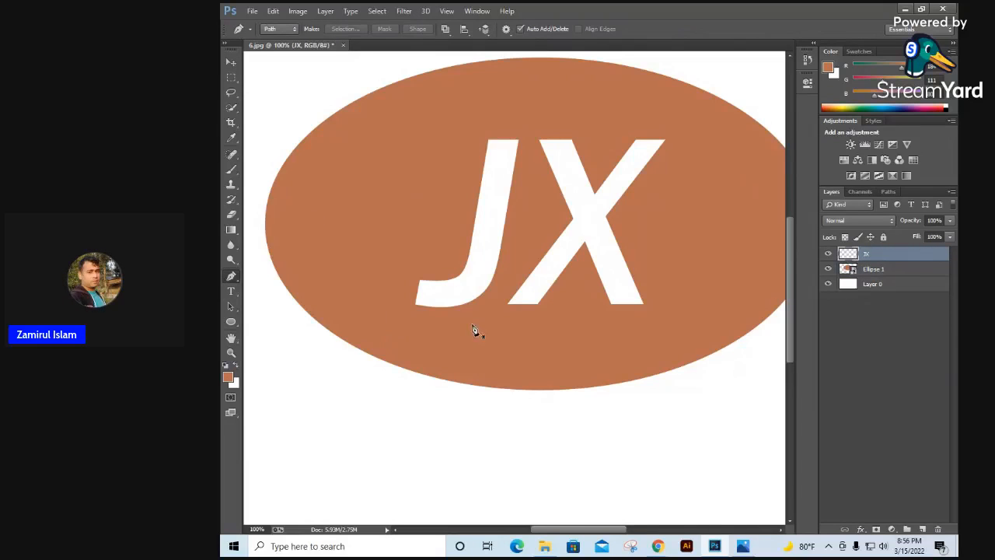
{"action": "left_click", "coordinate": [366, 293], "text": "ctrl"}
{"action": "left_click_drag", "start_coordinate": [367, 294], "coordinate": [480, 319]}
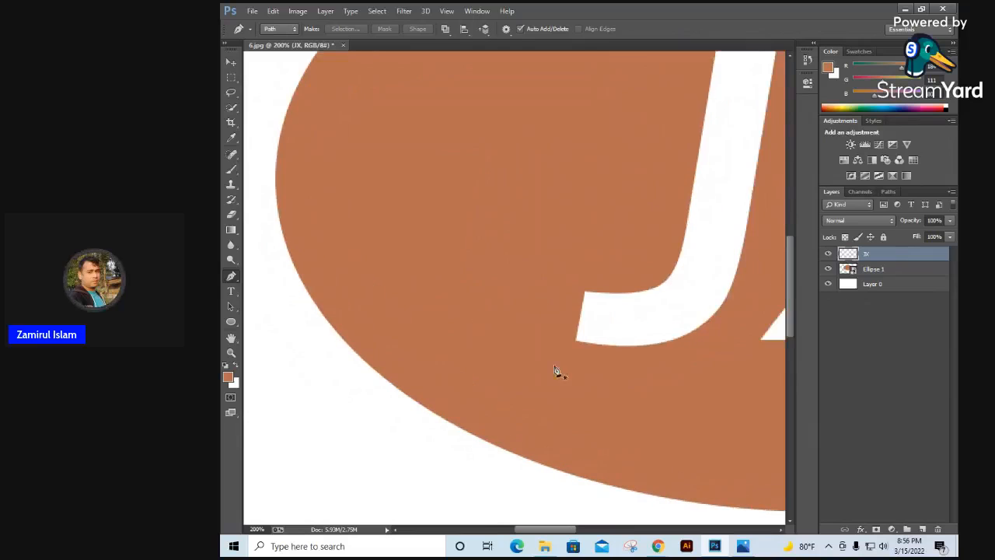
{"action": "left_click", "coordinate": [656, 344]}
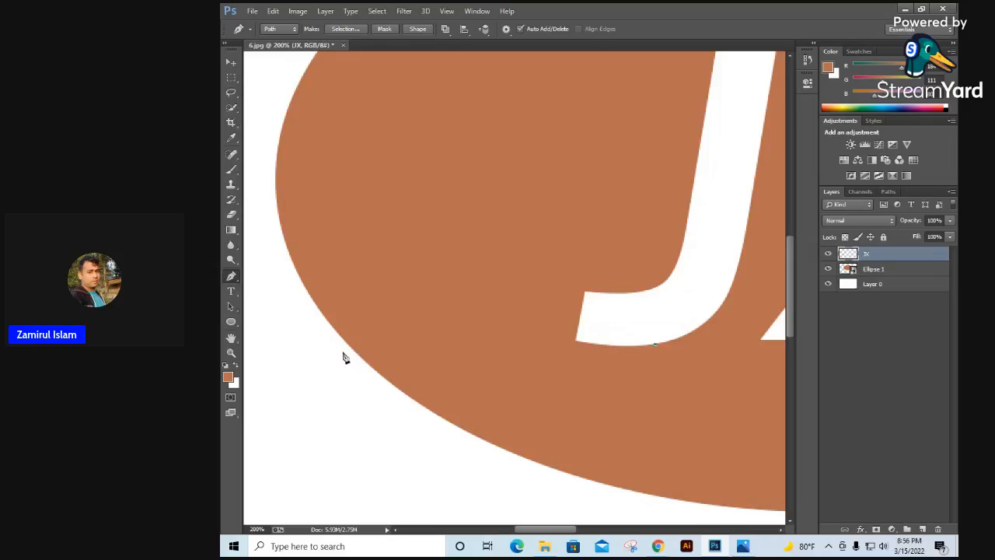
{"action": "left_click_drag", "start_coordinate": [334, 348], "coordinate": [255, 345]}
{"action": "left_click", "coordinate": [334, 348], "text": "alt"}
{"action": "left_click", "coordinate": [320, 310]}
{"action": "left_click_drag", "start_coordinate": [636, 294], "coordinate": [700, 284]}
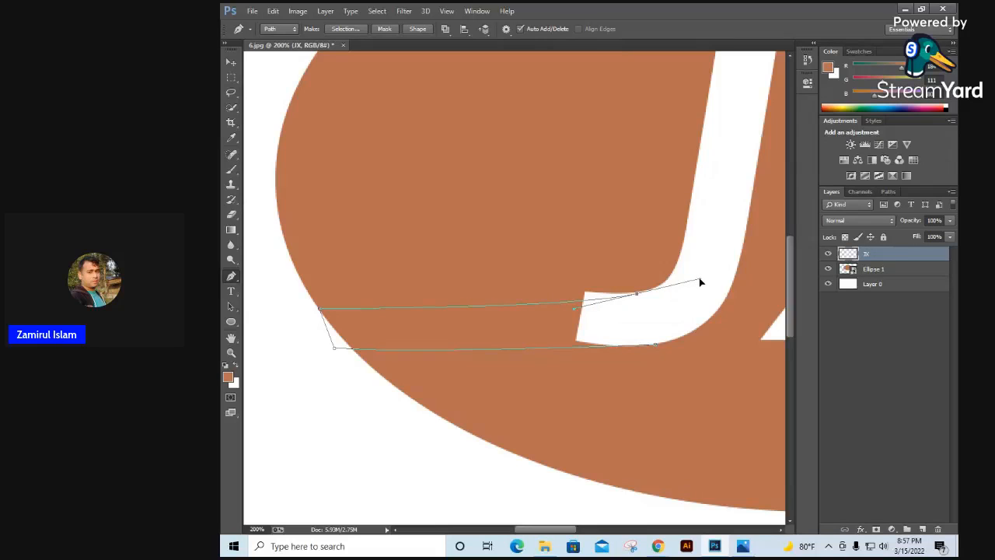
{"action": "left_click", "coordinate": [638, 298]}
{"action": "left_click", "coordinate": [655, 344]}
Step: Convert the bar path into a new anti-aliased selection and fill it with the white background color
{"action": "right_click", "coordinate": [603, 331]}
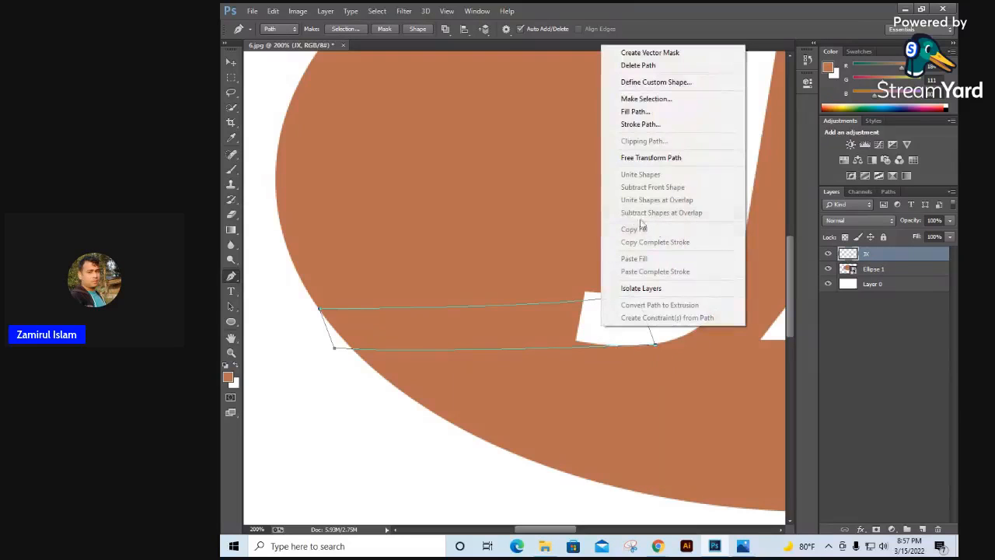
{"action": "left_click", "coordinate": [646, 99]}
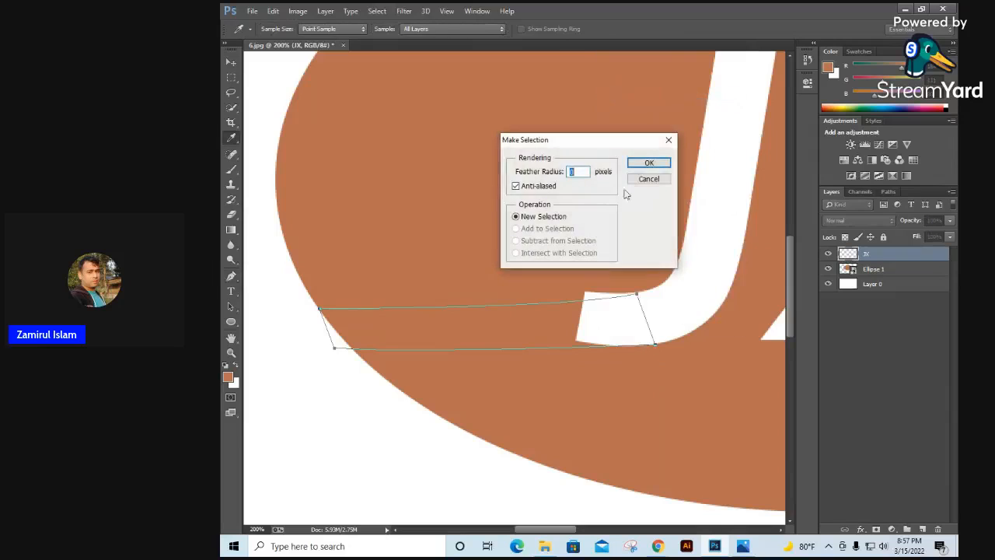
{"action": "left_click", "coordinate": [646, 163]}
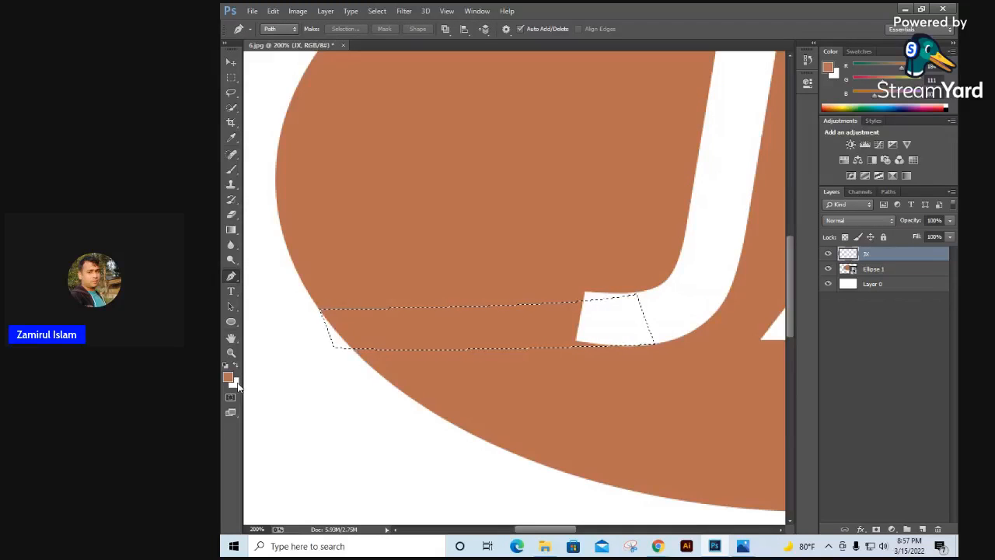
{"action": "key", "text": "ctrl+BackSpace"}
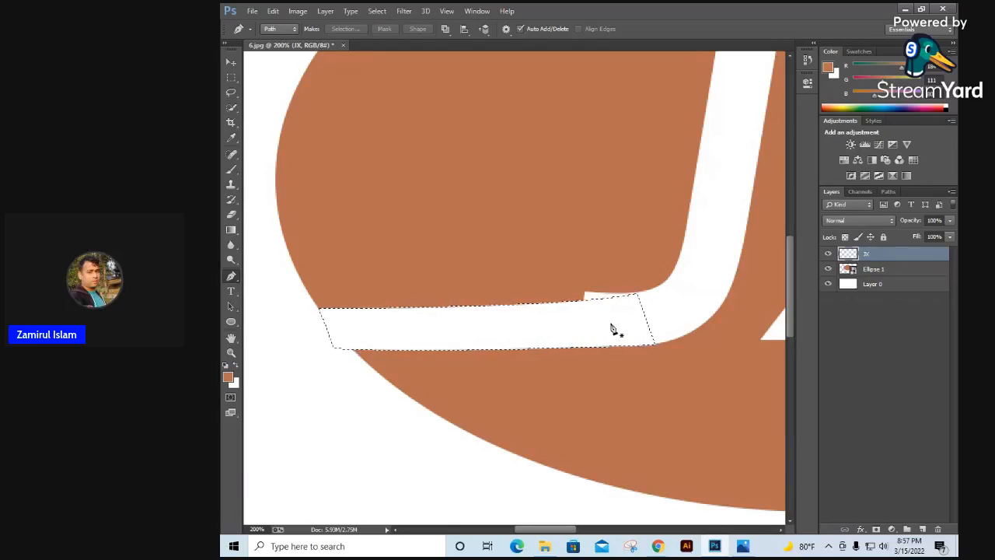
Step: Erase the leftover tip of the J's hook above the white bar and clear the selection
{"action": "left_click", "coordinate": [231, 215]}
{"action": "left_click", "coordinate": [282, 216]}
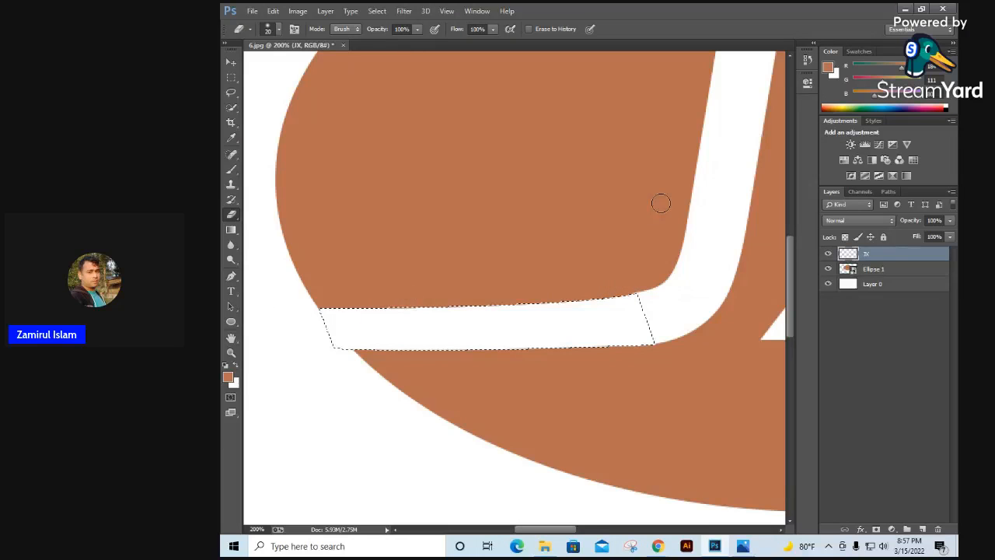
{"action": "key", "text": "ctrl+d"}
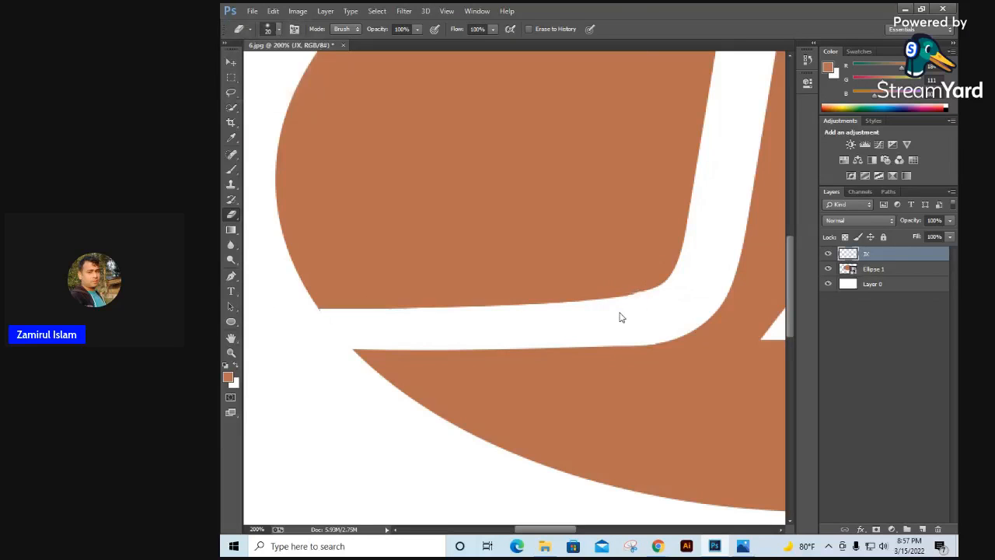
{"action": "left_click", "coordinate": [622, 312]}
{"action": "left_click", "coordinate": [676, 307]}
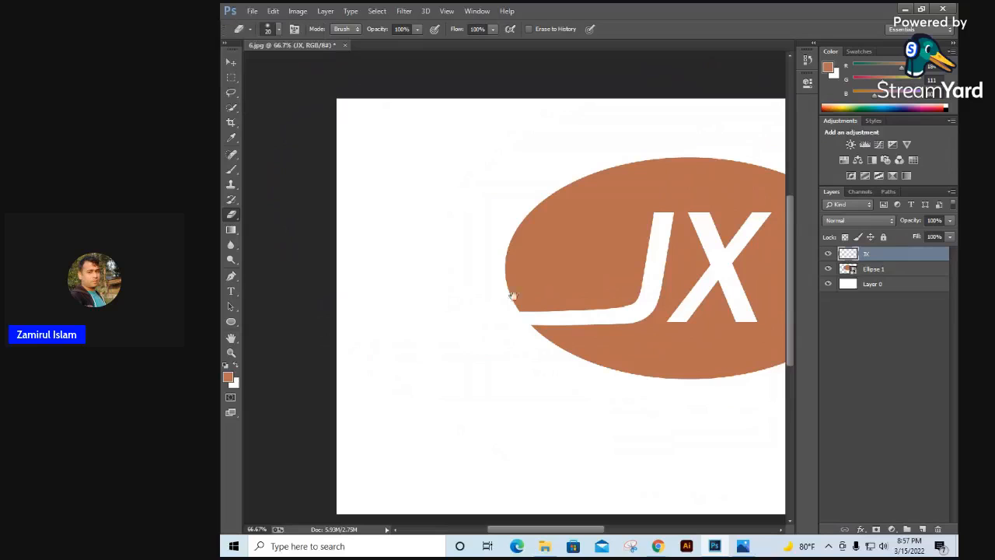
Step: Start a Pen path from the top-left corner of the X's upper-right arm to just outside the ellipse's right edge, with no outgoing handle
{"action": "left_click_drag", "start_coordinate": [682, 274], "coordinate": [559, 269]}
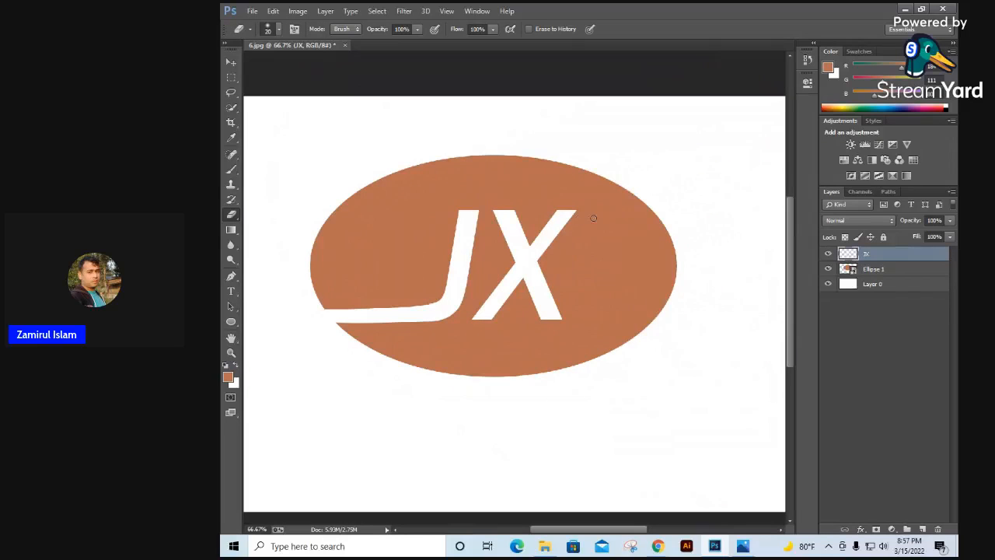
{"action": "left_click", "coordinate": [595, 219], "text": "ctrl"}
{"action": "left_click", "coordinate": [597, 219], "text": "ctrl"}
{"action": "left_click", "coordinate": [606, 221], "text": "ctrl"}
{"action": "left_click_drag", "start_coordinate": [612, 223], "coordinate": [477, 249]}
{"action": "left_click", "coordinate": [496, 248], "text": "alt"}
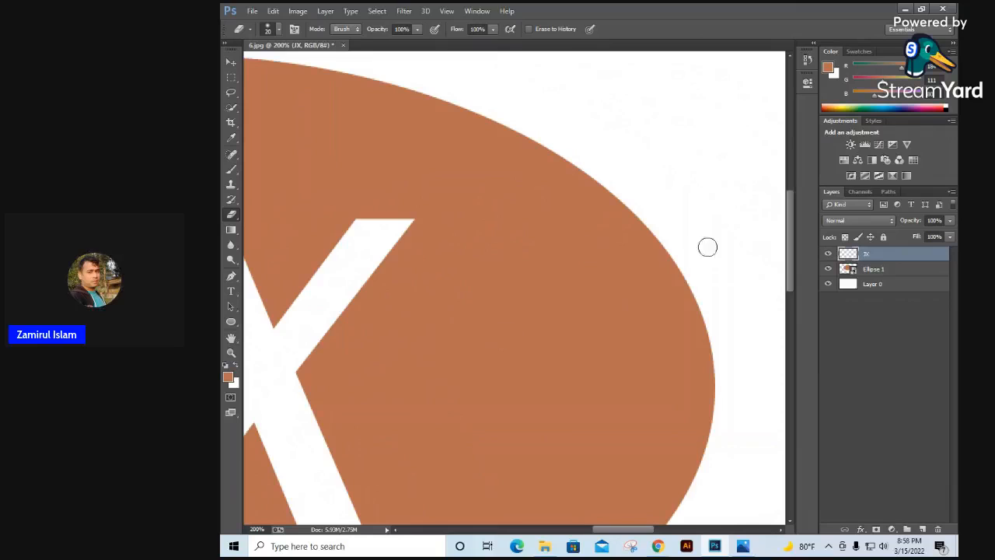
{"action": "left_click", "coordinate": [230, 276]}
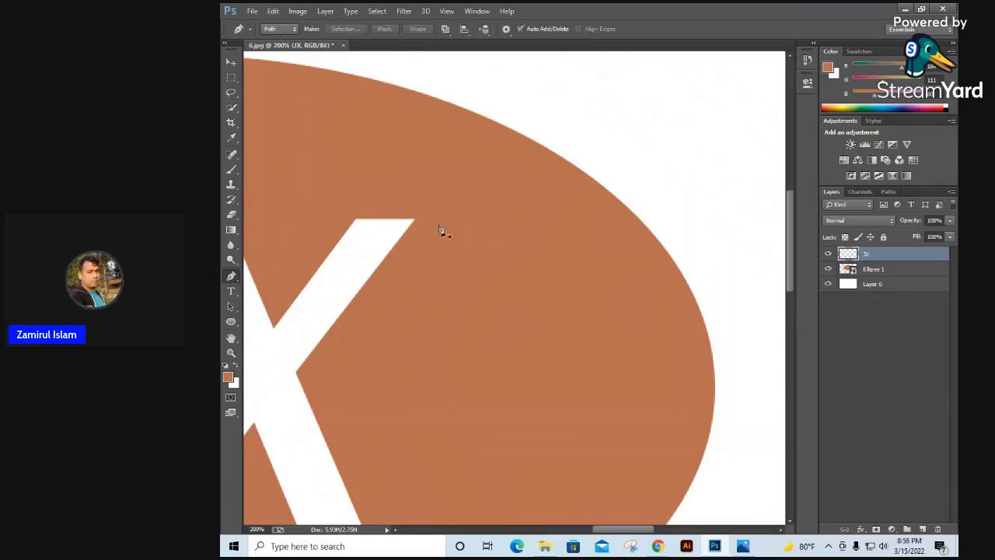
{"action": "left_click", "coordinate": [357, 220]}
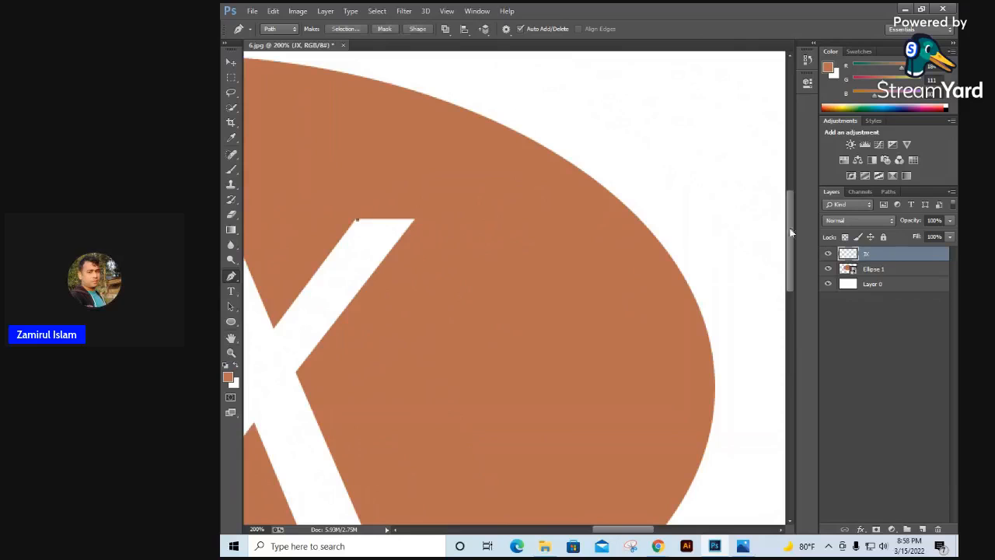
{"action": "left_click_drag", "start_coordinate": [666, 212], "coordinate": [699, 215]}
{"action": "key", "text": "ctrl+alt+z"}
{"action": "left_click_drag", "start_coordinate": [682, 223], "coordinate": [734, 231]}
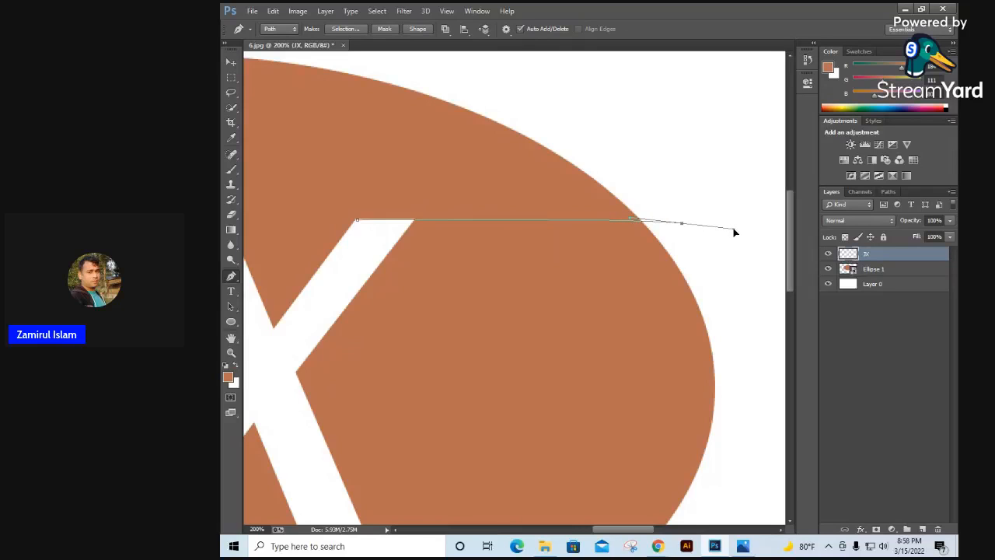
{"action": "left_click", "coordinate": [683, 224], "text": "alt"}
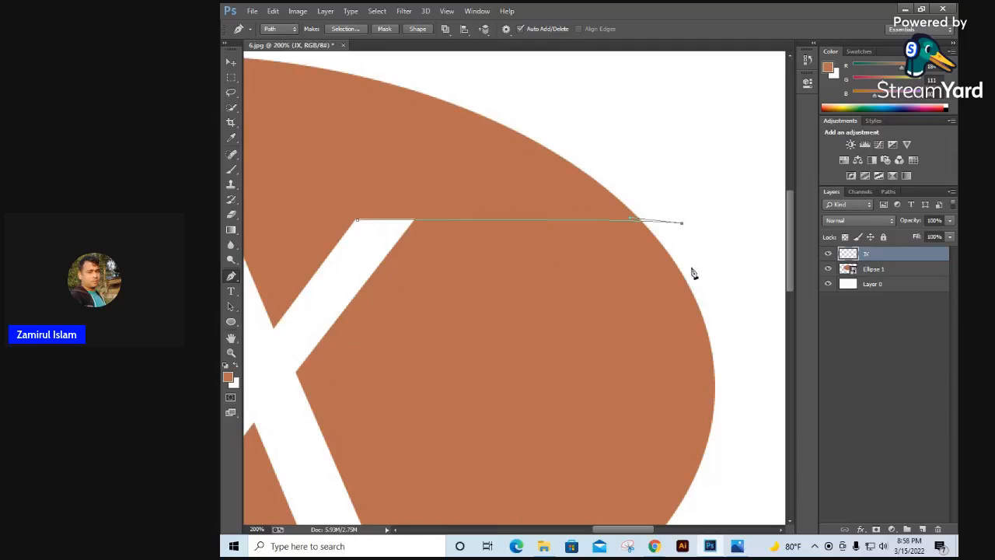
{"action": "left_click", "coordinate": [691, 267]}
{"action": "left_click", "coordinate": [388, 255]}
{"action": "key", "text": "ctrl+z"}
{"action": "left_click", "coordinate": [385, 259]}
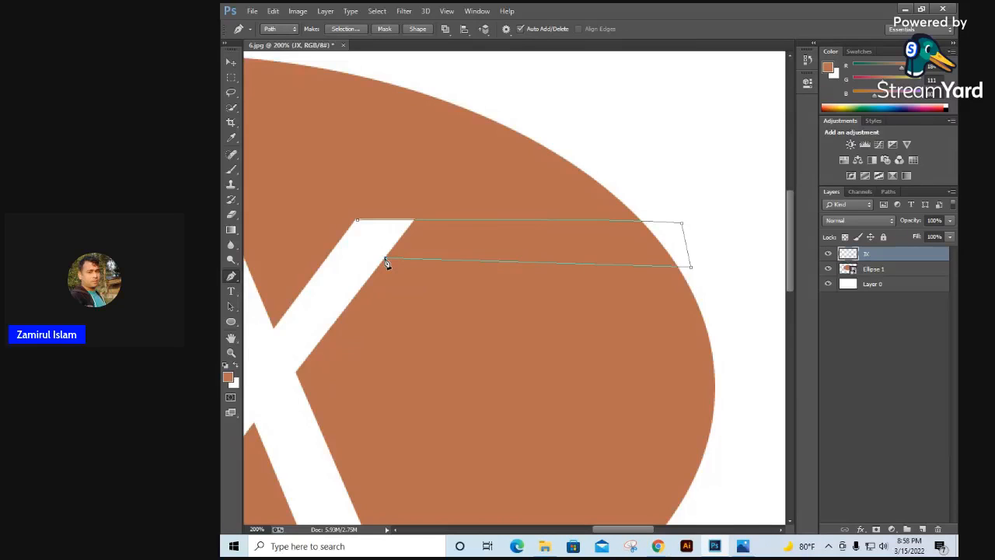
{"action": "key", "text": "ctrl+z"}
{"action": "left_click", "coordinate": [383, 263]}
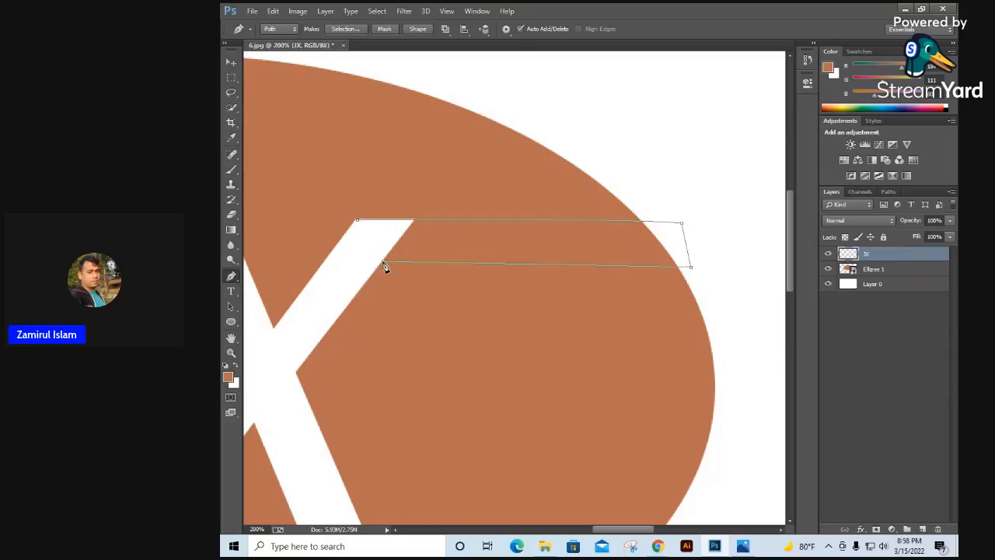
{"action": "left_click", "coordinate": [357, 222]}
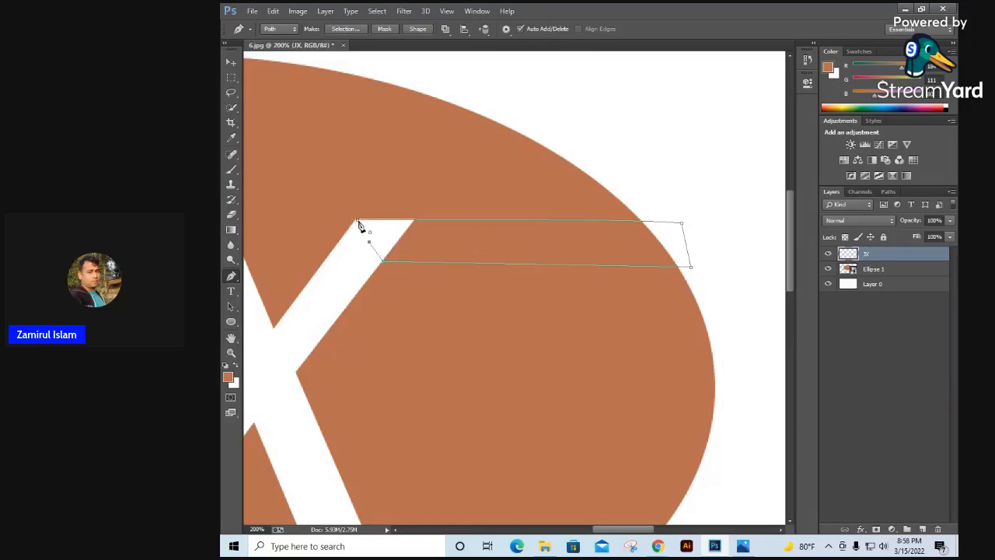
{"action": "right_click", "coordinate": [431, 235]}
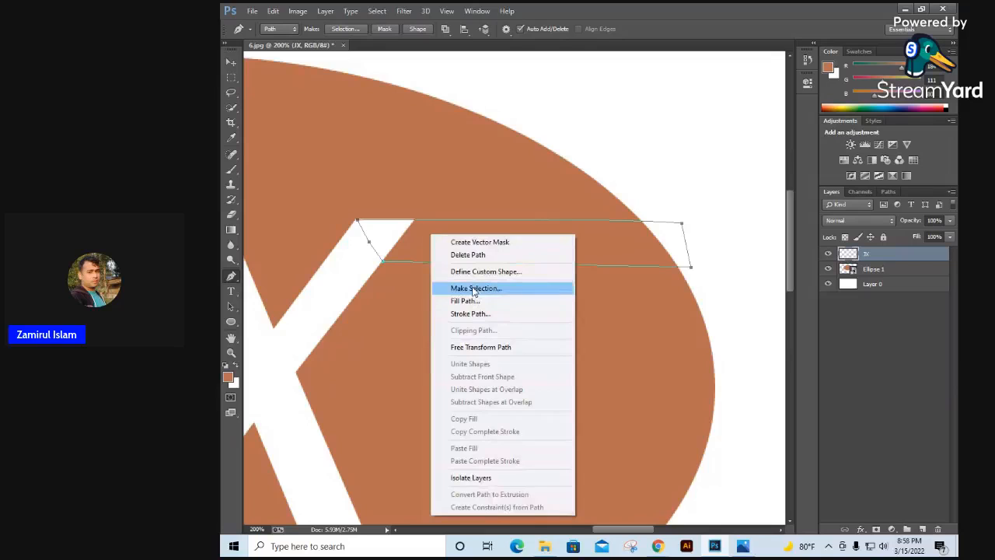
{"action": "left_click", "coordinate": [649, 245]}
{"action": "key", "text": "ctrl+alt+z"}
{"action": "key", "text": "ctrl+alt+z"}
{"action": "key", "text": "ctrl+alt+z"}
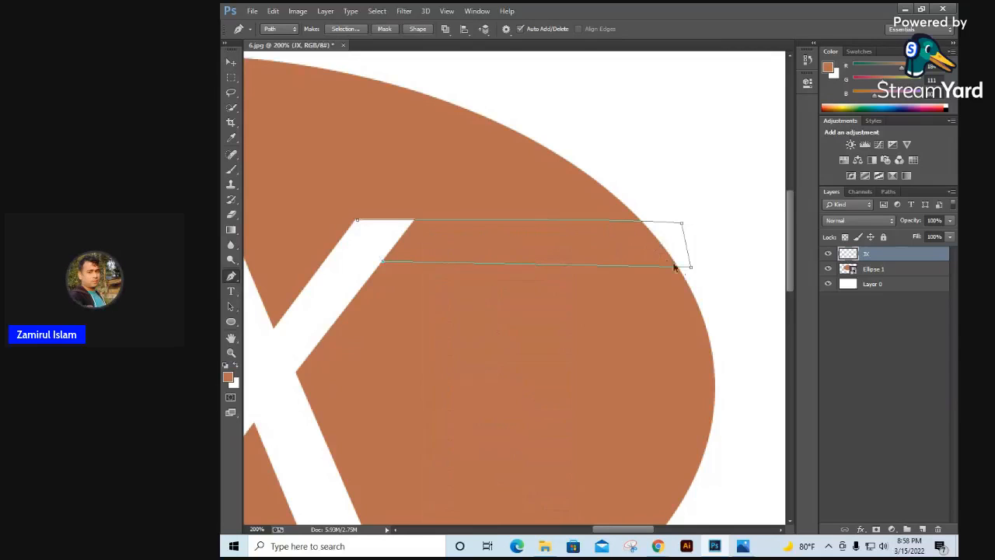
{"action": "key", "text": "ctrl+alt+z"}
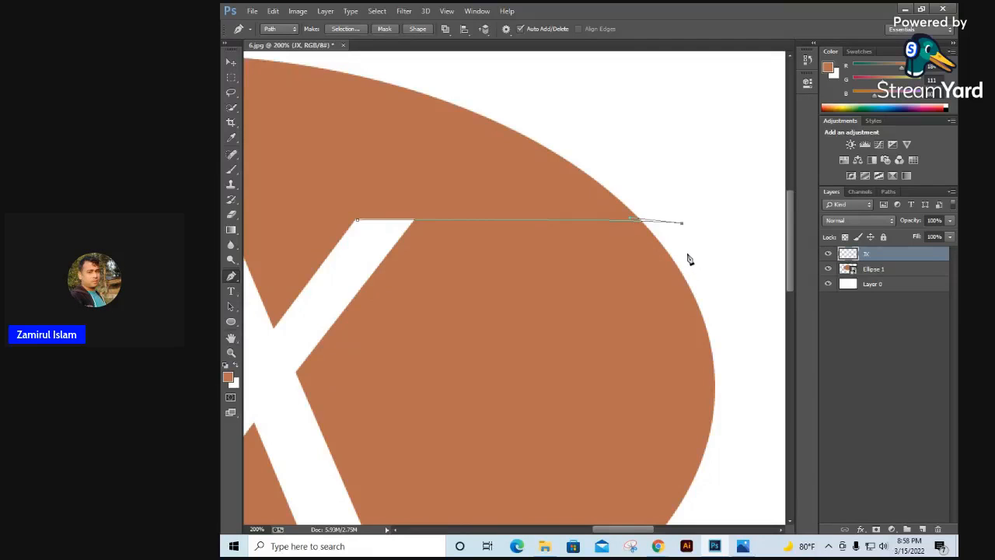
Step: Complete the path as a closed thin bar running from outside the ellipse back to the X's upper-right arm
{"action": "left_click", "coordinate": [689, 256]}
{"action": "left_click", "coordinate": [387, 252]}
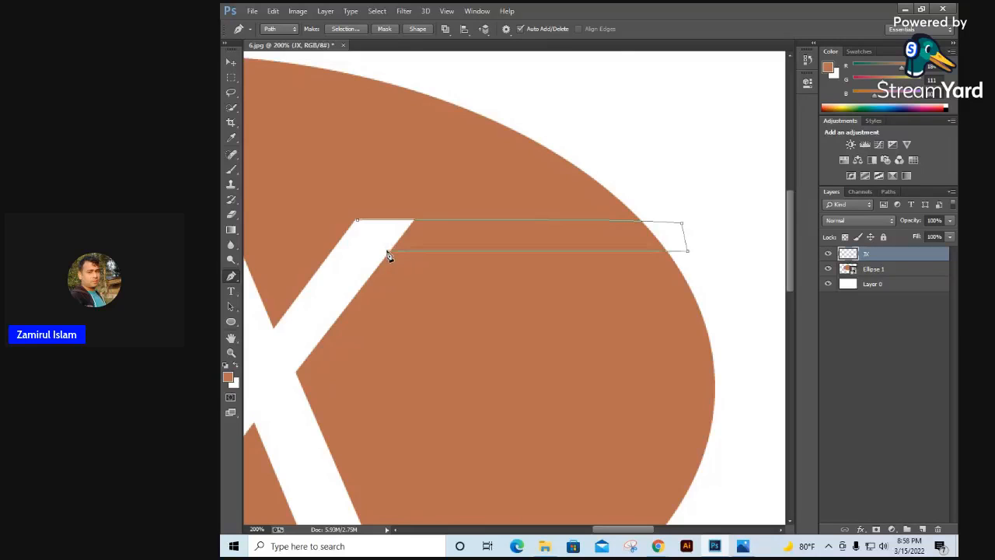
{"action": "left_click", "coordinate": [357, 221]}
Step: Convert the bar path into a new anti-aliased selection, fill it with the white background color and clear the selection
{"action": "right_click", "coordinate": [432, 239]}
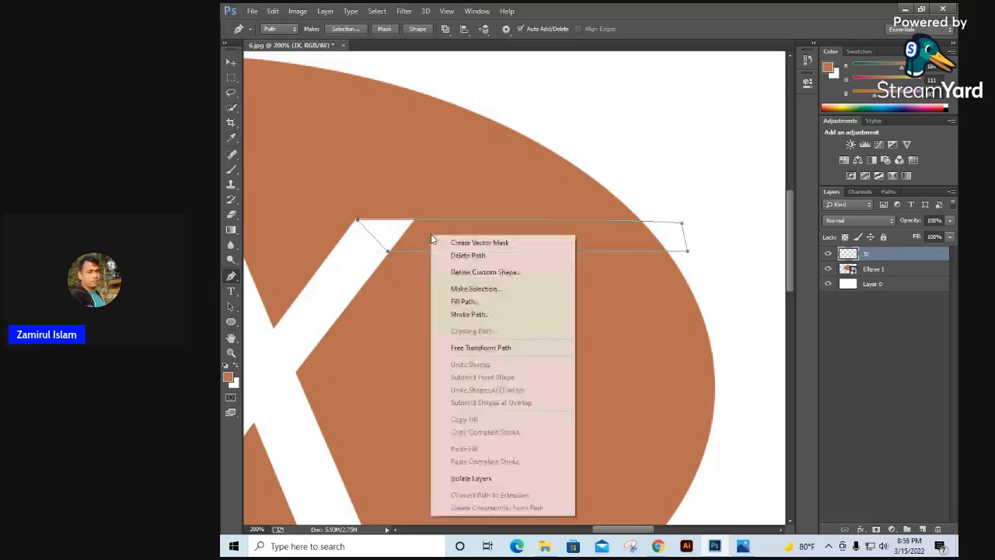
{"action": "left_click", "coordinate": [461, 289]}
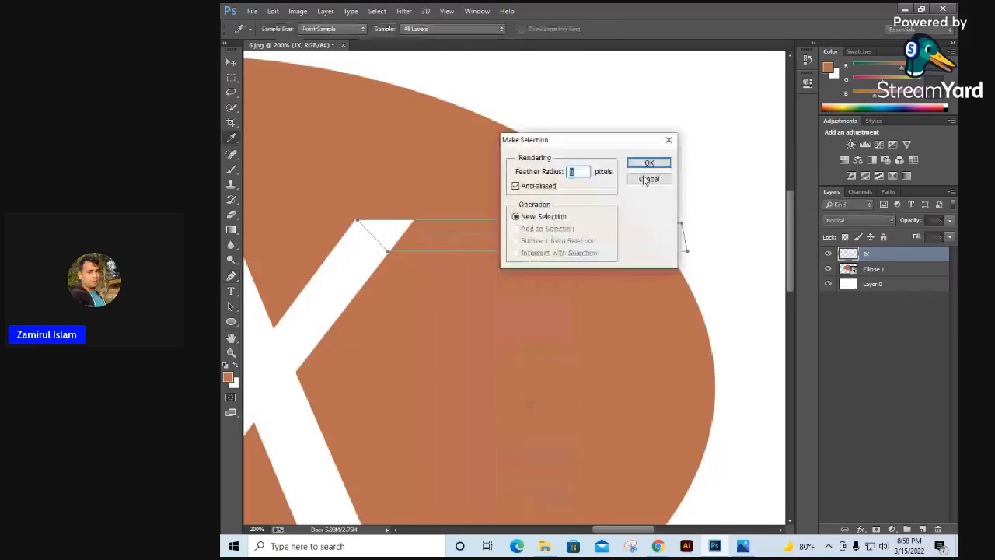
{"action": "left_click", "coordinate": [649, 162]}
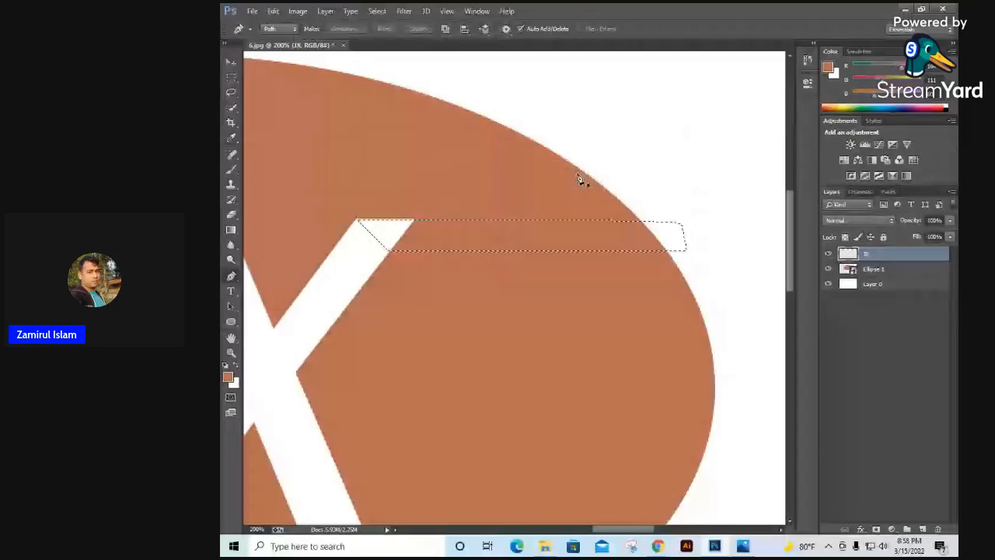
{"action": "key", "text": "ctrl+BackSpace"}
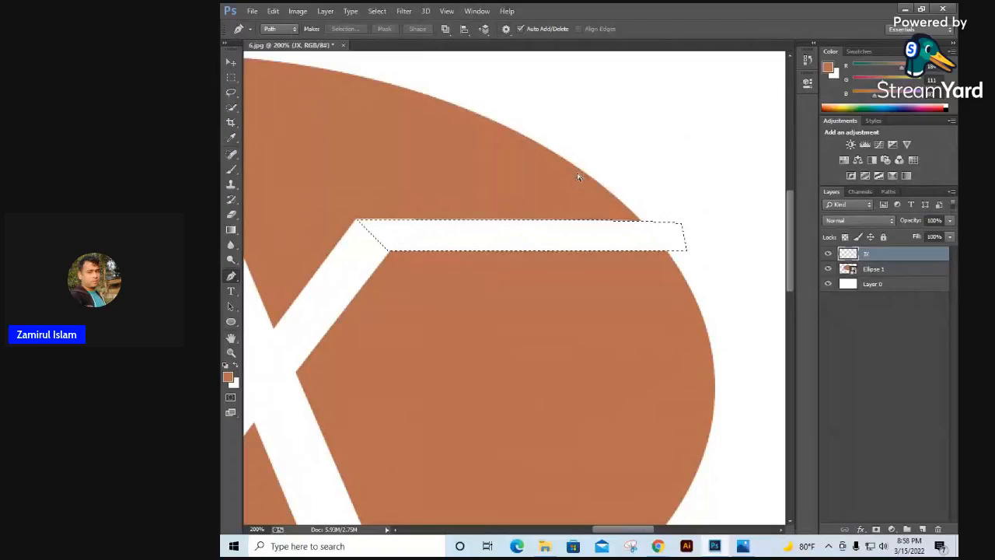
{"action": "key", "text": "ctrl+d"}
{"action": "key", "text": "ctrl+minus"}
{"action": "key", "text": "ctrl+minus"}
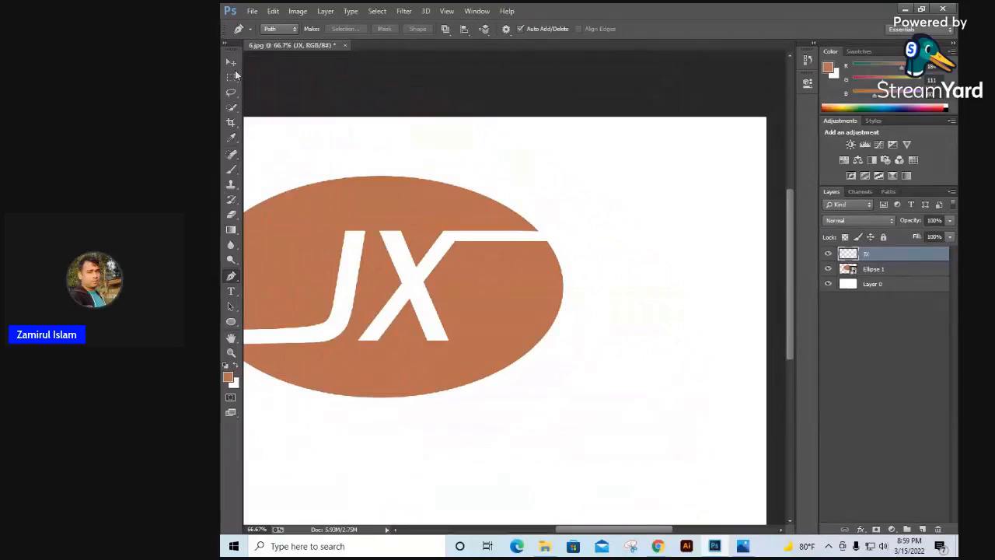
Step: Move the JX lettering slightly to the left within the ellipse
{"action": "key", "text": "v"}
{"action": "left_click_drag", "start_coordinate": [441, 259], "coordinate": [399, 293]}
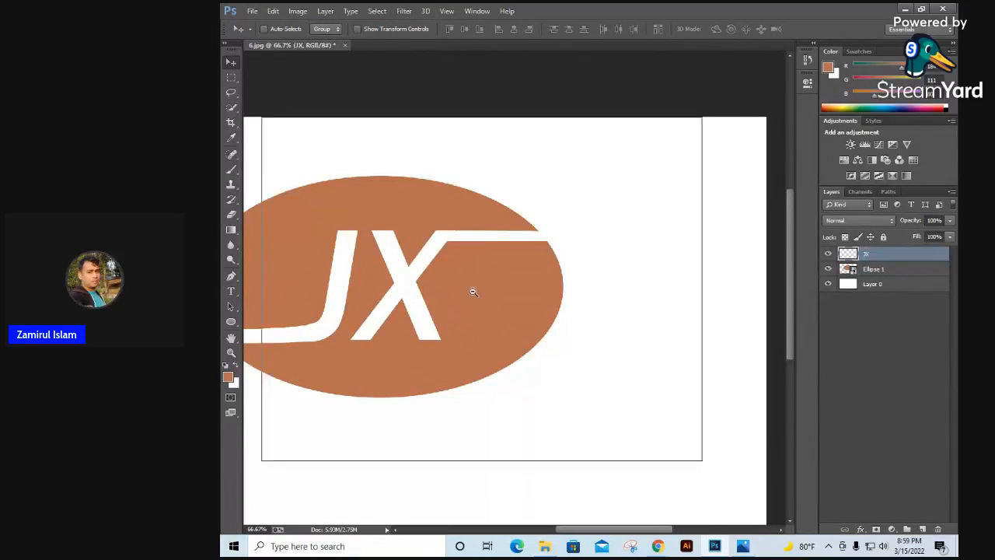
{"action": "key", "text": "ctrl+minus"}
{"action": "mouse_move", "coordinate": [474, 294]}
{"action": "left_mouse_down"}
{"action": "mouse_move", "coordinate": [429, 297]}
{"action": "mouse_move", "coordinate": [480, 293]}
{"action": "left_mouse_up"}
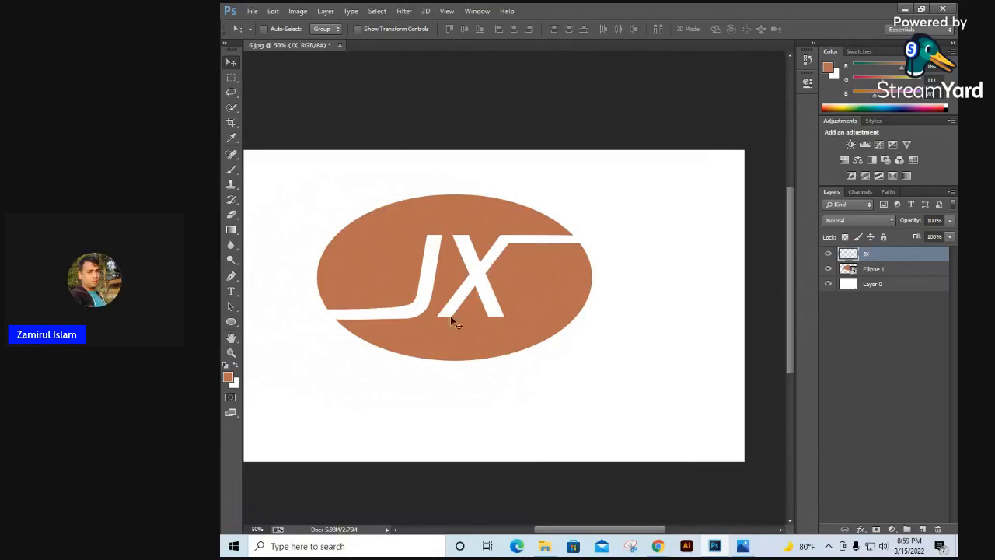
Step: Compare the JX lettering and its extended strokes with the reference logo image in Photos, returning to Photoshop
{"action": "left_click", "coordinate": [451, 284]}
{"action": "left_click", "coordinate": [452, 285]}
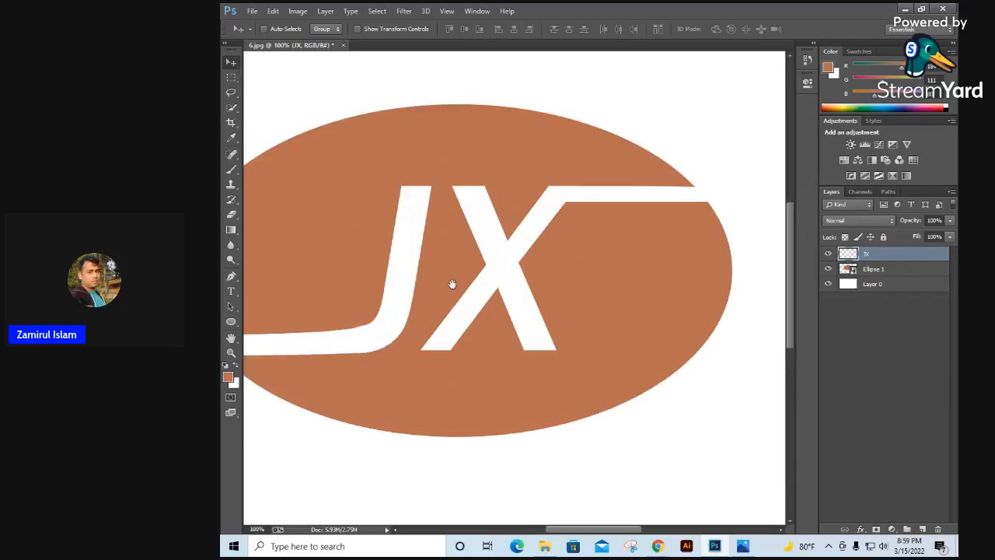
{"action": "left_click_drag", "start_coordinate": [435, 284], "coordinate": [520, 262]}
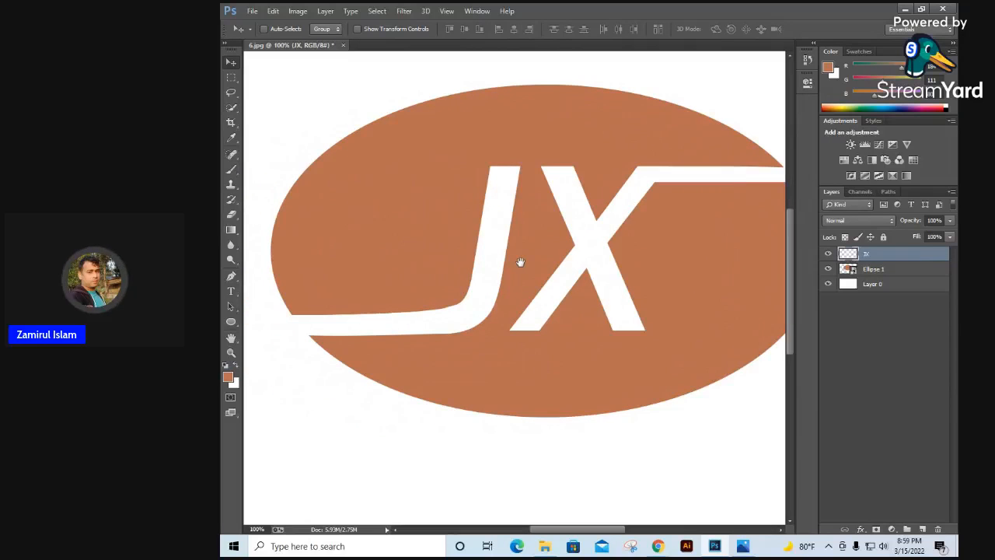
{"action": "key", "text": "alt"}
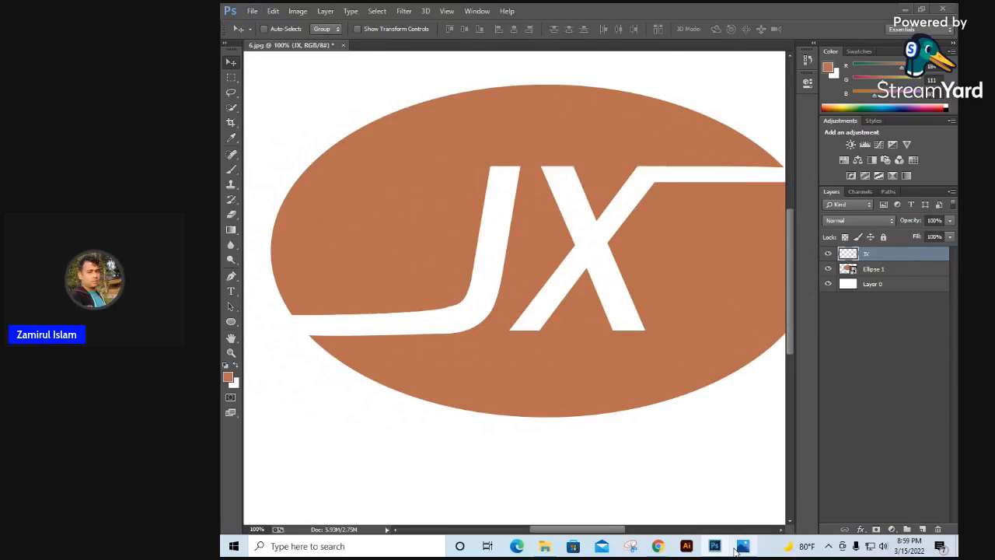
{"action": "left_click", "coordinate": [740, 547]}
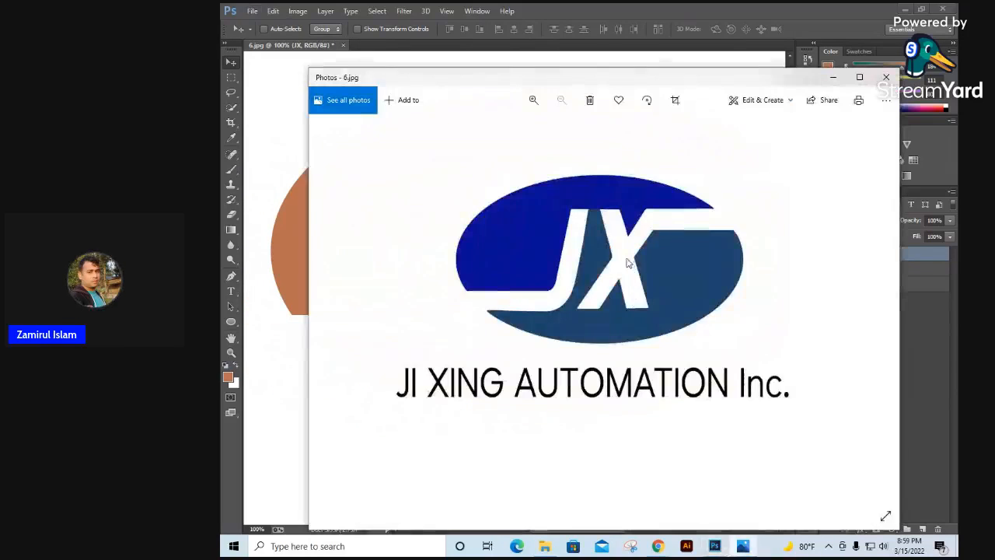
{"action": "left_click", "coordinate": [831, 77]}
{"action": "key", "text": "ctrl+minus"}
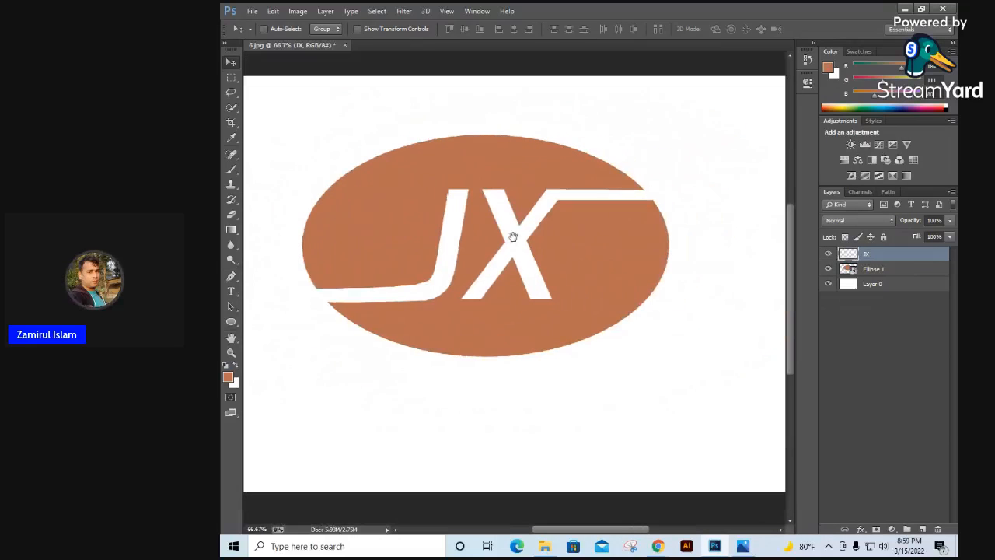
Step: Load the JX layer's outline as a selection and expand it by 5 pixels
{"action": "left_click", "coordinate": [853, 257], "text": "ctrl"}
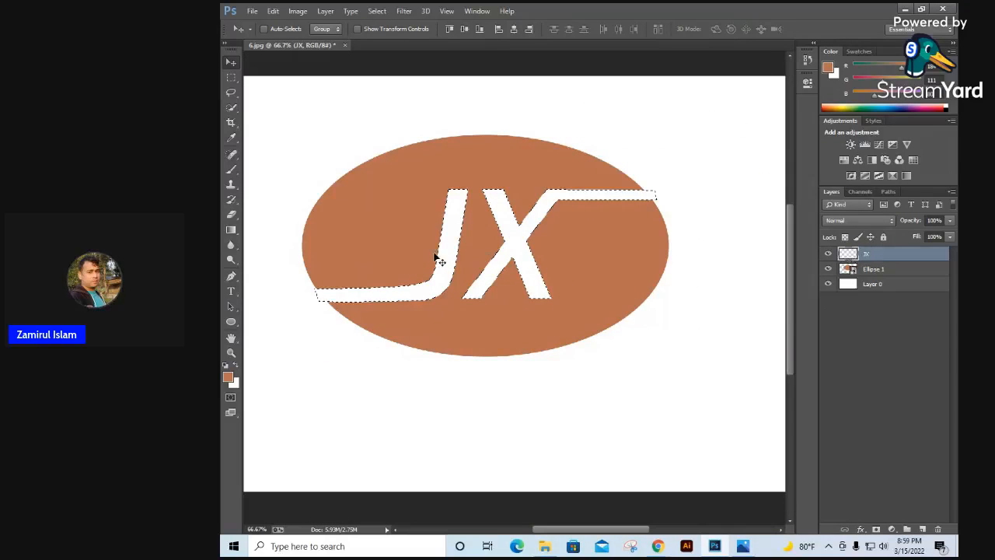
{"action": "left_click", "coordinate": [376, 11]}
{"action": "mouse_move", "coordinate": [386, 150]}
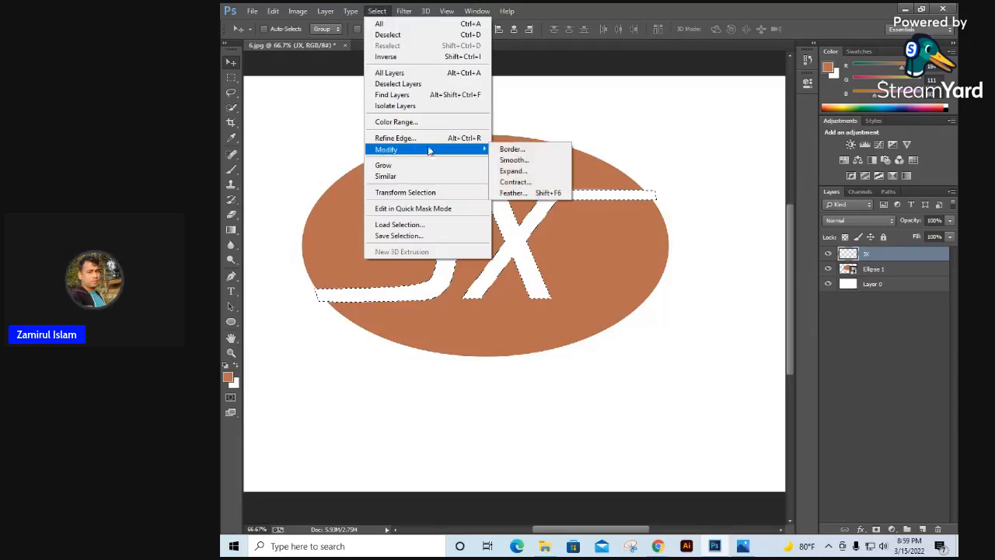
{"action": "left_click", "coordinate": [518, 176]}
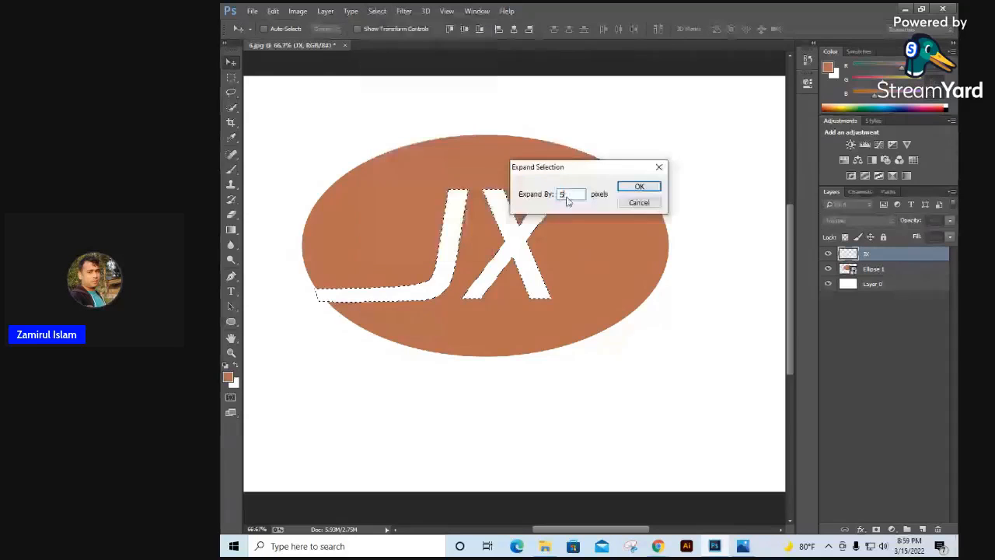
{"action": "type", "text": "5"}
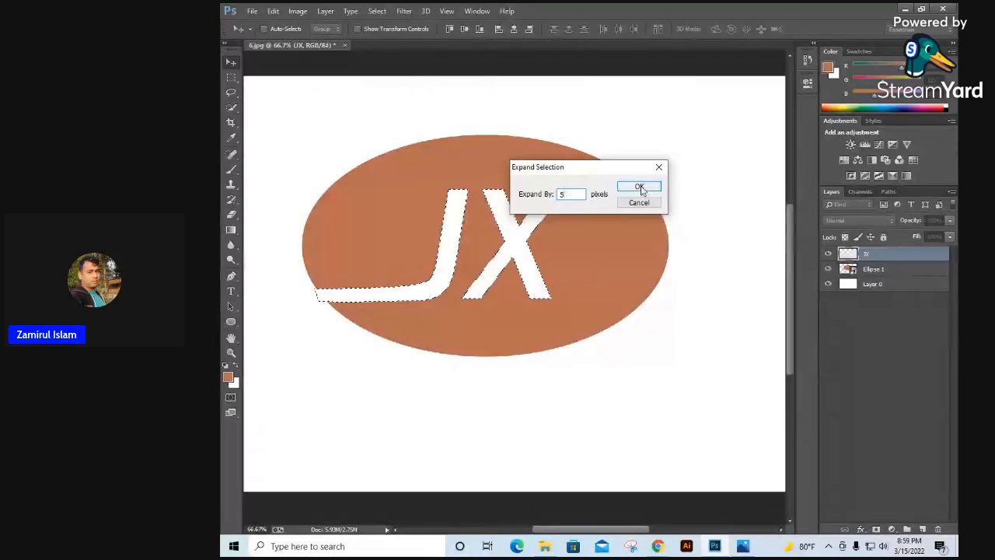
{"action": "left_click", "coordinate": [639, 186]}
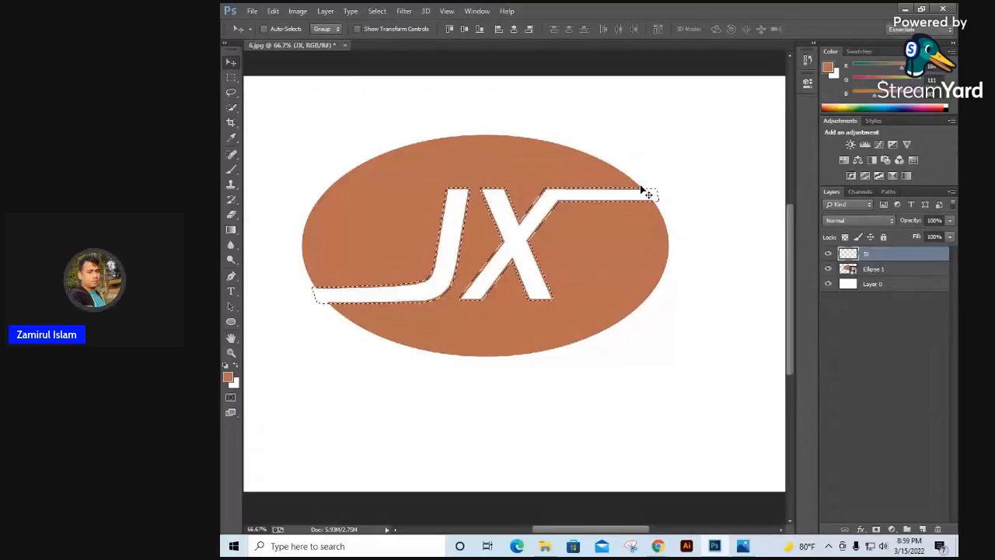
Step: Fill the expanded JX selection with the white background color to thicken the lettering, and clear the selection
{"action": "key", "text": "alt+BackSpace"}
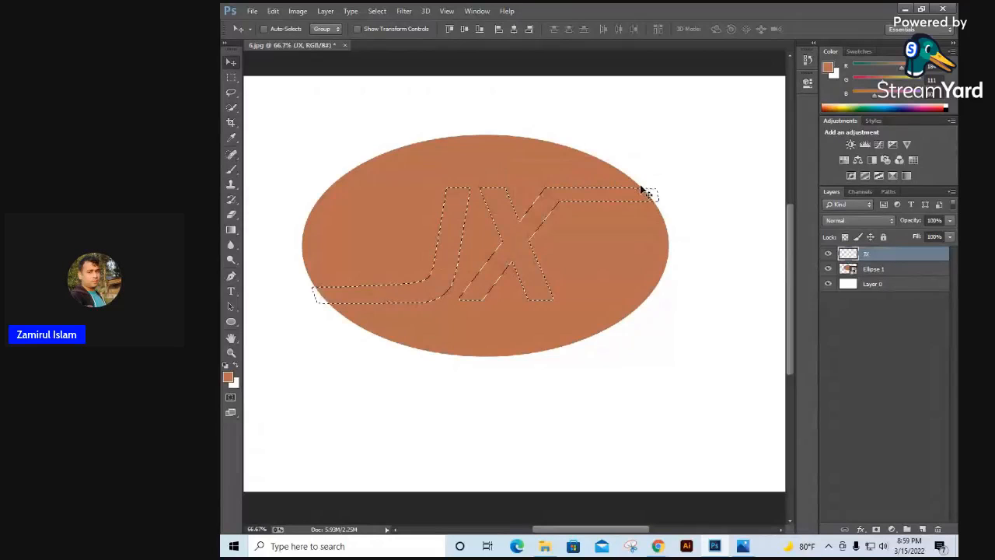
{"action": "key", "text": "ctrl+BackSpace"}
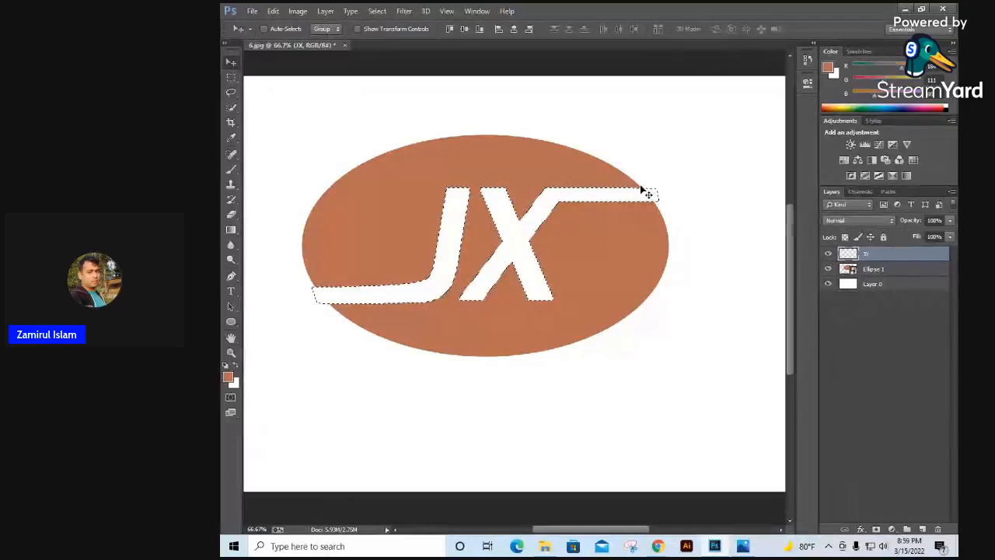
{"action": "key", "text": "ctrl+d"}
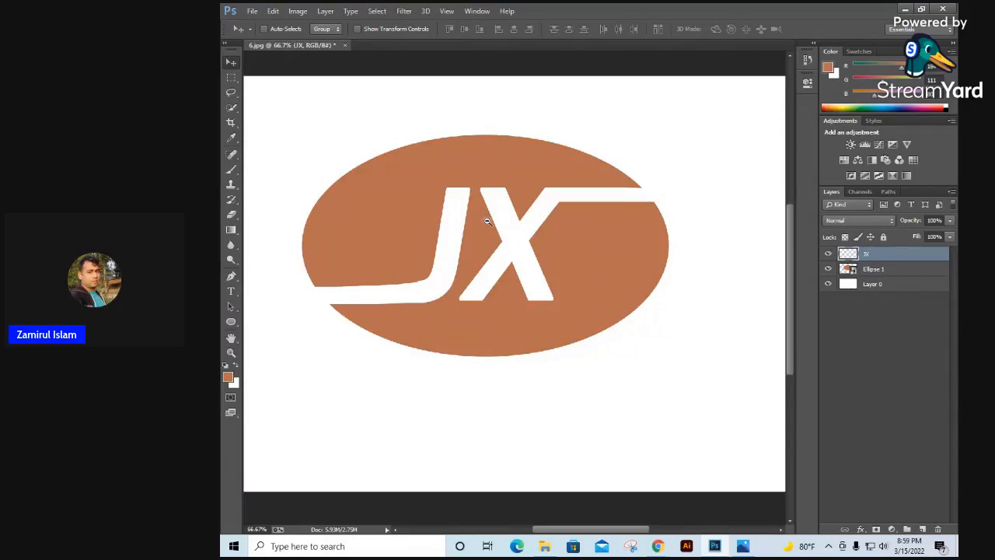
Step: Check the thickened JX lettering against the reference logo image
{"action": "key", "text": "ctrl+minus"}
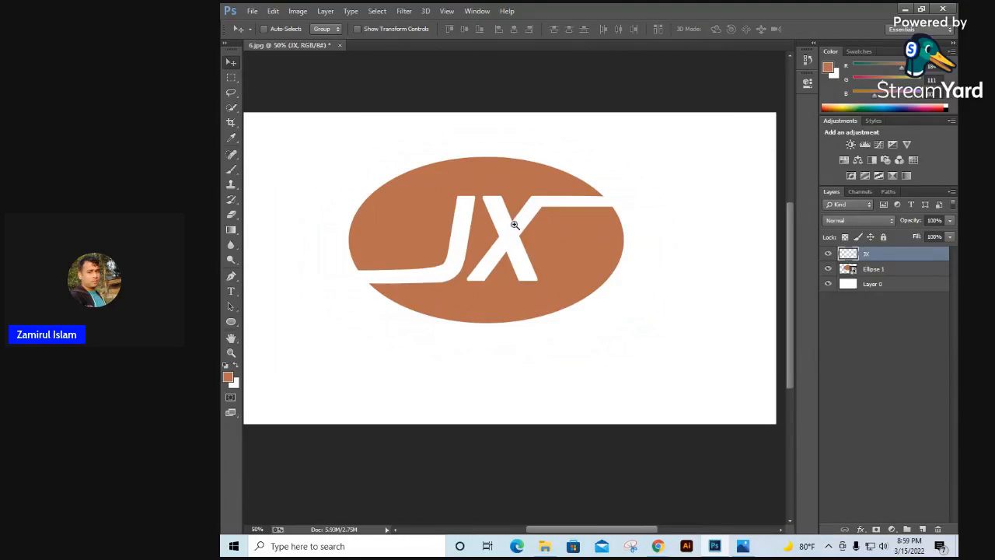
{"action": "left_click", "coordinate": [515, 224]}
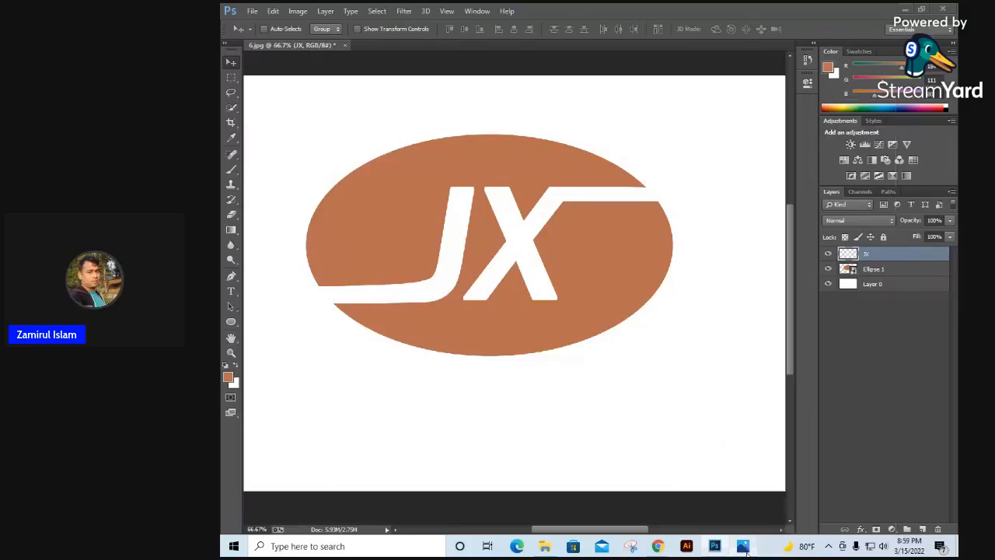
{"action": "left_click", "coordinate": [744, 546]}
{"action": "left_click", "coordinate": [744, 545]}
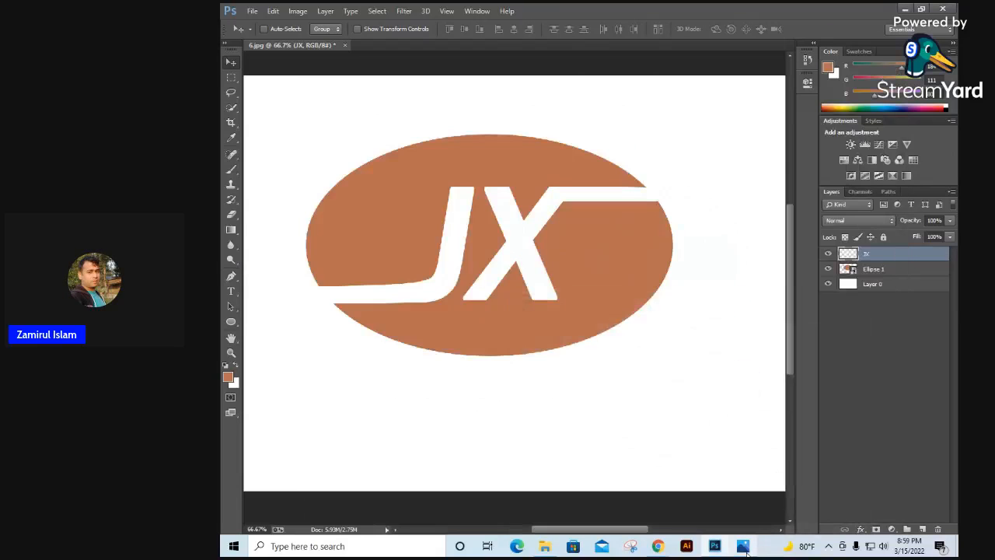
{"action": "left_click", "coordinate": [520, 257], "text": "alt"}
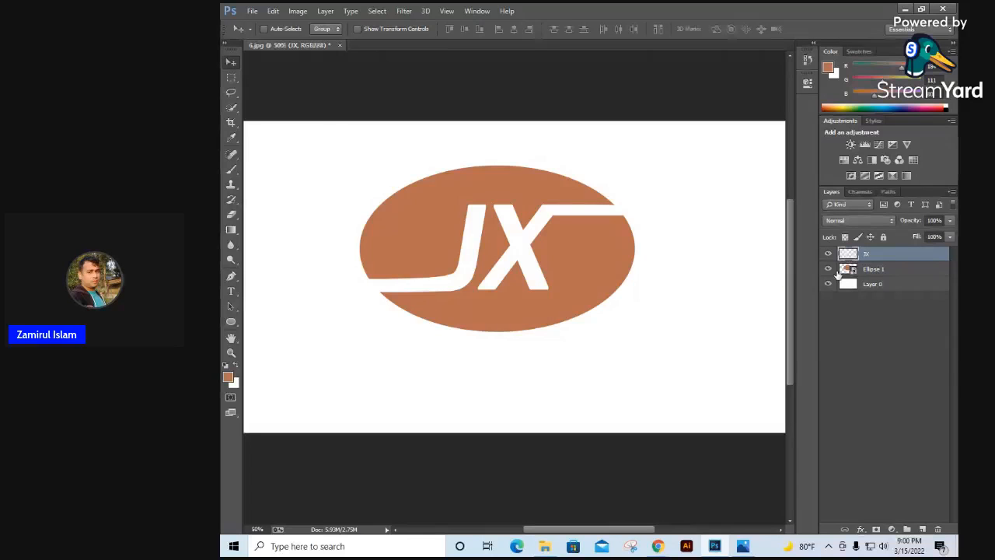
{"action": "scroll", "coordinate": [485, 231], "scroll_direction": "up", "scroll_amount": 2}
Step: Open the reference logo file 1.jpg from the New folder and view its oval up close
{"action": "left_click", "coordinate": [254, 11]}
{"action": "left_click", "coordinate": [265, 36]}
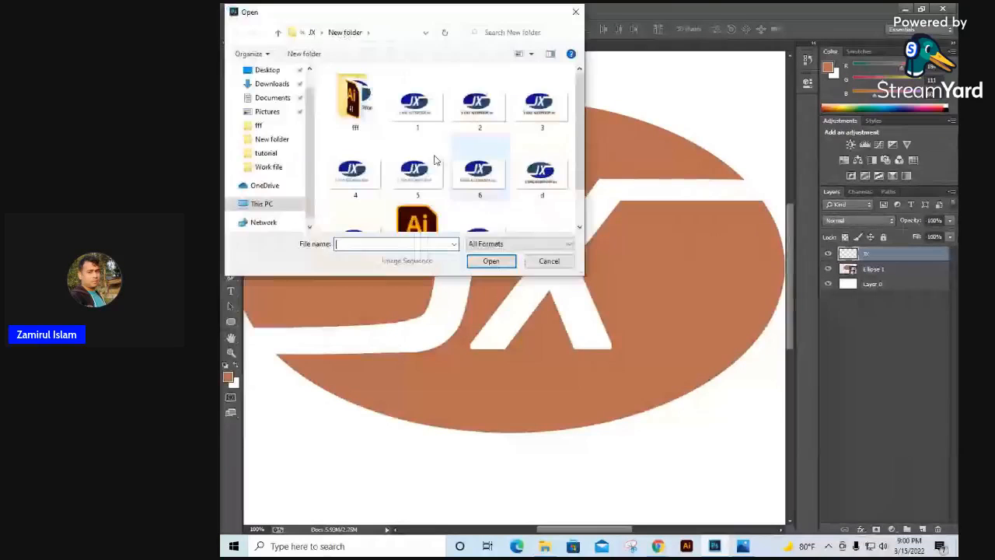
{"action": "double_click", "coordinate": [416, 100]}
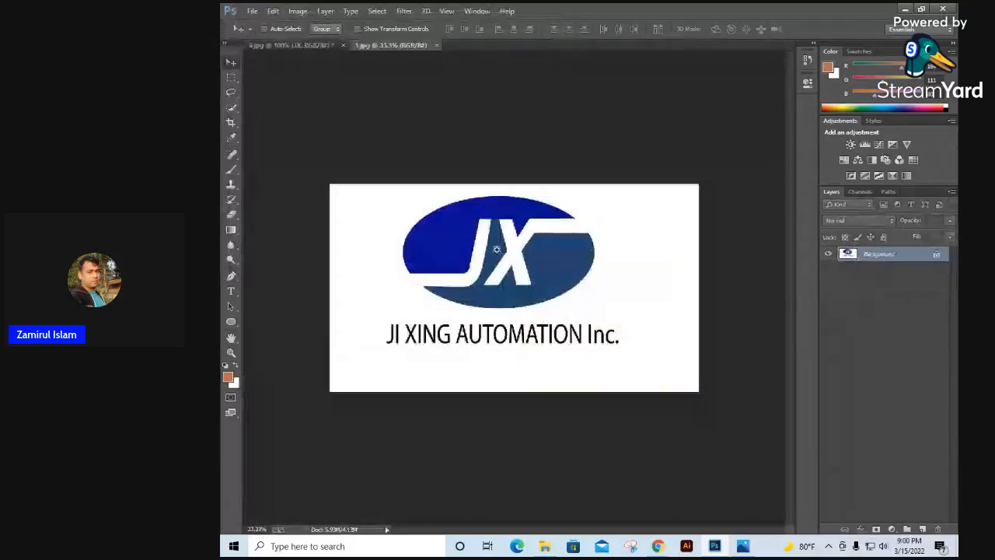
{"action": "scroll", "coordinate": [497, 249], "scroll_direction": "up", "scroll_amount": 2}
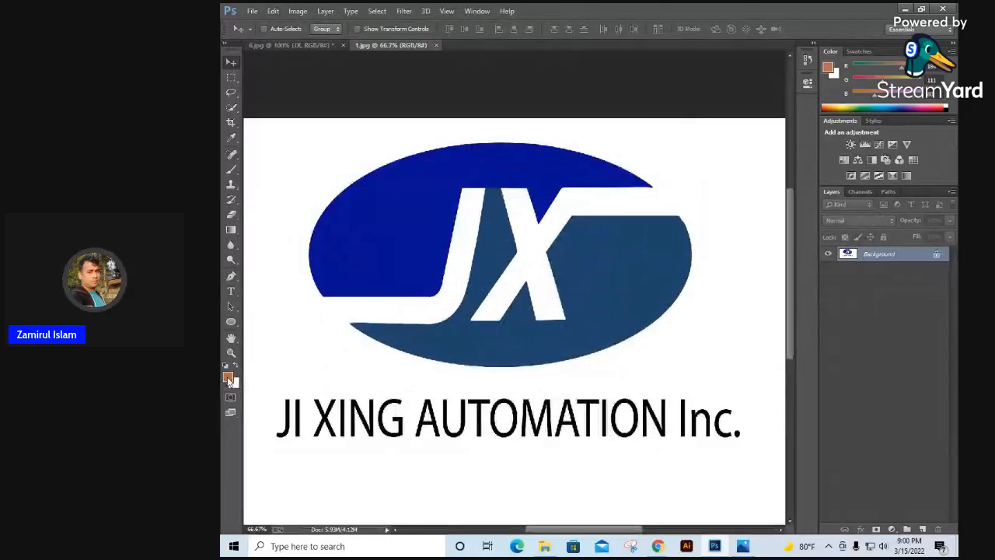
Step: Sample the reference oval's dark blue (041194) as foreground color and its lower steel blue (1e456e) as background color
{"action": "left_click", "coordinate": [230, 380]}
{"action": "left_click", "coordinate": [382, 249]}
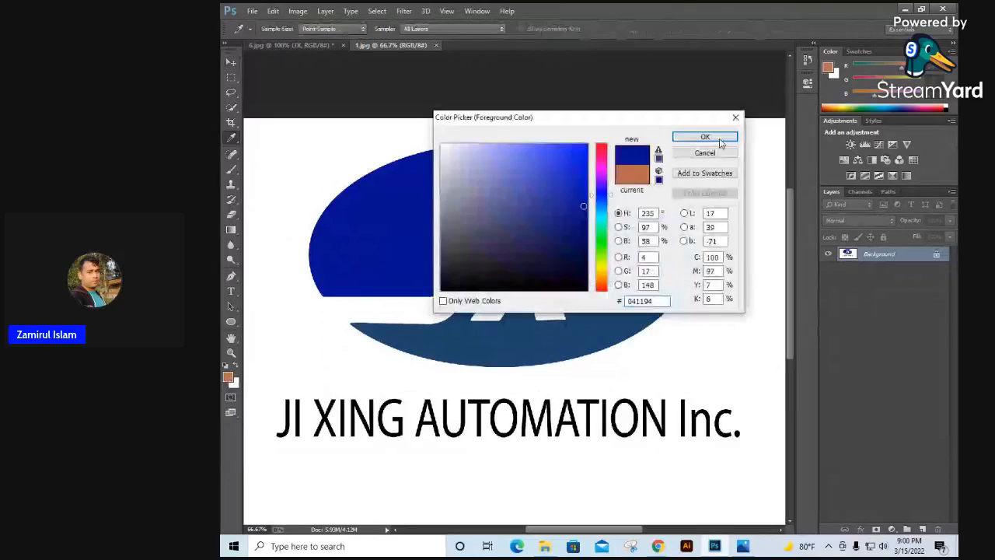
{"action": "left_click", "coordinate": [720, 140]}
{"action": "key", "text": "v"}
{"action": "left_click", "coordinate": [233, 383]}
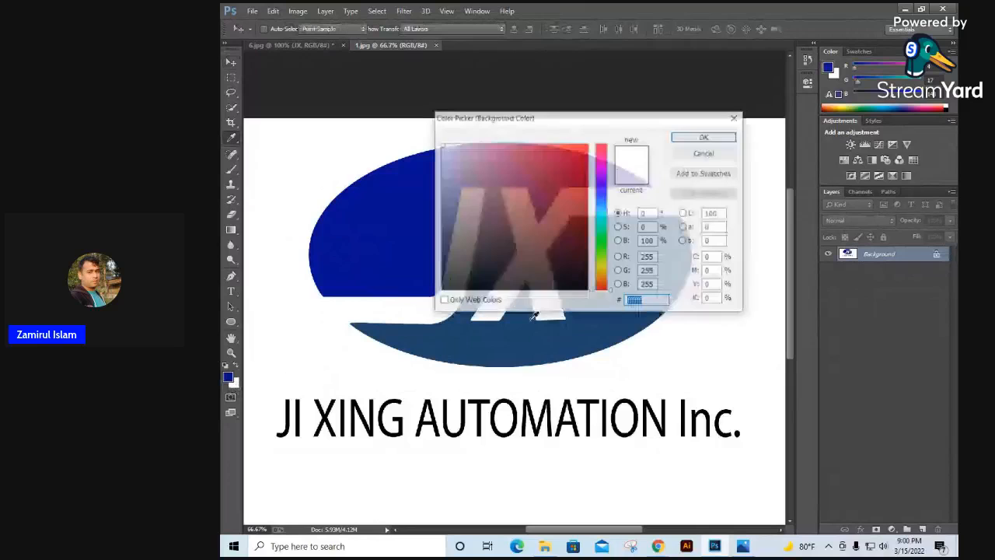
{"action": "left_click", "coordinate": [589, 330]}
{"action": "left_click", "coordinate": [704, 138]}
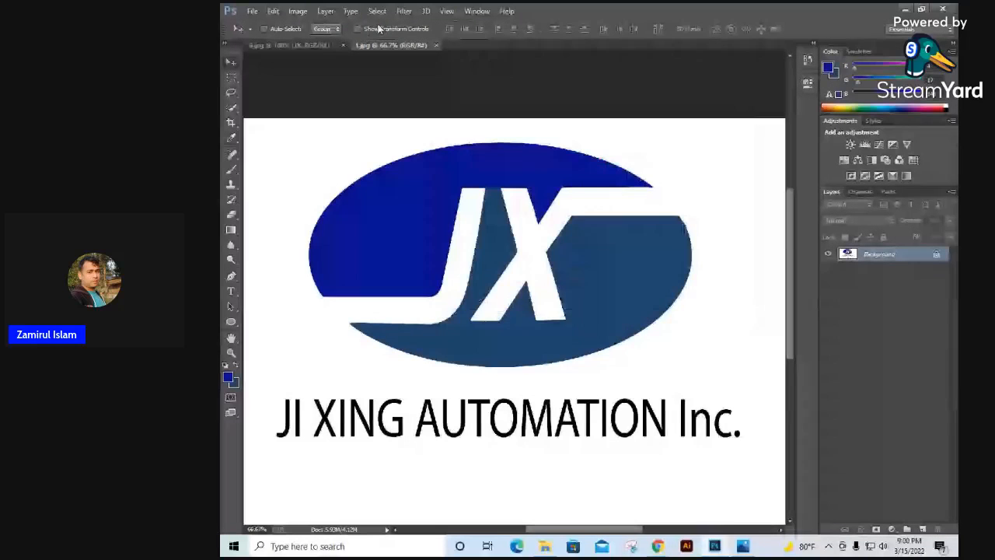
Step: Load the Ellipse 1 layer's outline as a selection in 6.jpg and check the color split in 1.jpg
{"action": "left_click", "coordinate": [309, 45]}
{"action": "key", "text": "ctrl+plus"}
{"action": "left_click_drag", "start_coordinate": [446, 282], "coordinate": [548, 329]}
{"action": "key", "text": "ctrl+minus"}
{"action": "left_click", "coordinate": [874, 268]}
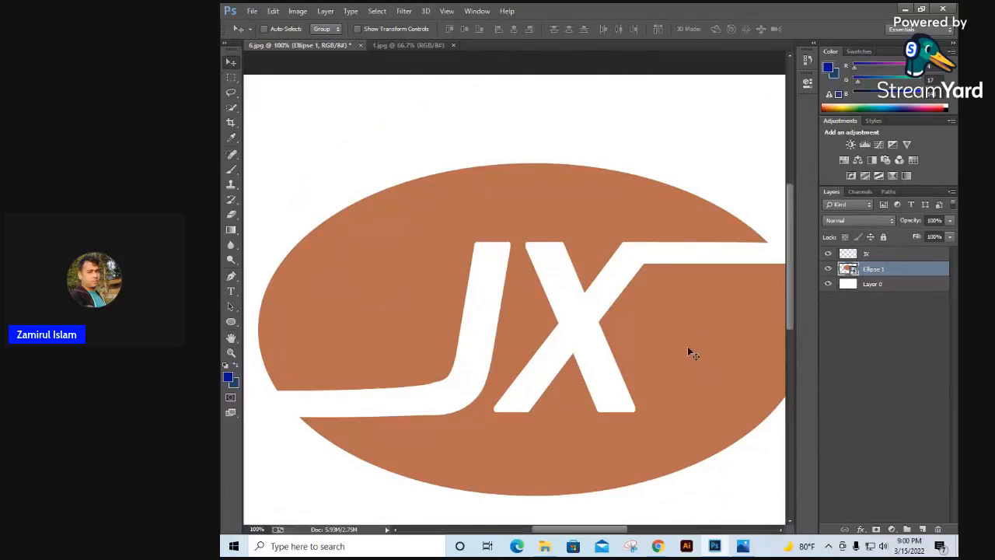
{"action": "left_click", "coordinate": [847, 271], "text": "ctrl"}
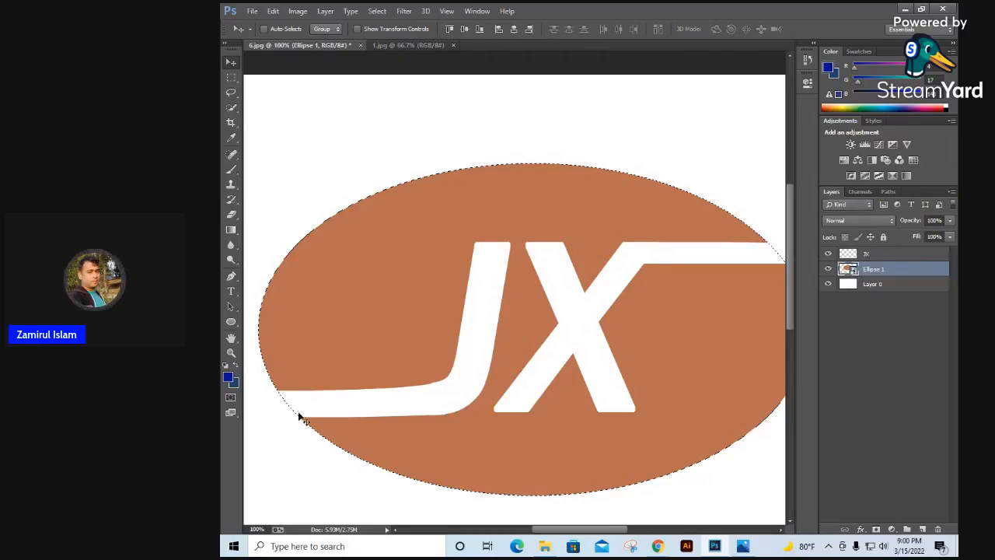
{"action": "left_click", "coordinate": [416, 45]}
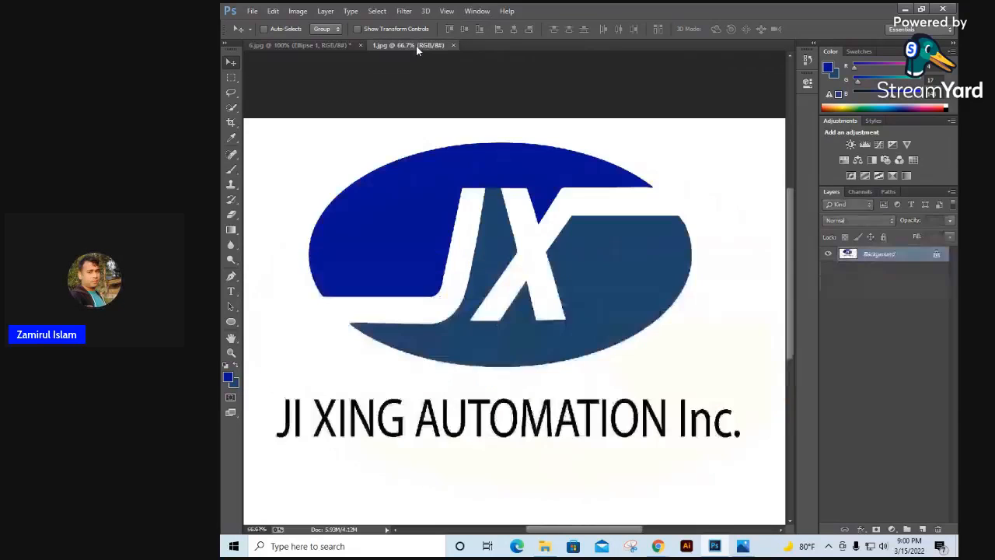
{"action": "left_click", "coordinate": [286, 46]}
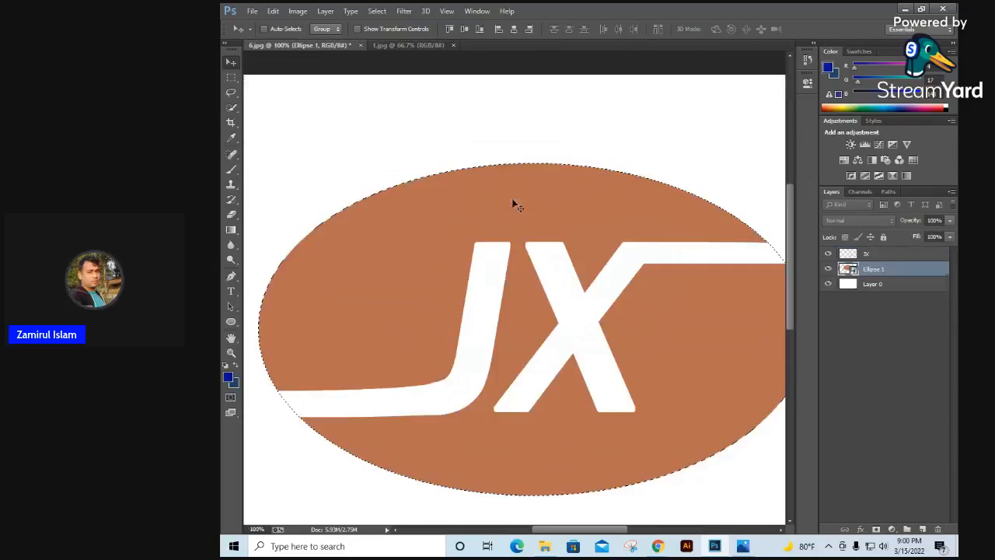
Step: Rasterize the Ellipse 1 layer for the Brush tool and paint a soft dark blue trial stroke along the ellipse's top
{"action": "left_click", "coordinate": [231, 170]}
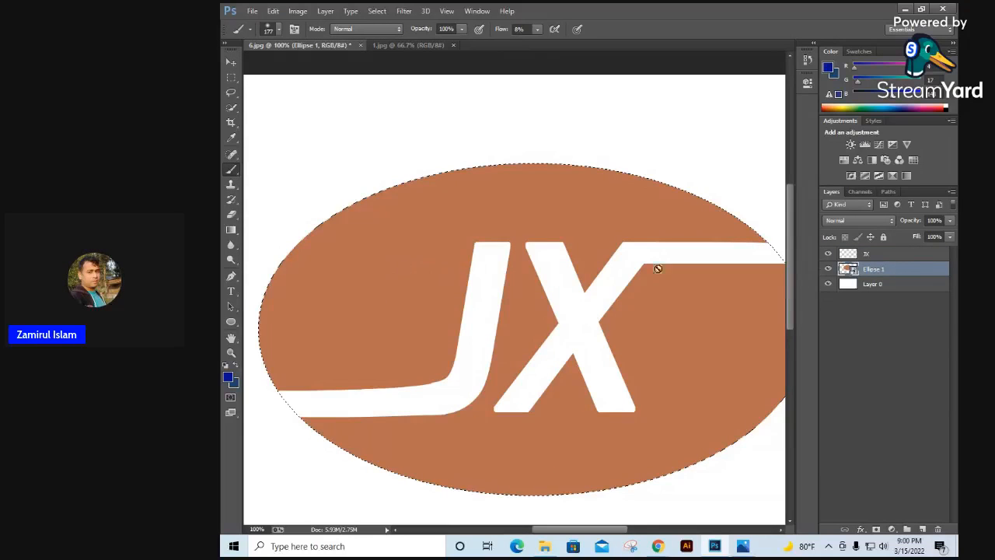
{"action": "left_click", "coordinate": [388, 268]}
{"action": "key", "text": "Escape"}
{"action": "right_click", "coordinate": [368, 269]}
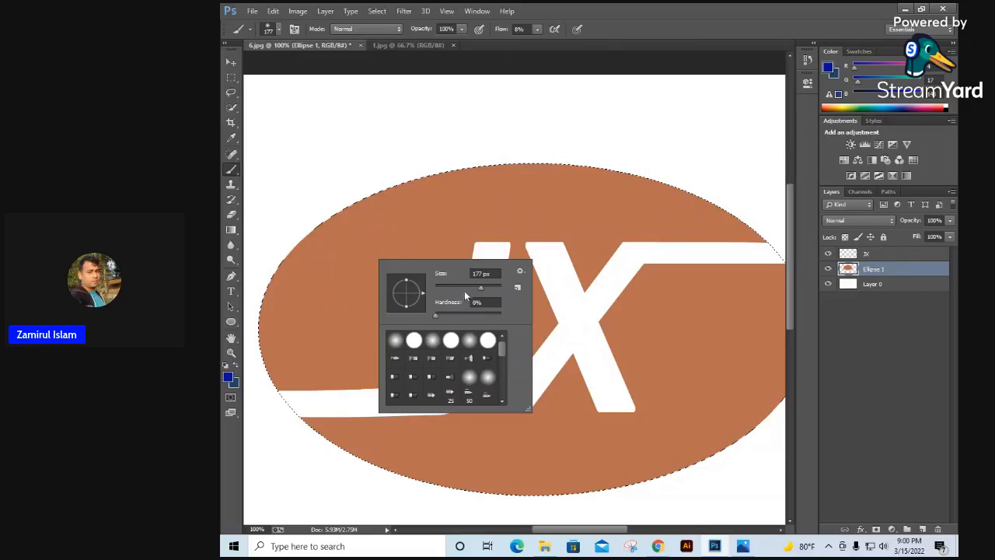
{"action": "mouse_move", "coordinate": [524, 205]}
{"action": "left_mouse_down"}
{"action": "mouse_move", "coordinate": [490, 202]}
{"action": "mouse_move", "coordinate": [374, 238]}
{"action": "left_mouse_up"}
Step: Set the brush's hardness to 100% and its flow to 100%
{"action": "right_click", "coordinate": [425, 235]}
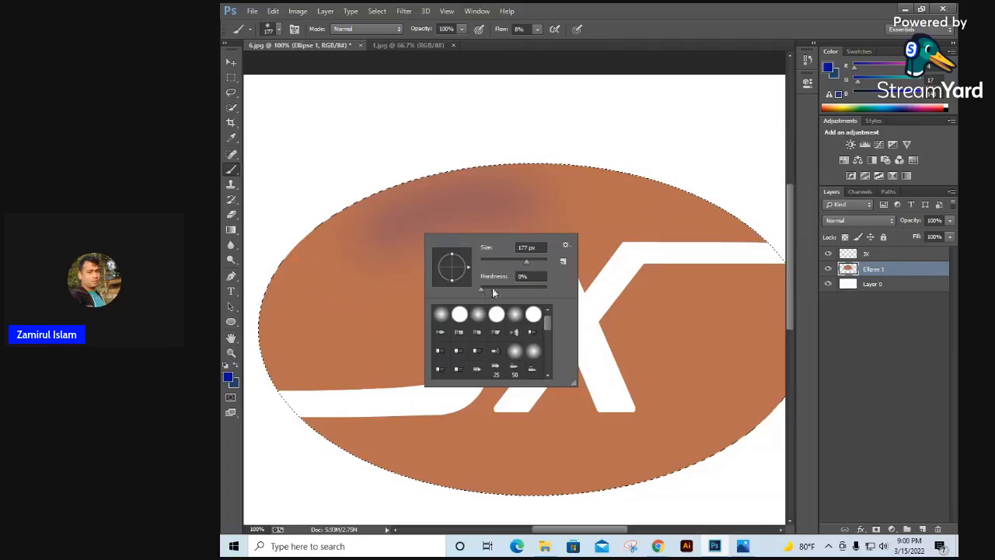
{"action": "left_click_drag", "start_coordinate": [482, 290], "coordinate": [548, 289]}
{"action": "left_click", "coordinate": [536, 30]}
{"action": "left_click_drag", "start_coordinate": [535, 45], "coordinate": [595, 45]}
Step: Paint the ellipse's upper-left area above the J's stroke dark blue with the 177 px brush, undoing the overshoot below the X's bar
{"action": "mouse_move", "coordinate": [500, 191]}
{"action": "left_mouse_down"}
{"action": "mouse_move", "coordinate": [344, 284]}
{"action": "mouse_move", "coordinate": [355, 264]}
{"action": "mouse_move", "coordinate": [532, 161]}
{"action": "mouse_move", "coordinate": [615, 178]}
{"action": "left_mouse_up"}
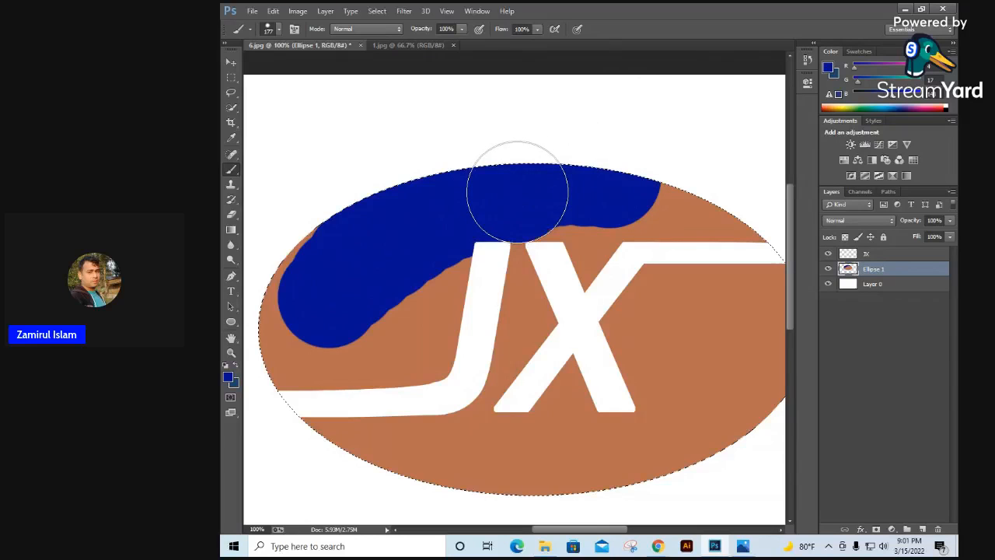
{"action": "mouse_move", "coordinate": [517, 191]}
{"action": "left_mouse_down"}
{"action": "mouse_move", "coordinate": [533, 178]}
{"action": "mouse_move", "coordinate": [582, 196]}
{"action": "mouse_move", "coordinate": [589, 243]}
{"action": "mouse_move", "coordinate": [679, 213]}
{"action": "left_mouse_up"}
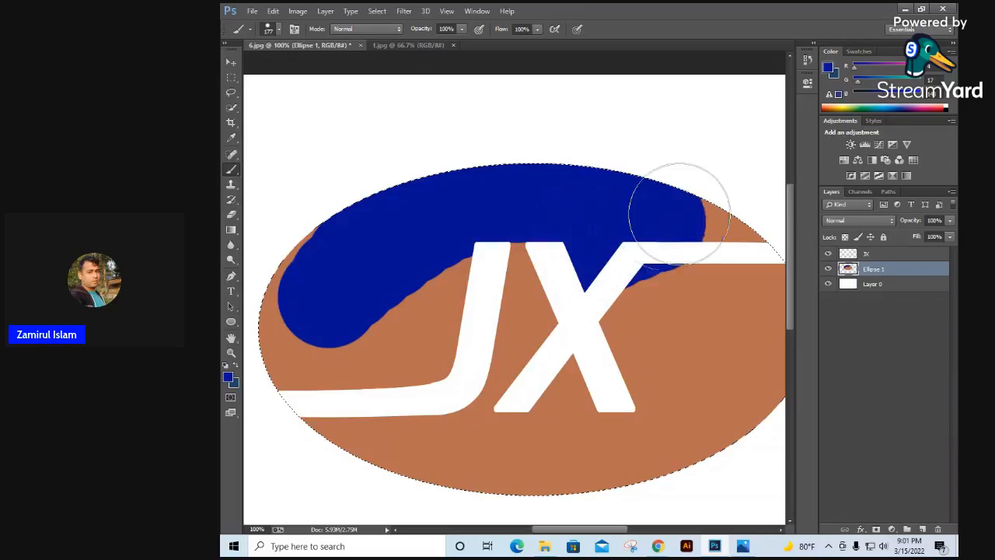
{"action": "key", "text": "ctrl+z"}
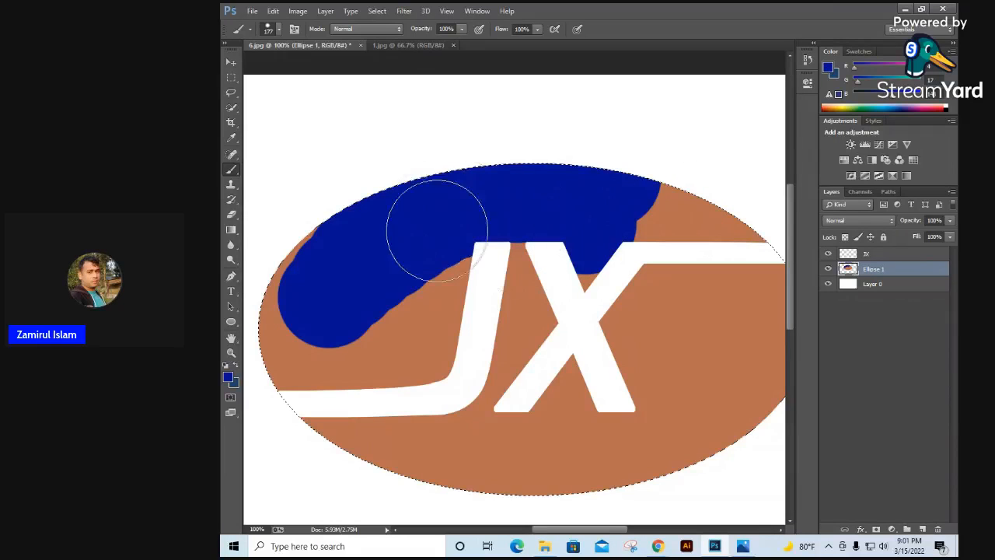
{"action": "mouse_move", "coordinate": [437, 230]}
{"action": "left_mouse_down"}
{"action": "mouse_move", "coordinate": [425, 345]}
{"action": "mouse_move", "coordinate": [399, 359]}
{"action": "mouse_move", "coordinate": [318, 361]}
{"action": "mouse_move", "coordinate": [247, 299]}
{"action": "mouse_move", "coordinate": [323, 199]}
{"action": "mouse_move", "coordinate": [296, 317]}
{"action": "left_mouse_up"}
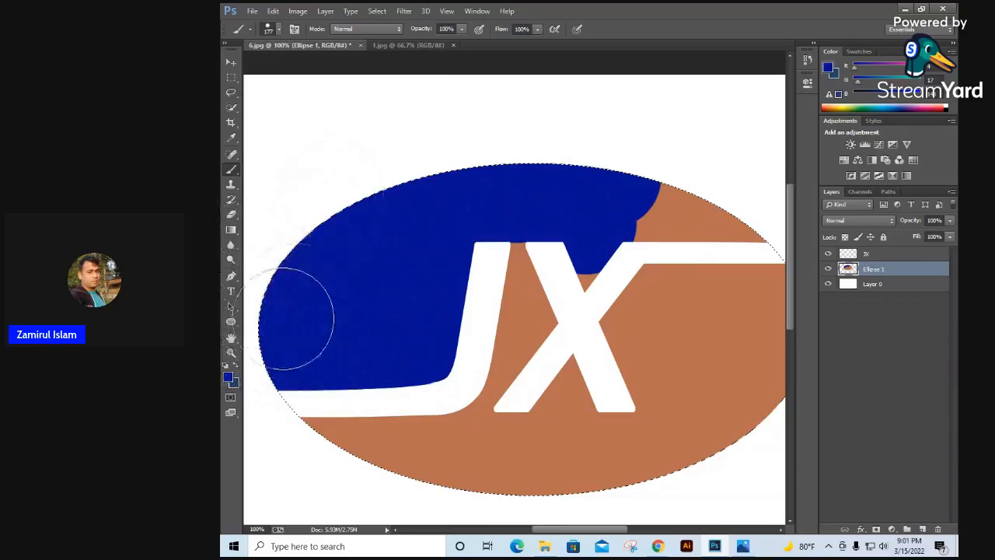
Step: With the brush reduced to 70 px, paint the X's upper notch and the ellipse's upper-right area above the bar dark blue
{"action": "scroll", "coordinate": [378, 267], "scroll_direction": "up", "scroll_amount": 2}
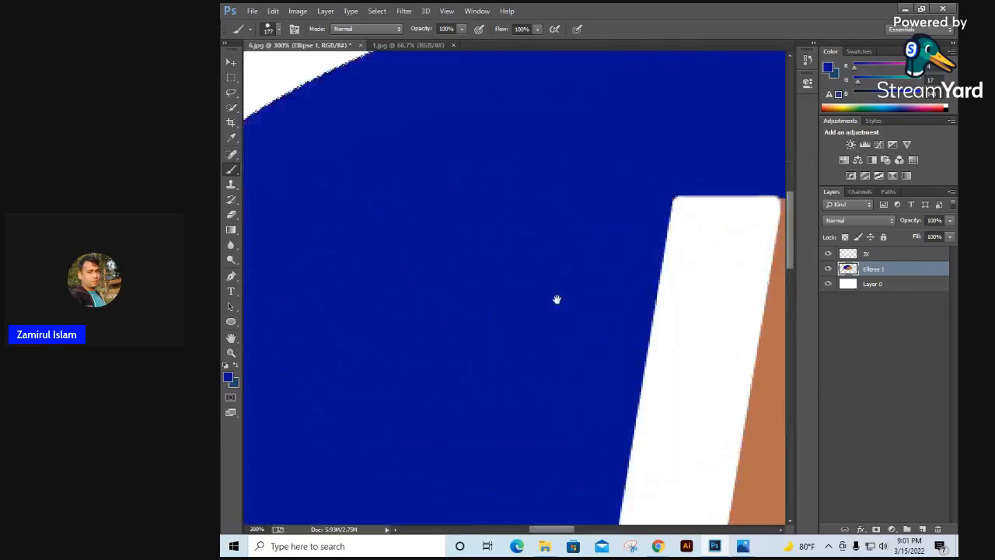
{"action": "mouse_move", "coordinate": [556, 300]}
{"action": "left_mouse_down"}
{"action": "mouse_move", "coordinate": [378, 301]}
{"action": "mouse_move", "coordinate": [405, 272]}
{"action": "left_mouse_up"}
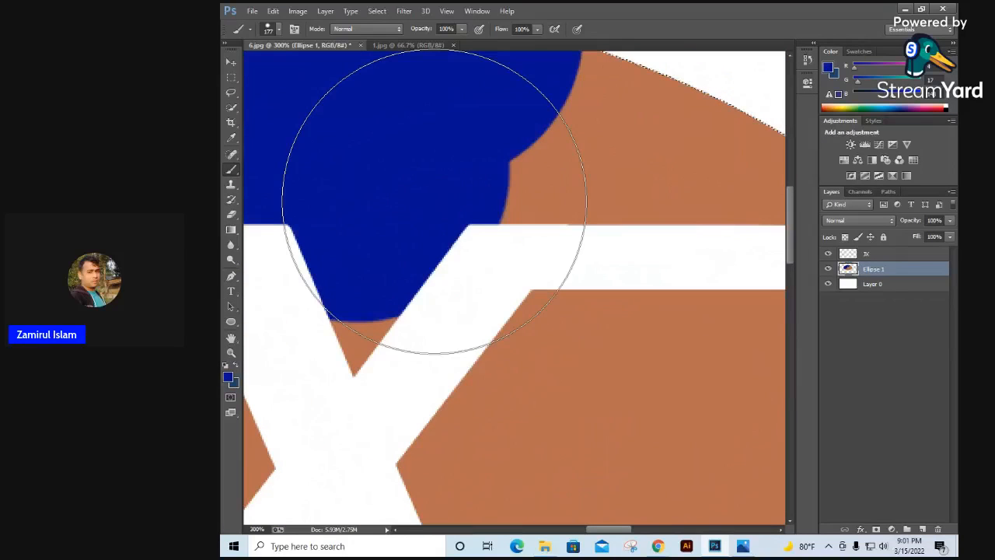
{"action": "key", "text": "bracketleft"}
{"action": "key", "text": "bracketleft"}
{"action": "key", "text": "bracketleft"}
{"action": "key", "text": "bracketleft"}
{"action": "key", "text": "bracketleft"}
{"action": "key", "text": "bracketleft"}
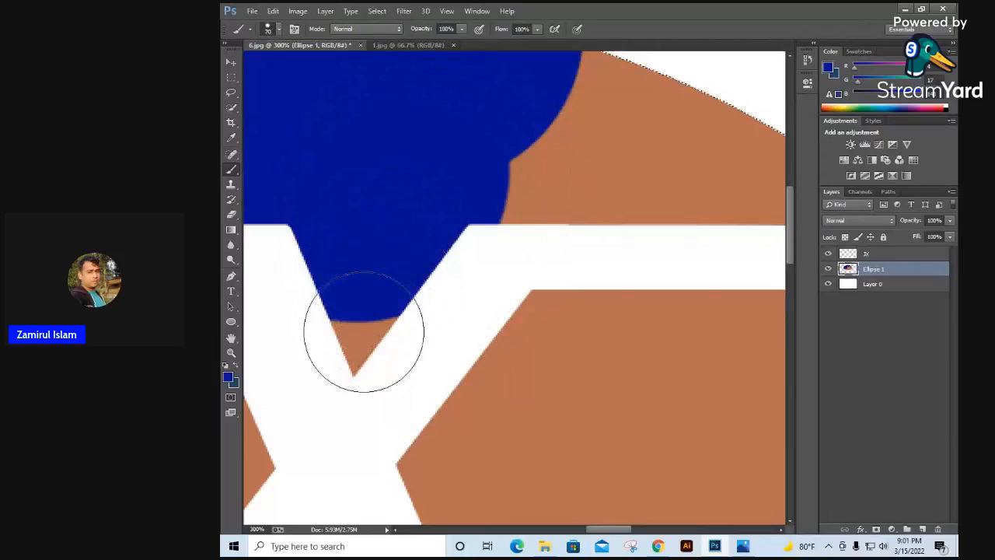
{"action": "mouse_move", "coordinate": [364, 332]}
{"action": "left_mouse_down"}
{"action": "mouse_move", "coordinate": [544, 139]}
{"action": "mouse_move", "coordinate": [503, 185]}
{"action": "mouse_move", "coordinate": [658, 206]}
{"action": "mouse_move", "coordinate": [712, 194]}
{"action": "mouse_move", "coordinate": [644, 199]}
{"action": "mouse_move", "coordinate": [718, 197]}
{"action": "mouse_move", "coordinate": [376, 53]}
{"action": "mouse_move", "coordinate": [432, 120]}
{"action": "mouse_move", "coordinate": [560, 187]}
{"action": "left_mouse_up"}
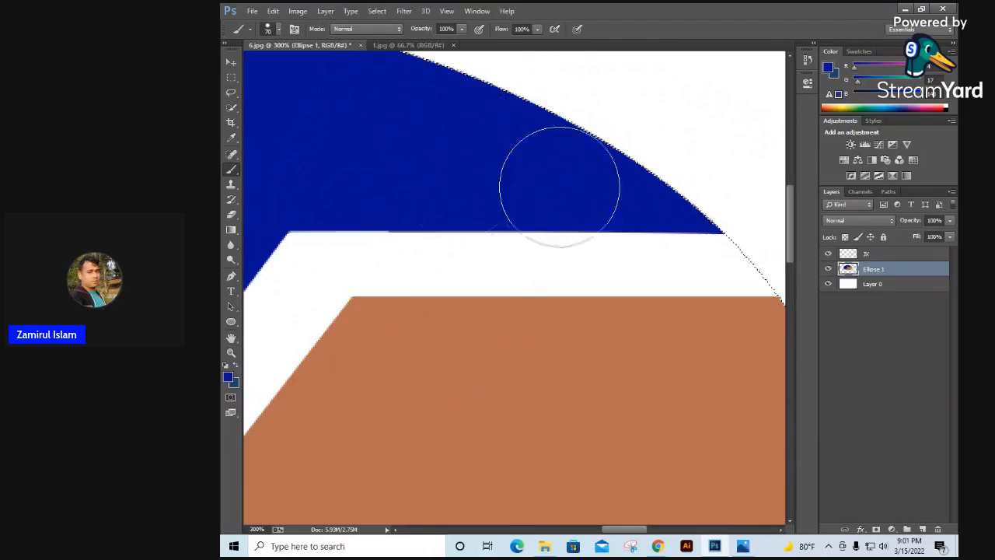
{"action": "left_click_drag", "start_coordinate": [407, 172], "coordinate": [634, 176]}
{"action": "left_click_drag", "start_coordinate": [377, 227], "coordinate": [653, 182]}
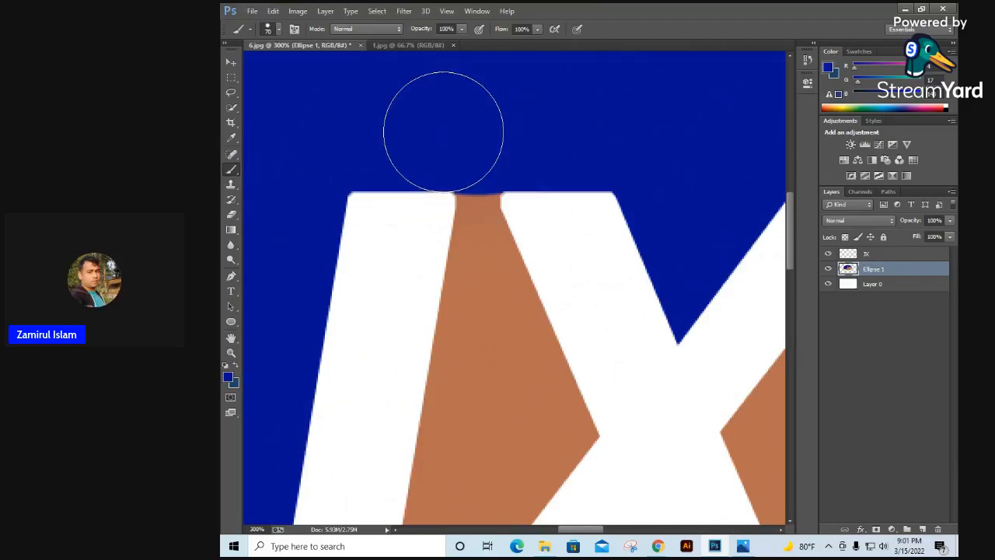
{"action": "left_click", "coordinate": [411, 138], "text": "alt"}
{"action": "left_click", "coordinate": [411, 139], "text": "alt"}
{"action": "left_click", "coordinate": [411, 138], "text": "alt"}
{"action": "left_click_drag", "start_coordinate": [475, 240], "coordinate": [565, 252]}
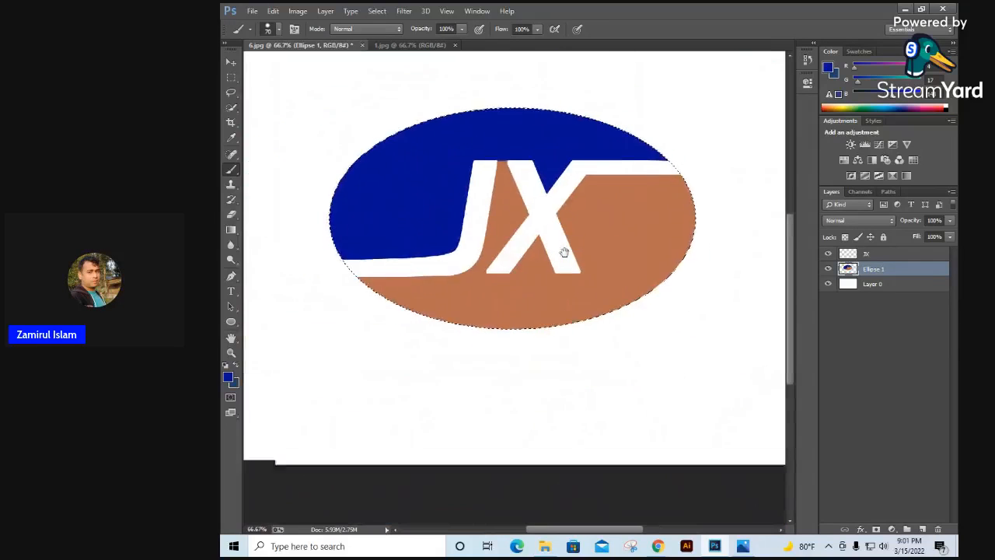
Step: Swap steel blue (1e456e) to the foreground and paint the ellipse's area below the X's bar and under the X
{"action": "left_click", "coordinate": [236, 384]}
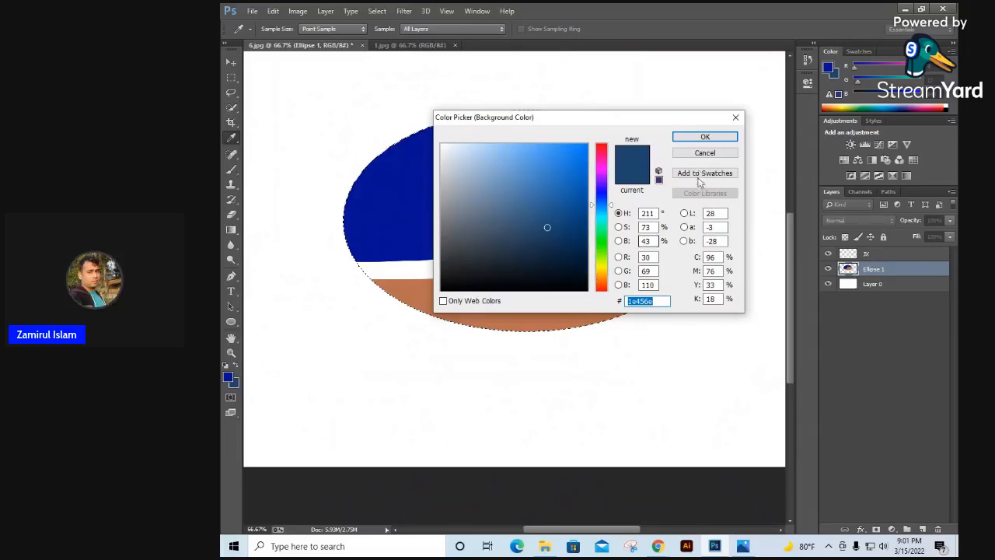
{"action": "left_click", "coordinate": [705, 153]}
{"action": "key", "text": "b"}
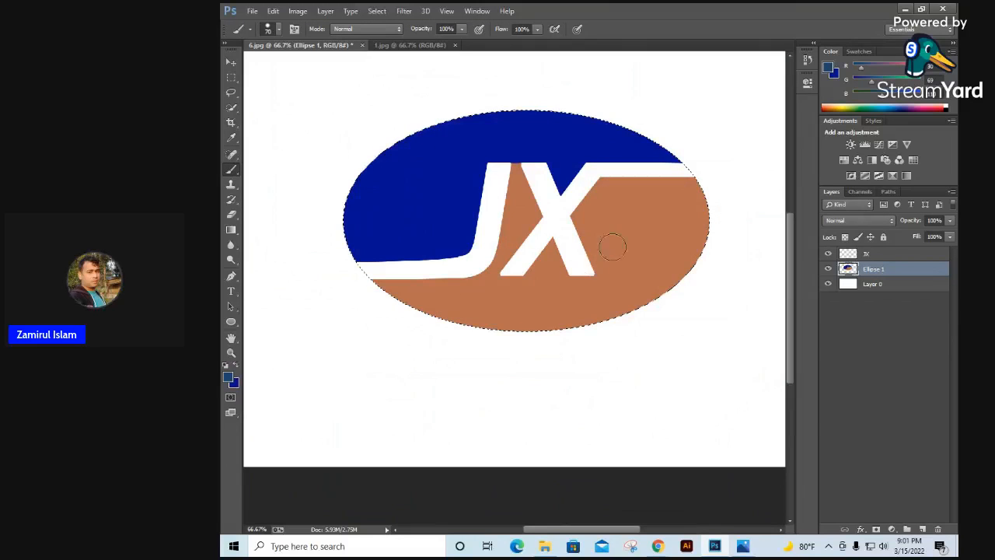
{"action": "scroll", "coordinate": [613, 215], "scroll_direction": "up", "scroll_amount": 2}
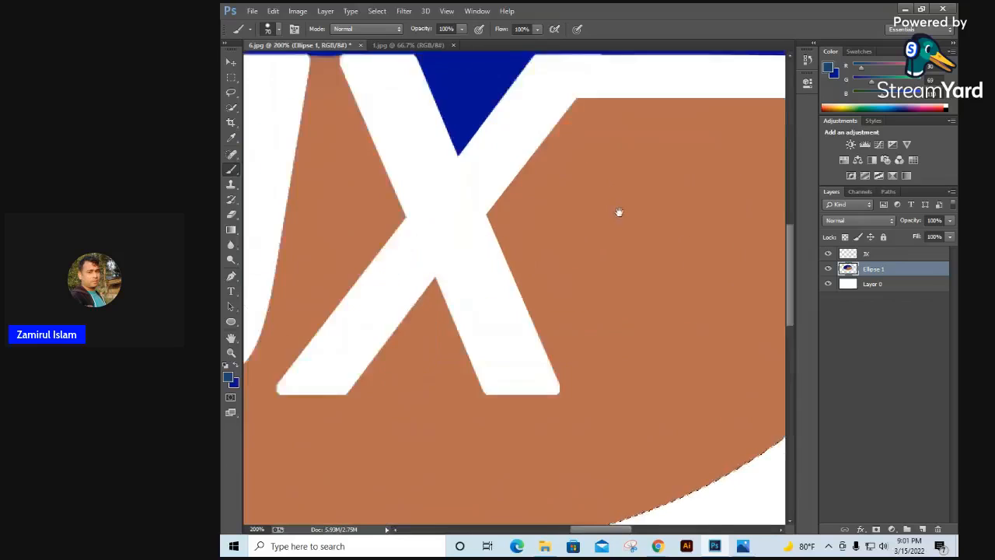
{"action": "left_click_drag", "start_coordinate": [619, 211], "coordinate": [485, 269]}
{"action": "mouse_move", "coordinate": [447, 217]}
{"action": "left_mouse_down"}
{"action": "mouse_move", "coordinate": [610, 201]}
{"action": "mouse_move", "coordinate": [480, 207]}
{"action": "mouse_move", "coordinate": [749, 207]}
{"action": "mouse_move", "coordinate": [733, 275]}
{"action": "mouse_move", "coordinate": [732, 393]}
{"action": "mouse_move", "coordinate": [784, 242]}
{"action": "mouse_move", "coordinate": [728, 418]}
{"action": "mouse_move", "coordinate": [660, 246]}
{"action": "mouse_move", "coordinate": [594, 233]}
{"action": "mouse_move", "coordinate": [357, 269]}
{"action": "mouse_move", "coordinate": [497, 265]}
{"action": "mouse_move", "coordinate": [391, 342]}
{"action": "mouse_move", "coordinate": [352, 347]}
{"action": "mouse_move", "coordinate": [525, 418]}
{"action": "mouse_move", "coordinate": [733, 390]}
{"action": "mouse_move", "coordinate": [432, 404]}
{"action": "left_mouse_up"}
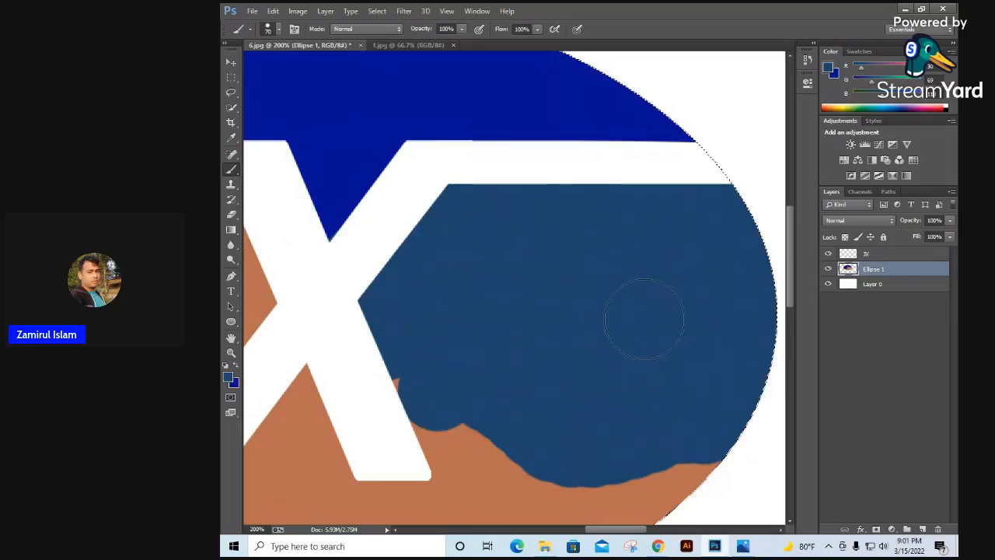
{"action": "left_click_drag", "start_coordinate": [613, 340], "coordinate": [631, 196]}
{"action": "mouse_move", "coordinate": [716, 278]}
{"action": "left_mouse_down"}
{"action": "mouse_move", "coordinate": [596, 399]}
{"action": "mouse_move", "coordinate": [501, 465]}
{"action": "mouse_move", "coordinate": [326, 498]}
{"action": "mouse_move", "coordinate": [502, 406]}
{"action": "mouse_move", "coordinate": [395, 369]}
{"action": "mouse_move", "coordinate": [430, 318]}
{"action": "mouse_move", "coordinate": [401, 220]}
{"action": "mouse_move", "coordinate": [533, 306]}
{"action": "mouse_move", "coordinate": [500, 318]}
{"action": "left_mouse_up"}
{"action": "mouse_move", "coordinate": [421, 311]}
{"action": "left_mouse_down"}
{"action": "mouse_move", "coordinate": [553, 291]}
{"action": "mouse_move", "coordinate": [439, 431]}
{"action": "mouse_move", "coordinate": [475, 189]}
{"action": "mouse_move", "coordinate": [391, 356]}
{"action": "mouse_move", "coordinate": [373, 486]}
{"action": "left_mouse_up"}
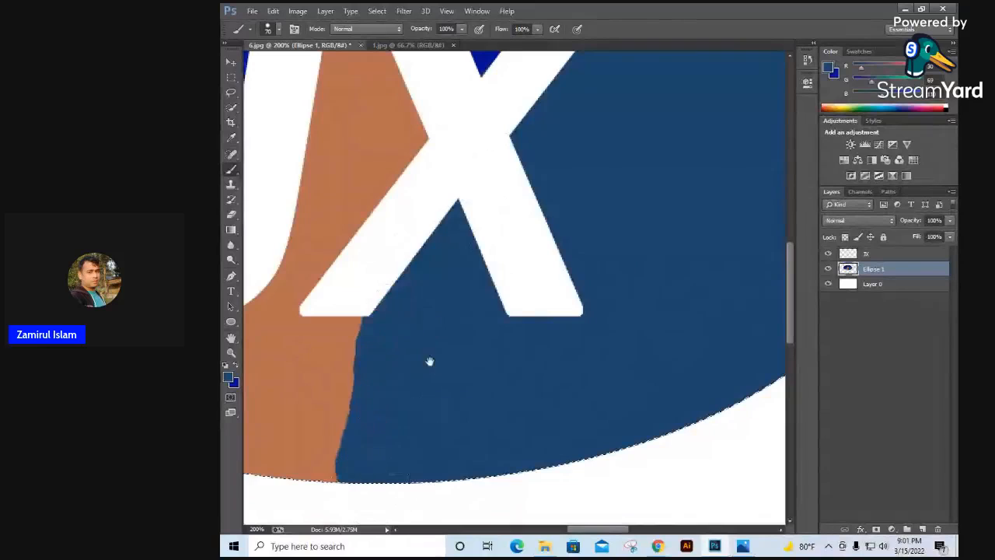
Step: Paint the ellipse's lower-left area beneath the J and its extended stroke steel blue
{"action": "left_click_drag", "start_coordinate": [430, 361], "coordinate": [543, 329]}
{"action": "mouse_move", "coordinate": [488, 299]}
{"action": "left_mouse_down"}
{"action": "mouse_move", "coordinate": [394, 241]}
{"action": "mouse_move", "coordinate": [360, 402]}
{"action": "mouse_move", "coordinate": [468, 332]}
{"action": "mouse_move", "coordinate": [392, 309]}
{"action": "mouse_move", "coordinate": [456, 398]}
{"action": "mouse_move", "coordinate": [434, 440]}
{"action": "mouse_move", "coordinate": [351, 410]}
{"action": "left_mouse_up"}
{"action": "left_click_drag", "start_coordinate": [430, 404], "coordinate": [696, 394]}
{"action": "mouse_move", "coordinate": [598, 307]}
{"action": "left_mouse_down"}
{"action": "mouse_move", "coordinate": [334, 304]}
{"action": "mouse_move", "coordinate": [620, 385]}
{"action": "mouse_move", "coordinate": [526, 460]}
{"action": "mouse_move", "coordinate": [609, 314]}
{"action": "mouse_move", "coordinate": [449, 493]}
{"action": "left_mouse_up"}
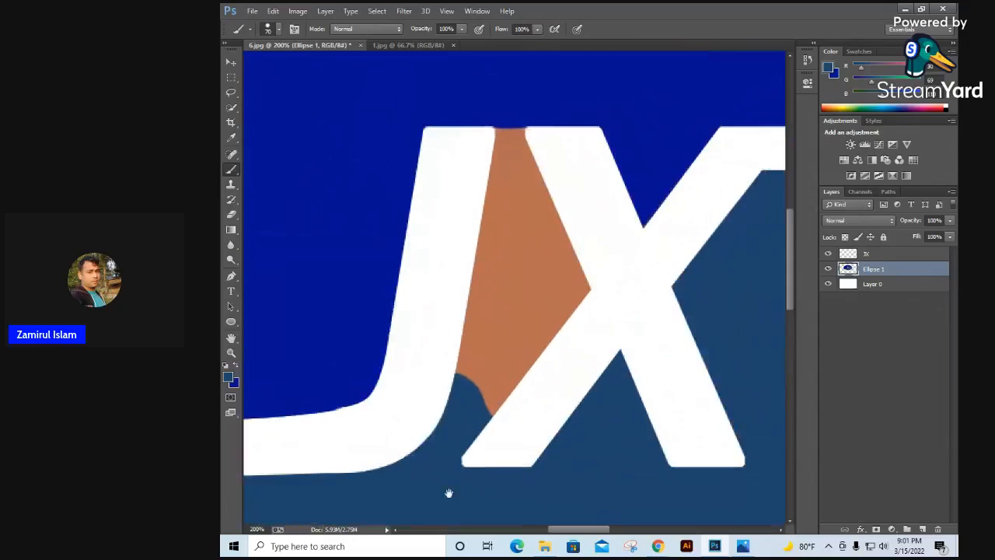
Step: Paint the area between the J and the X steel blue up to just below the letters' tops
{"action": "mouse_move", "coordinate": [470, 432]}
{"action": "left_mouse_down"}
{"action": "mouse_move", "coordinate": [490, 328]}
{"action": "mouse_move", "coordinate": [507, 295]}
{"action": "mouse_move", "coordinate": [514, 205]}
{"action": "mouse_move", "coordinate": [567, 300]}
{"action": "mouse_move", "coordinate": [557, 285]}
{"action": "left_mouse_up"}
{"action": "left_click", "coordinate": [557, 286], "text": "ctrl"}
{"action": "left_click_drag", "start_coordinate": [479, 97], "coordinate": [513, 366]}
{"action": "mouse_move", "coordinate": [481, 328]}
{"action": "left_mouse_down"}
{"action": "mouse_move", "coordinate": [466, 329]}
{"action": "mouse_move", "coordinate": [484, 345]}
{"action": "left_mouse_up"}
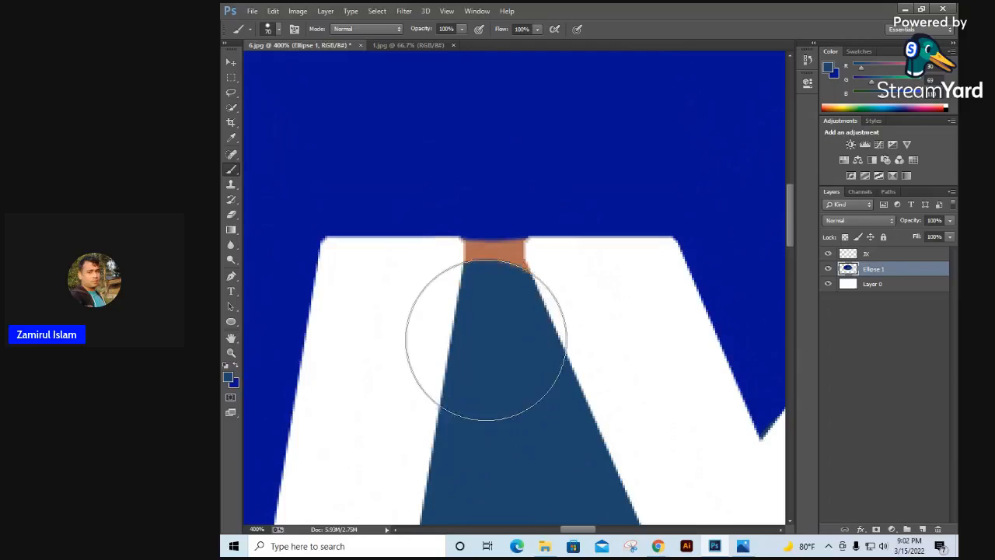
Step: Using a 15 px brush, fill the remaining gap between the J and X tops with steel blue and cover the stray dab in dark blue
{"action": "right_click", "coordinate": [551, 353]}
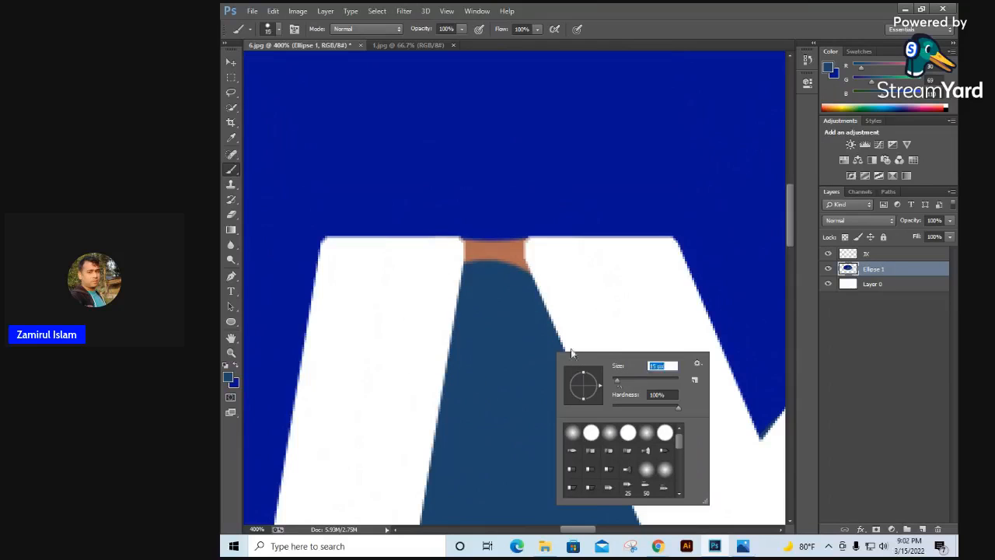
{"action": "left_click", "coordinate": [524, 325]}
{"action": "left_click", "coordinate": [572, 207]}
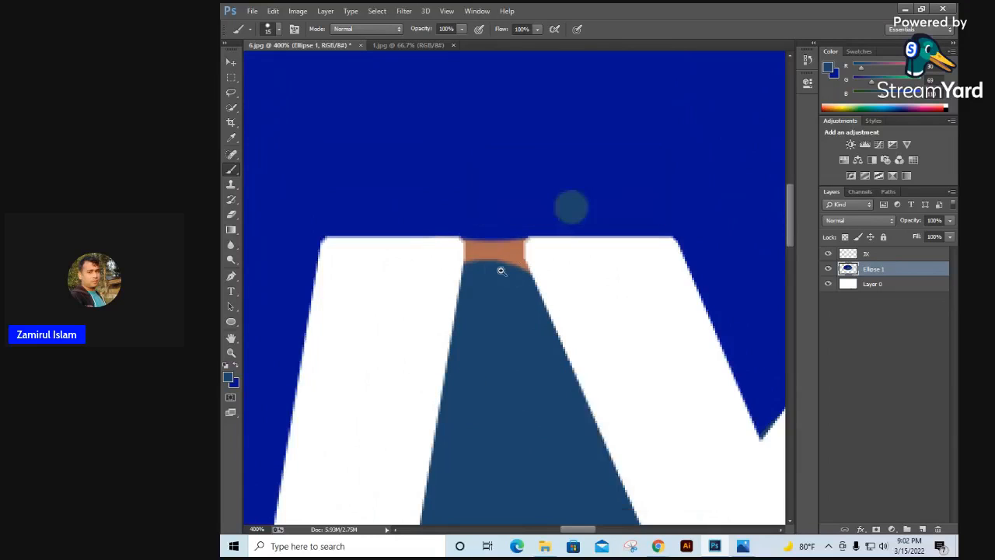
{"action": "left_click", "coordinate": [502, 270], "text": "ctrl"}
{"action": "left_click", "coordinate": [492, 285], "text": "ctrl"}
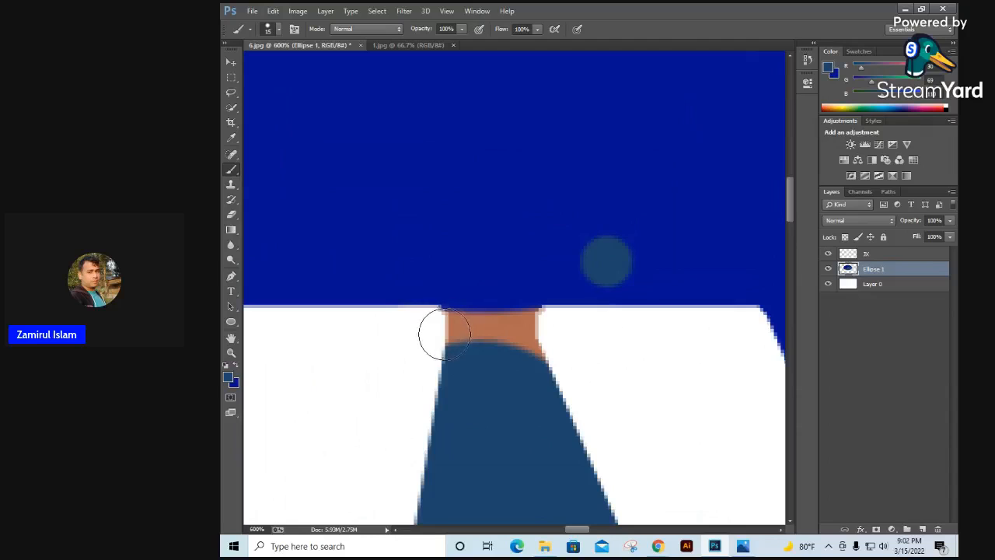
{"action": "mouse_move", "coordinate": [441, 332]}
{"action": "left_mouse_down"}
{"action": "mouse_move", "coordinate": [487, 346]}
{"action": "mouse_move", "coordinate": [553, 333]}
{"action": "left_mouse_up"}
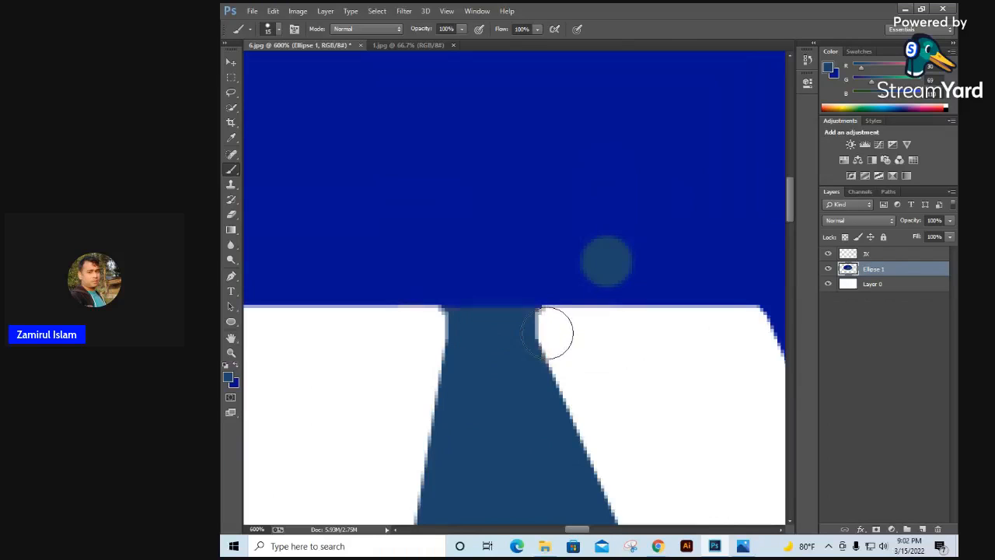
{"action": "left_click", "coordinate": [237, 367]}
{"action": "left_click_drag", "start_coordinate": [620, 255], "coordinate": [633, 269]}
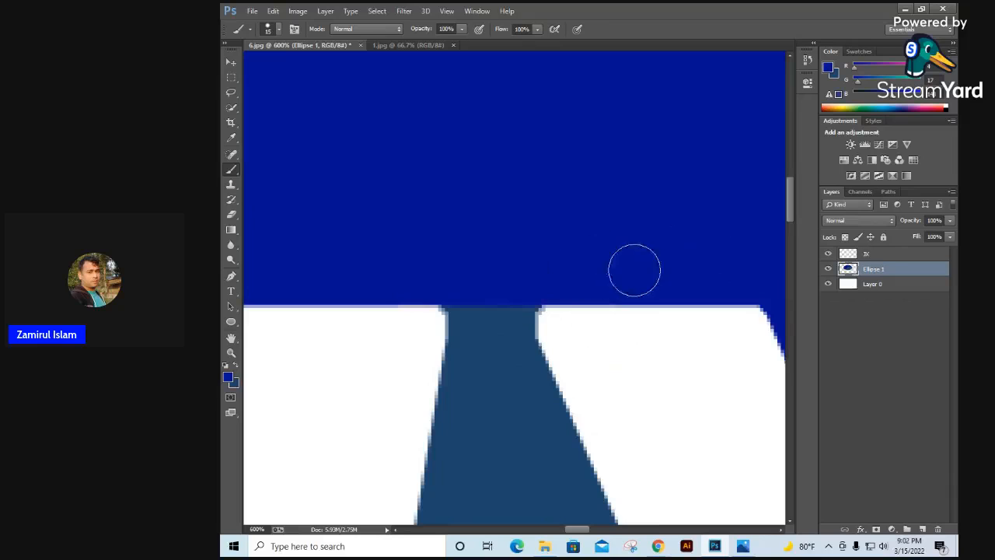
Step: Deselect the ellipse and compare the finished coloring with the reference logo in 1.jpg, returning to 6.jpg
{"action": "scroll", "coordinate": [598, 217], "scroll_direction": "down", "scroll_amount": 4}
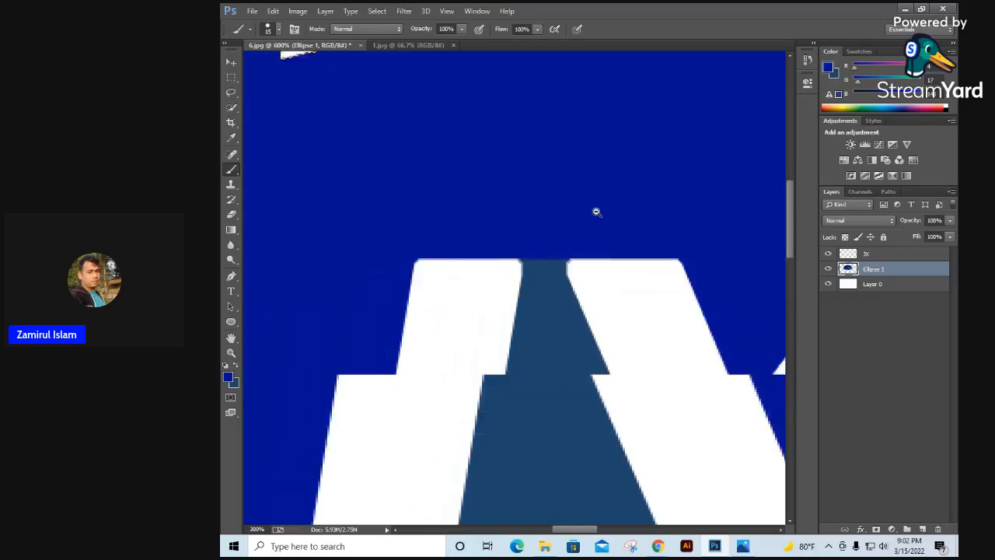
{"action": "scroll", "coordinate": [596, 212], "scroll_direction": "down", "scroll_amount": 2}
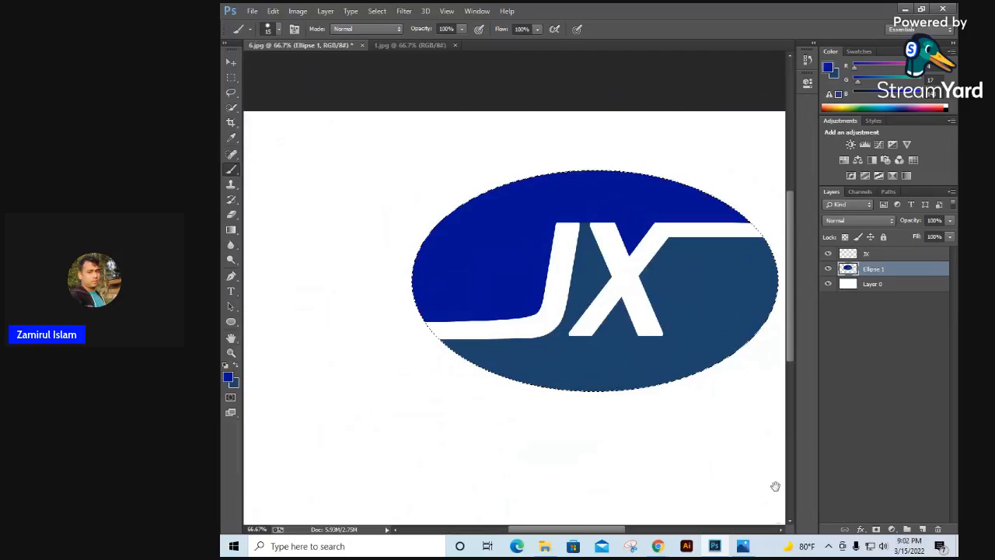
{"action": "left_click_drag", "start_coordinate": [679, 312], "coordinate": [608, 310]}
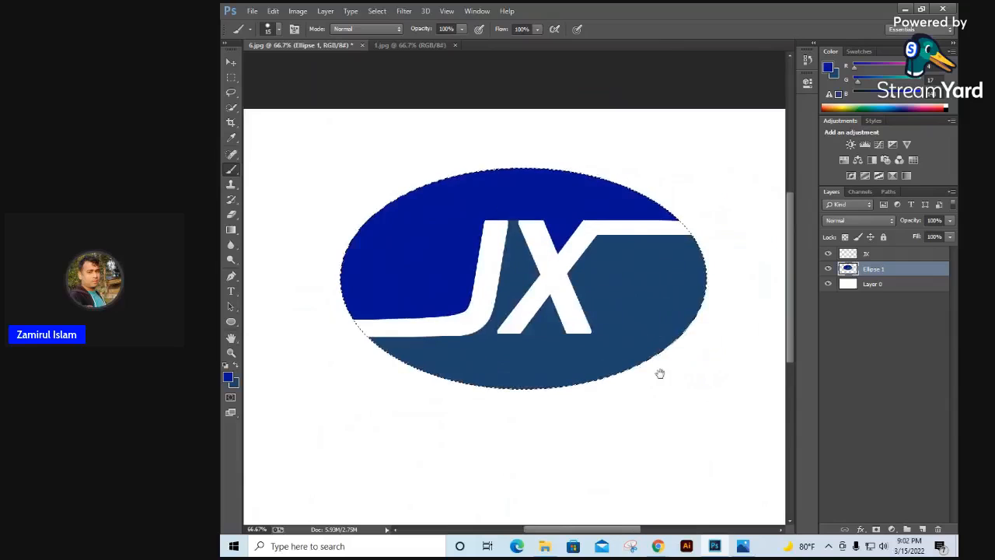
{"action": "key", "text": "ctrl+d"}
{"action": "left_click", "coordinate": [404, 45]}
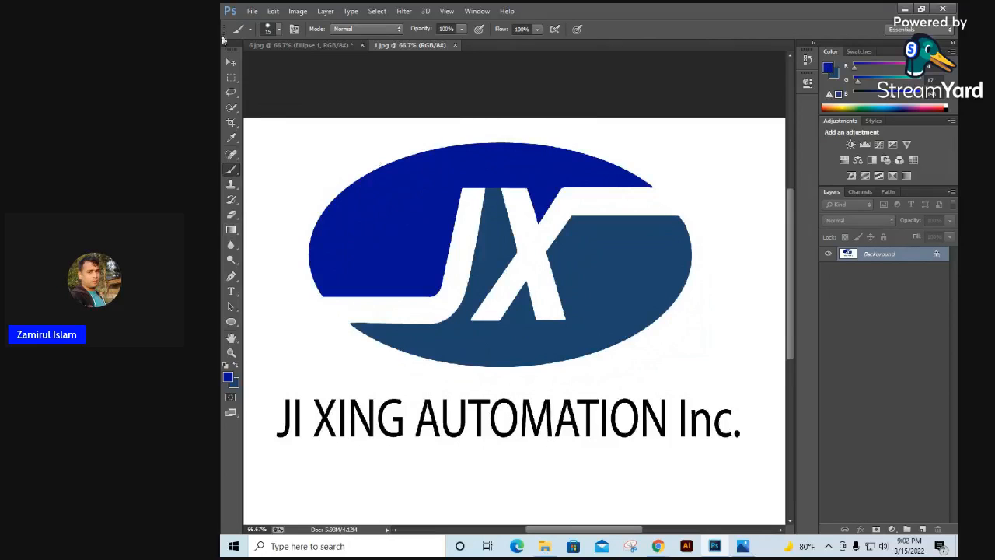
{"action": "left_click", "coordinate": [287, 47]}
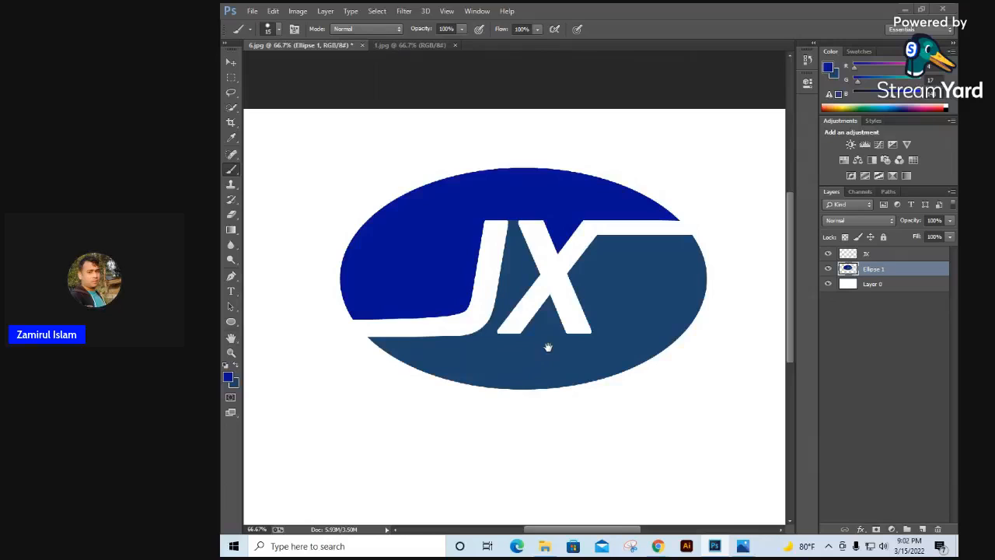
Step: Add a text layer reading "JIXING AUTOMATION Inc." above the JX layer, placed on the white area below the ellipse
{"action": "left_click", "coordinate": [549, 347], "text": "alt"}
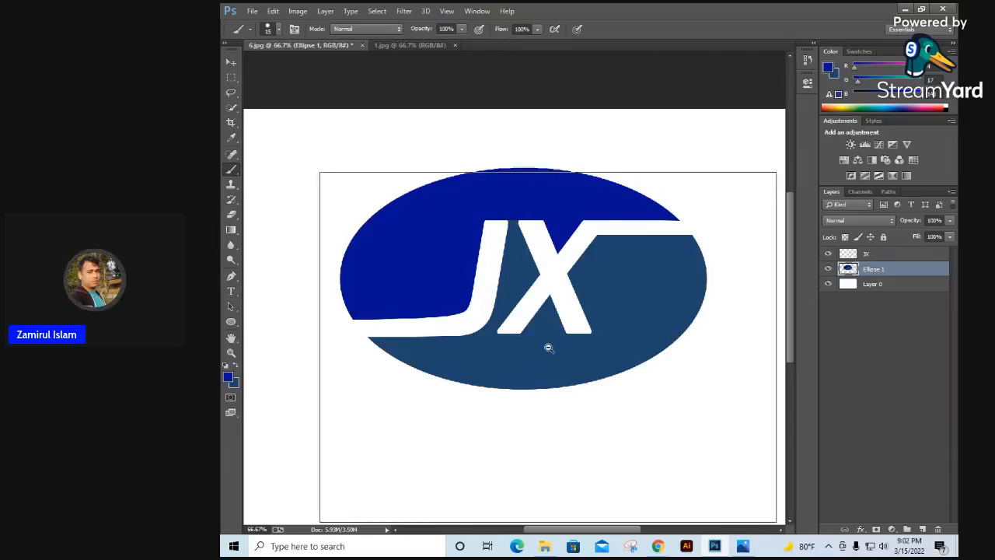
{"action": "left_click", "coordinate": [566, 347], "text": "alt"}
{"action": "left_click", "coordinate": [878, 257]}
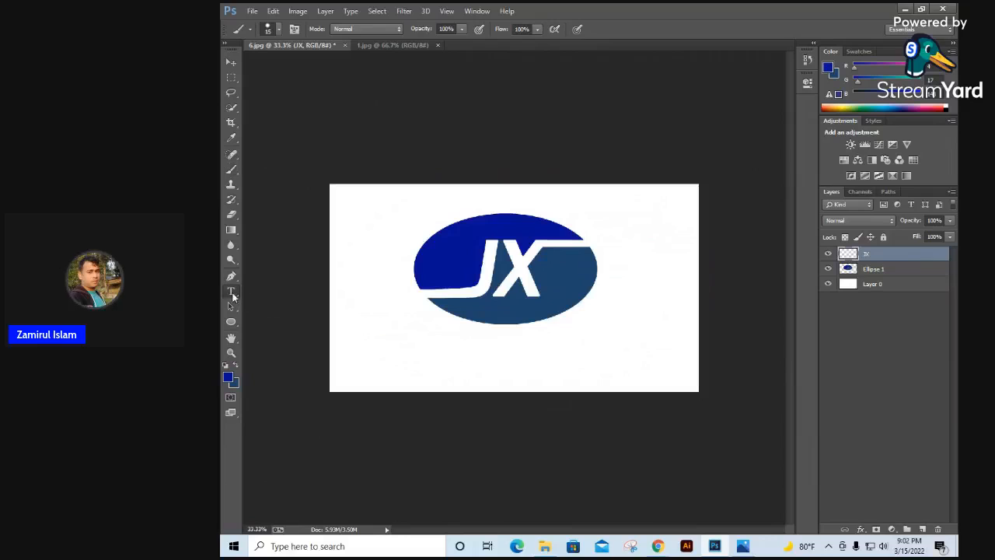
{"action": "left_click", "coordinate": [230, 292]}
{"action": "left_click", "coordinate": [408, 357]}
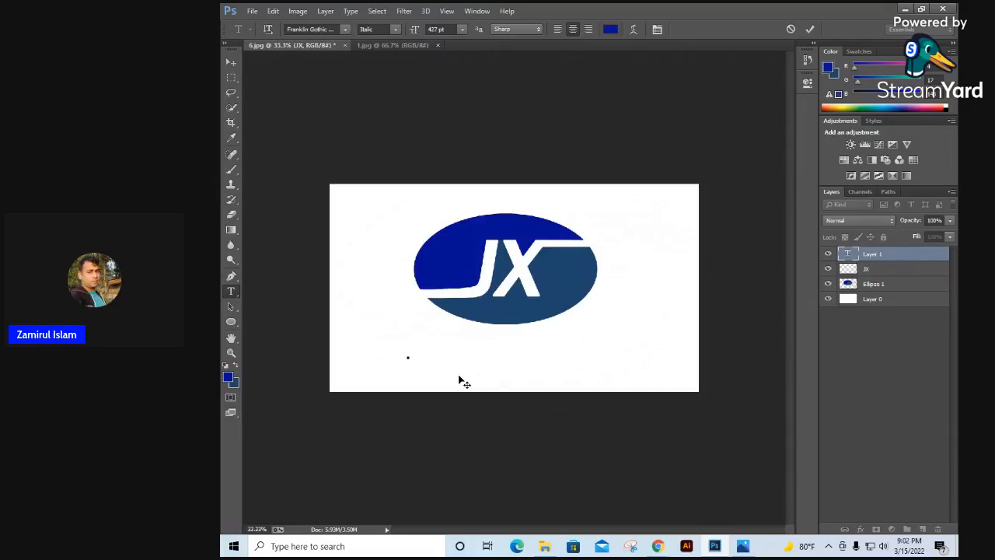
{"action": "type", "text": "J"}
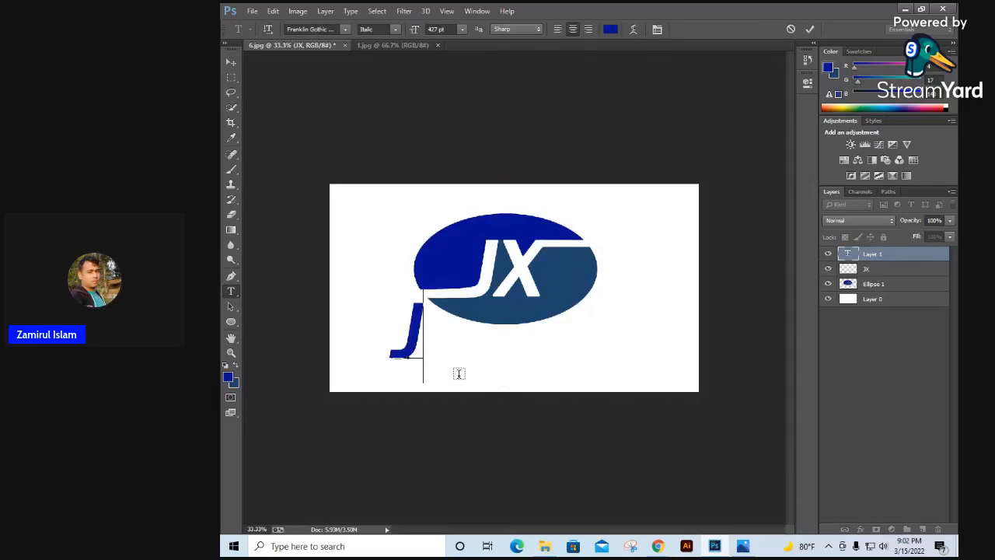
{"action": "type", "text": "I"}
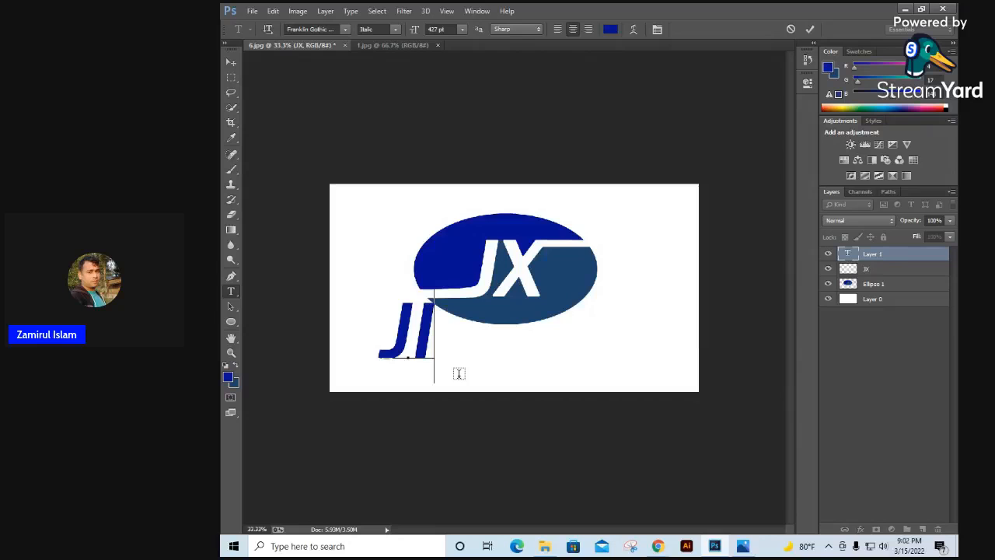
{"action": "type", "text": "XING"}
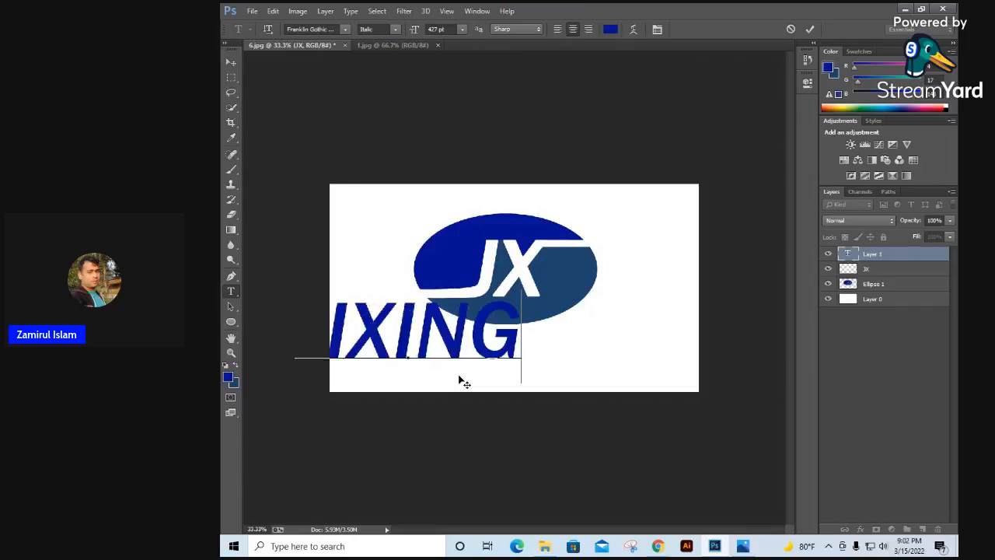
{"action": "type", "text": " AU"}
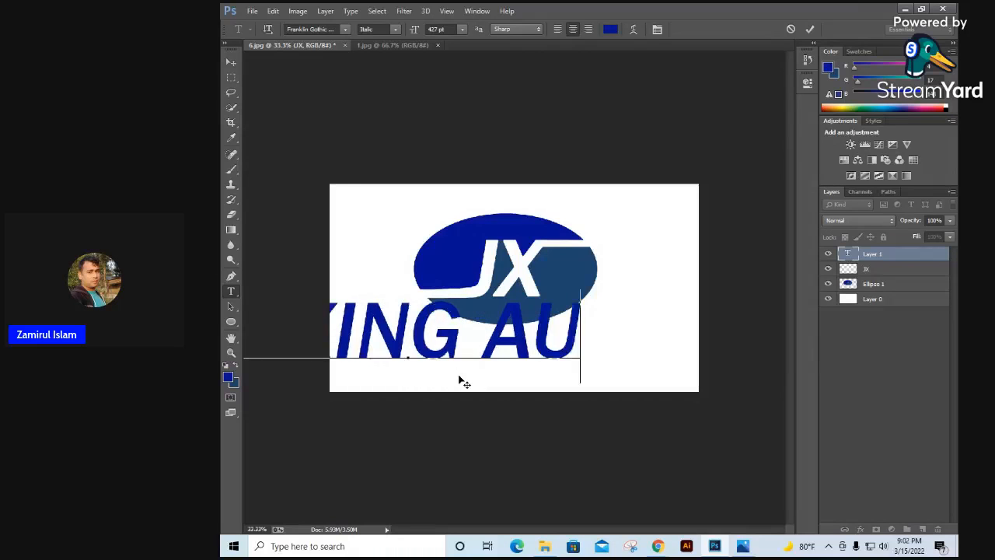
{"action": "type", "text": "TOMA"}
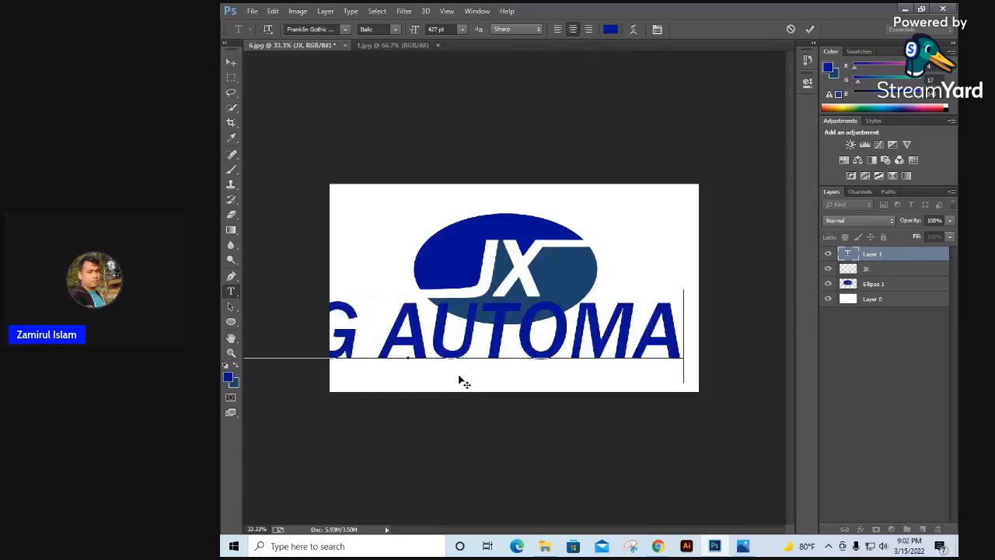
{"action": "type", "text": "TIO"}
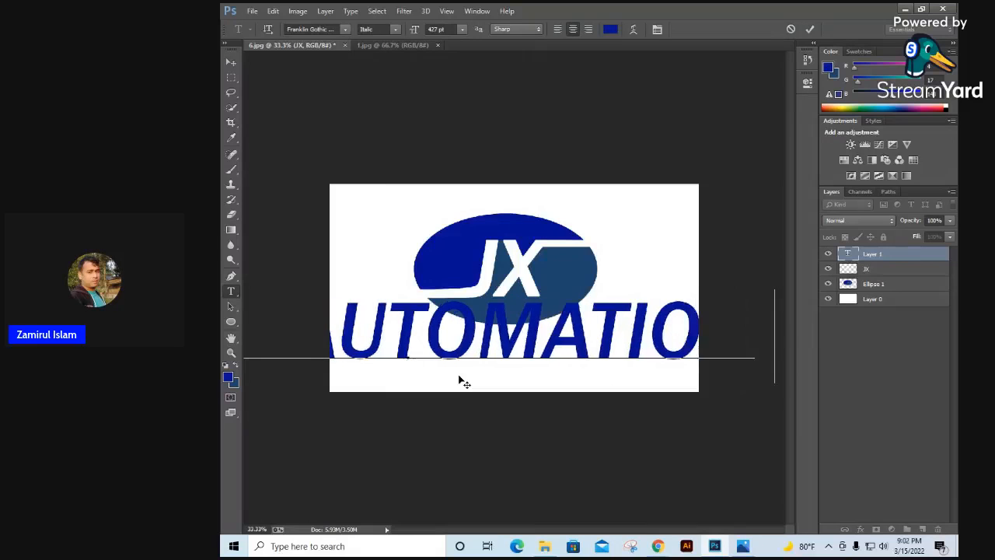
{"action": "type", "text": "N  TEC"}
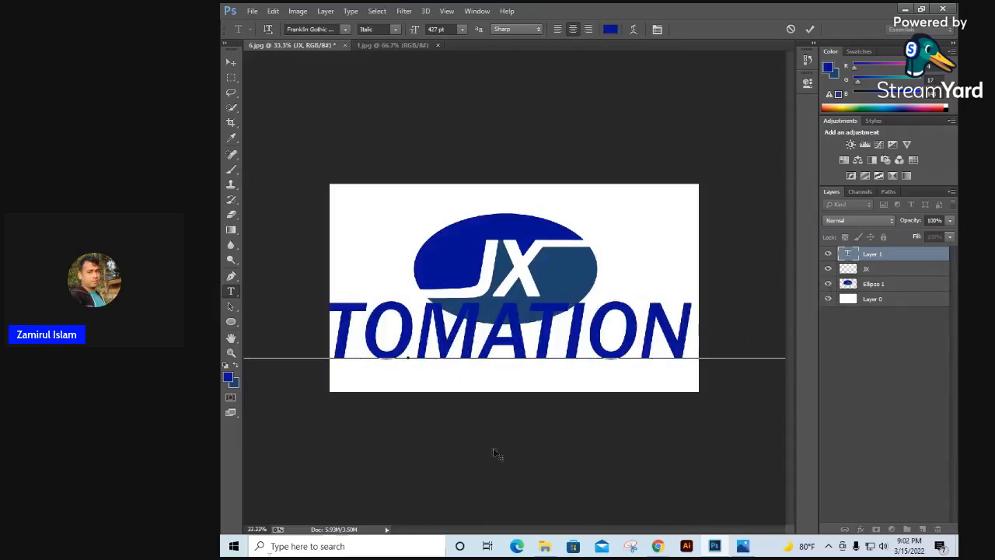
Step: Select all of the company name text and reduce its font size to 200 pt and finally 150 pt
{"action": "double_click", "coordinate": [846, 255]}
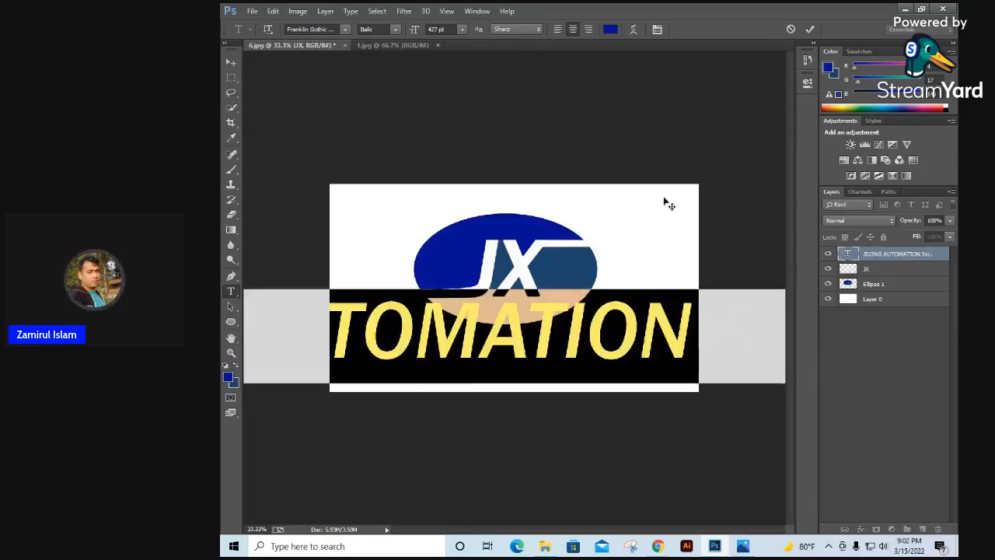
{"action": "double_click", "coordinate": [433, 28]}
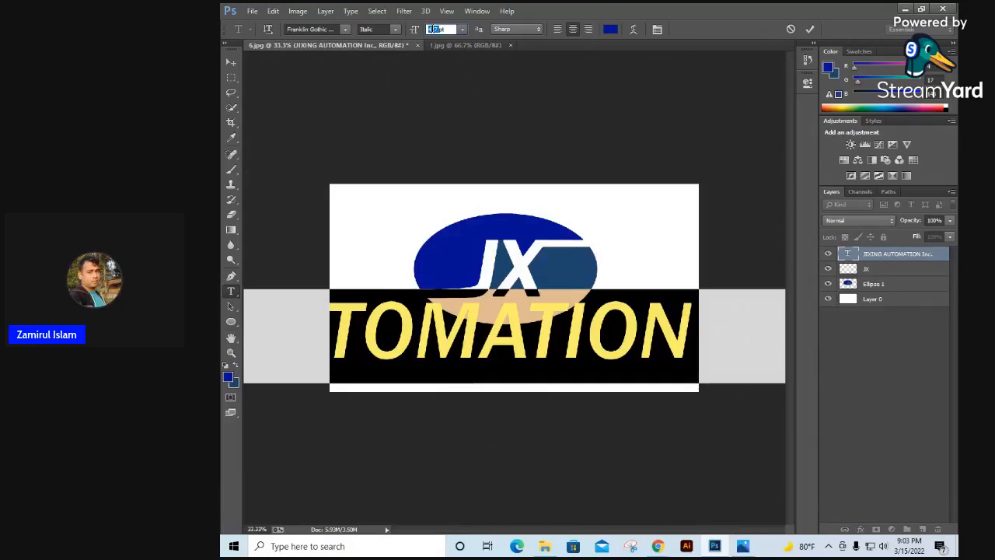
{"action": "type", "text": "200"}
{"action": "key", "text": "Return"}
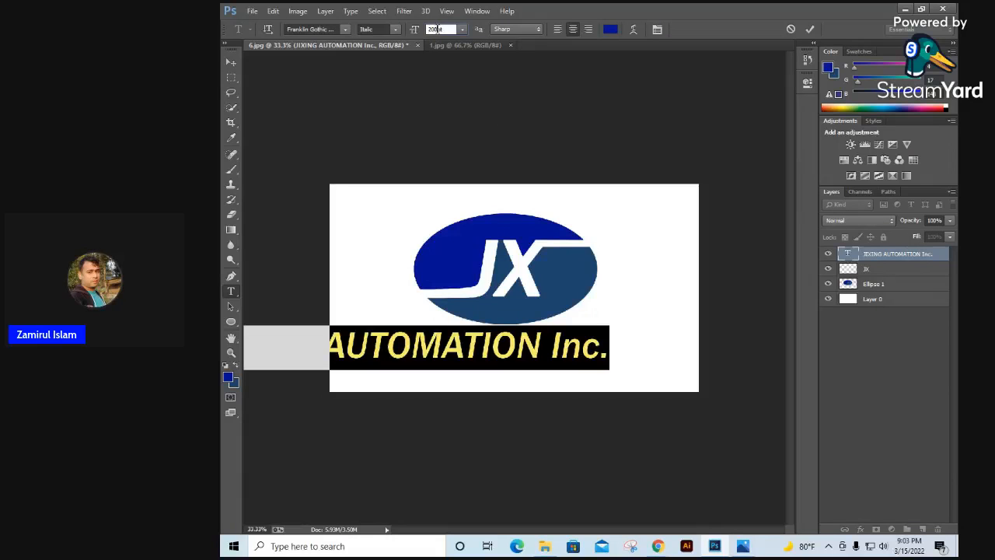
{"action": "type", "text": "150"}
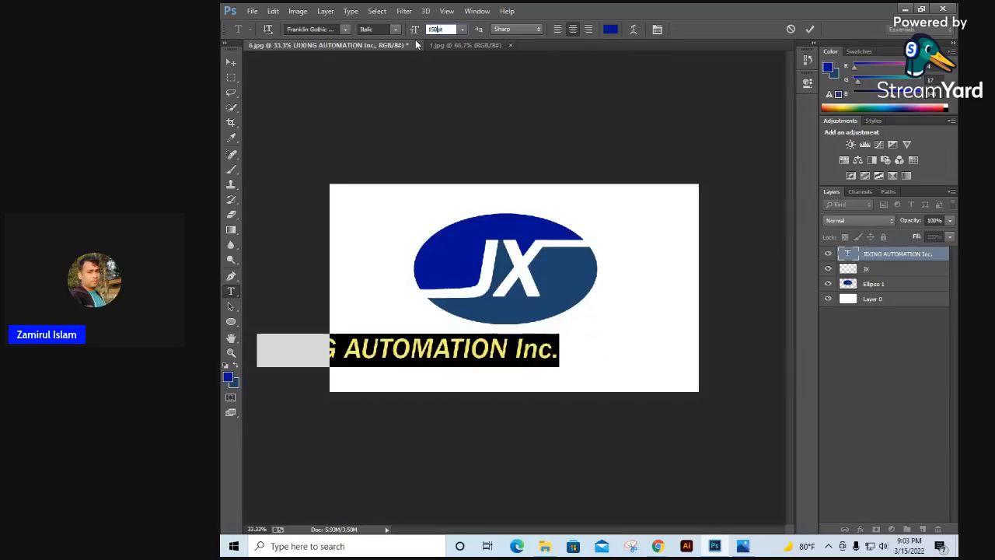